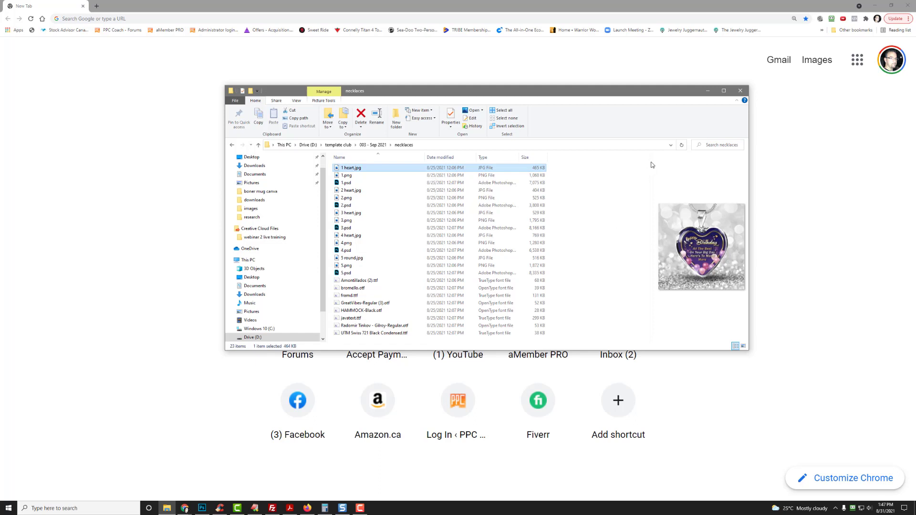
Enlarge the preview area and view the necklace mockups 2 heart, 3 heart, 4 heart, 5 round and 1 heart, ending on 2 heart.jpg
{"action": "left_click_drag", "start_coordinate": [650, 163], "coordinate": [397, 181]}
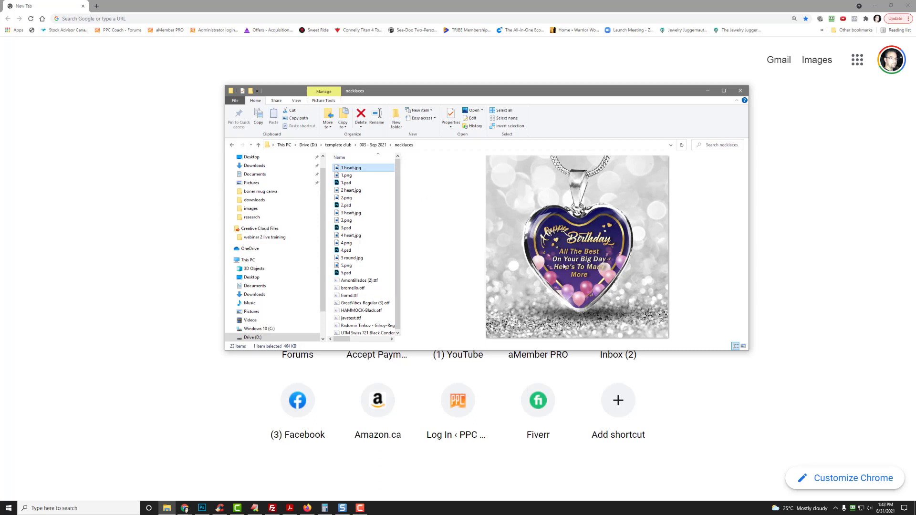
{"action": "left_click", "coordinate": [350, 192]}
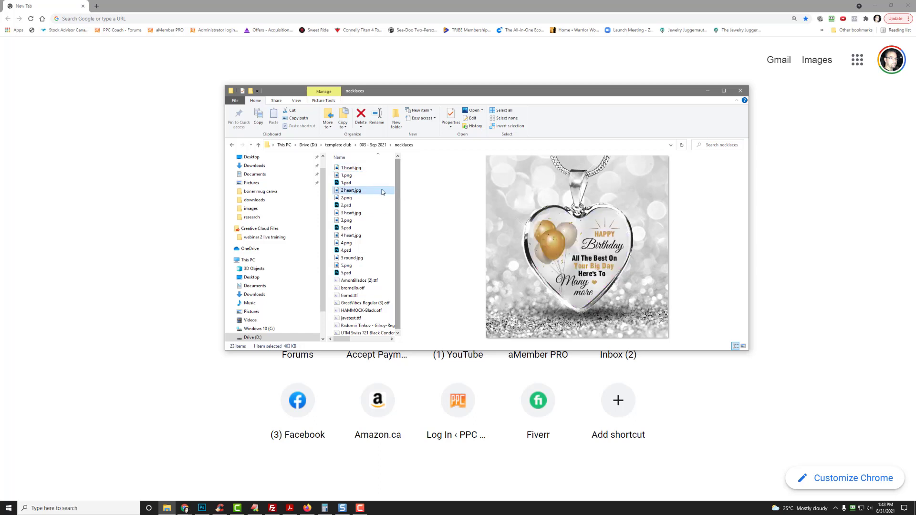
{"action": "left_click", "coordinate": [348, 214]}
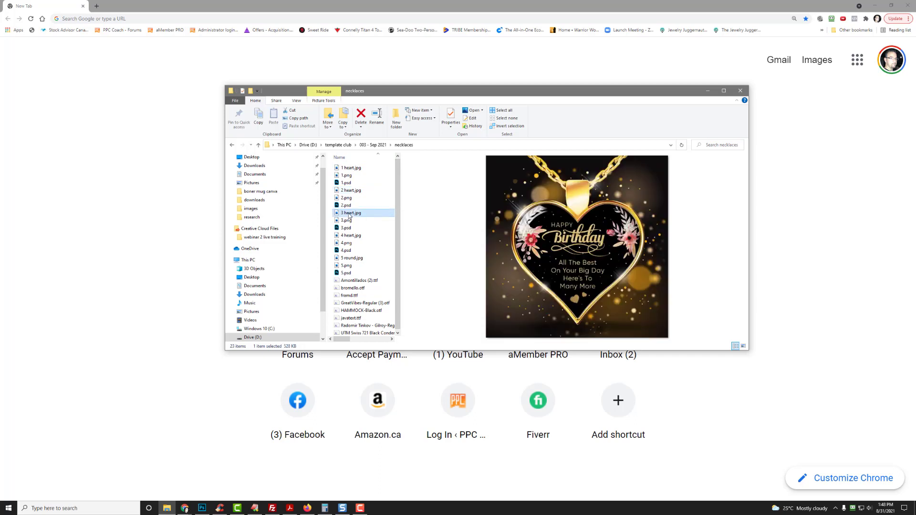
{"action": "left_click", "coordinate": [357, 236]}
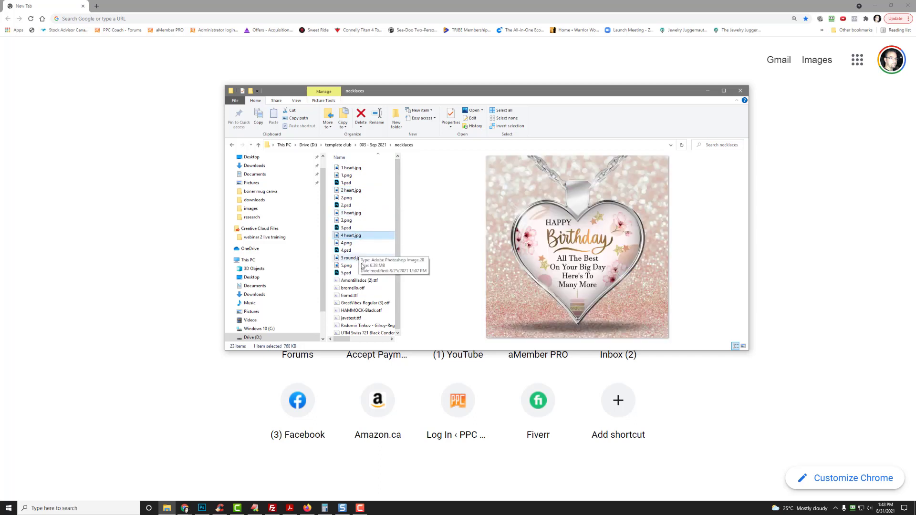
{"action": "left_click", "coordinate": [357, 258]}
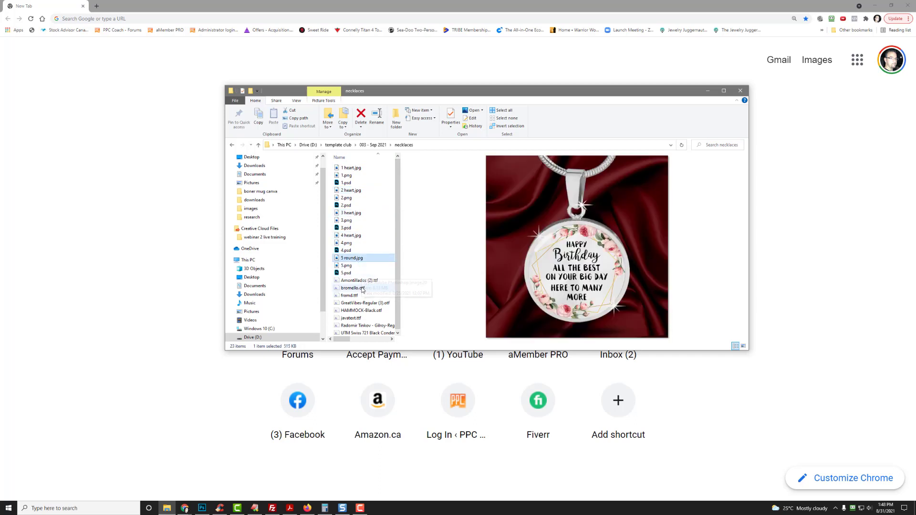
{"action": "left_click", "coordinate": [362, 169]}
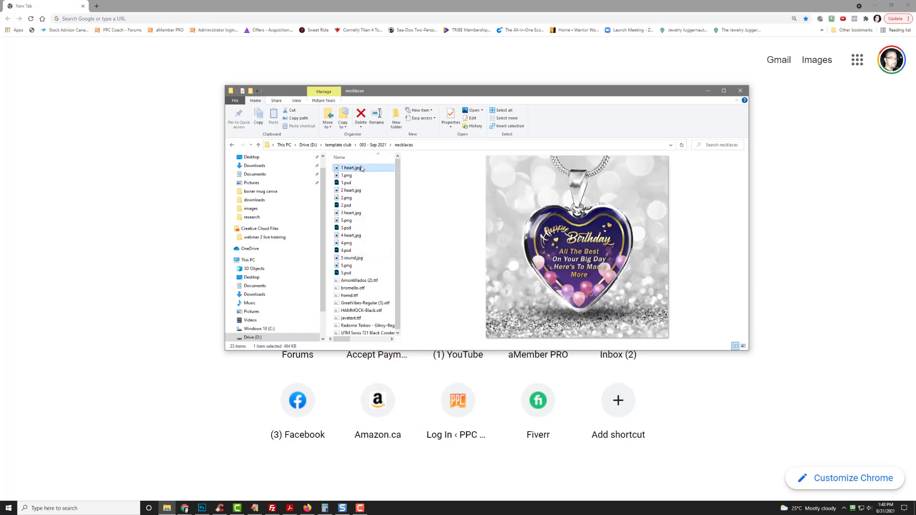
{"action": "left_click", "coordinate": [358, 193]}
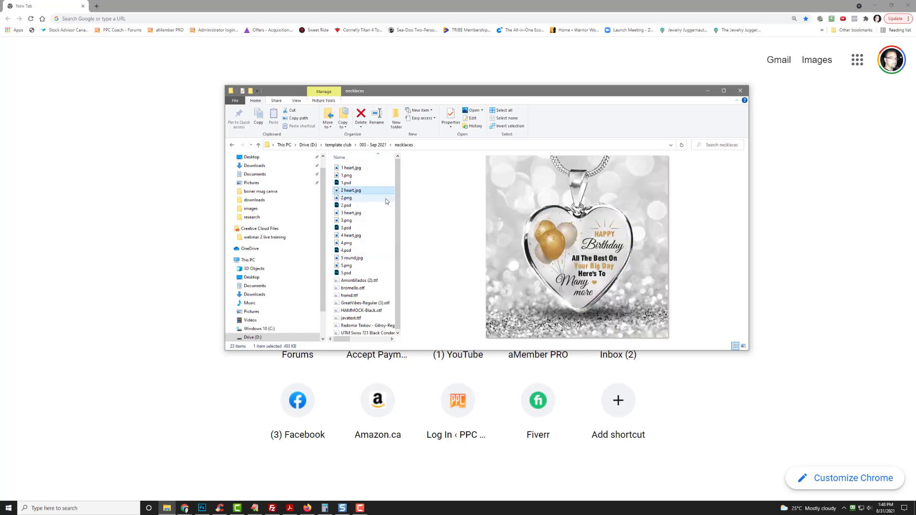
View the contents of the message cards folder in 003 - Sep 2021, then return to the necklaces folder and select 2 heart.jpg
{"action": "left_click_drag", "start_coordinate": [407, 92], "coordinate": [387, 97]}
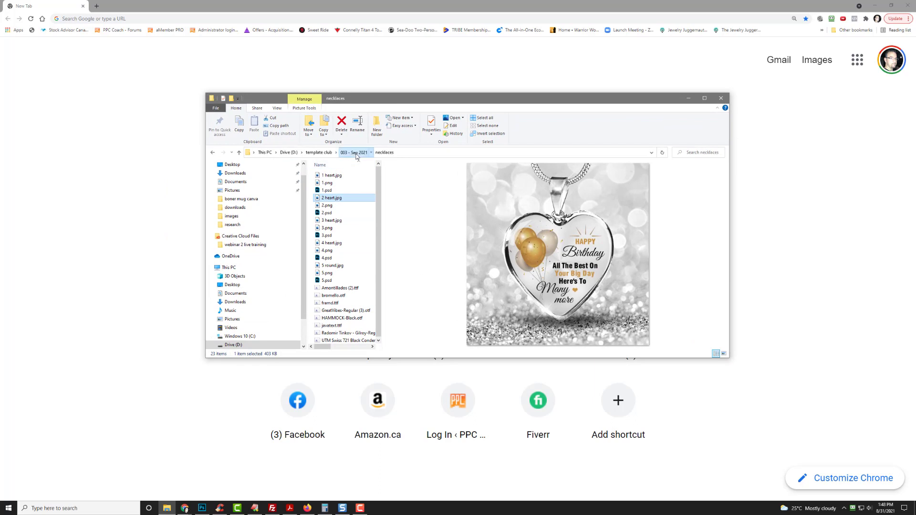
{"action": "left_click", "coordinate": [353, 153]}
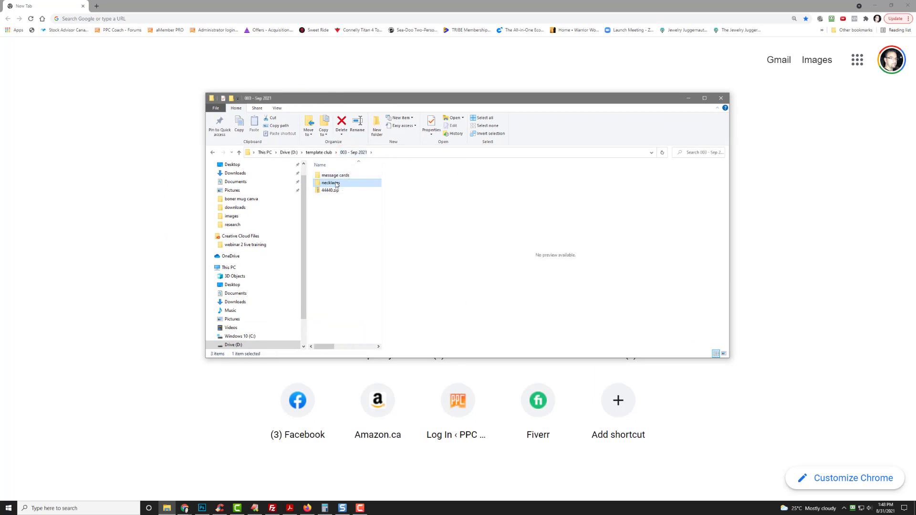
{"action": "double_click", "coordinate": [336, 177]}
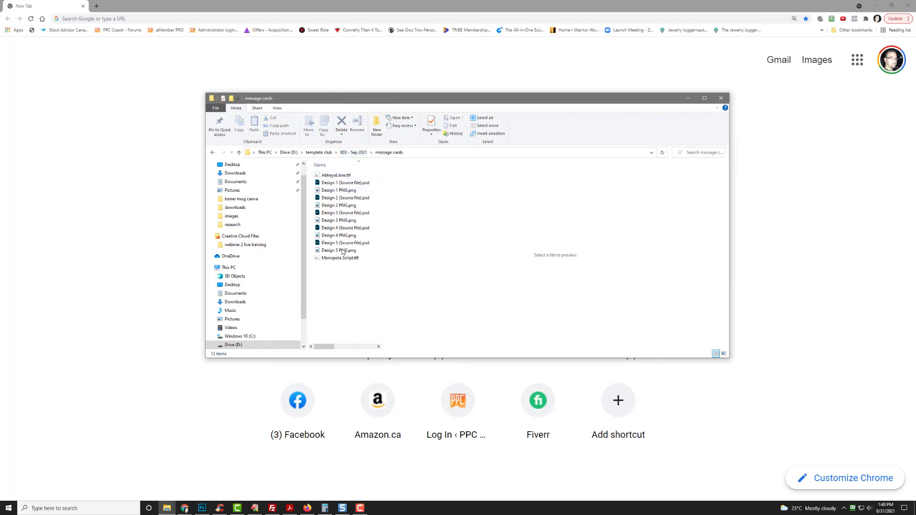
{"action": "left_click", "coordinate": [353, 152]}
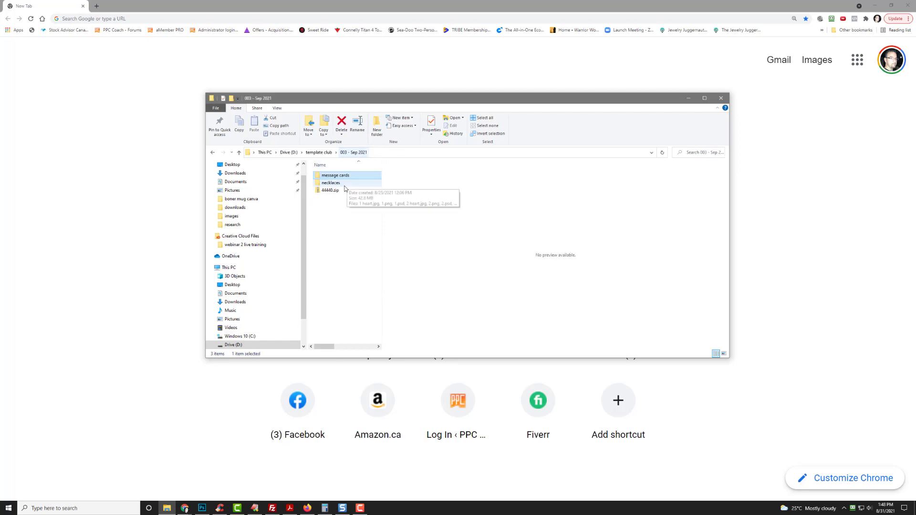
{"action": "double_click", "coordinate": [341, 185]}
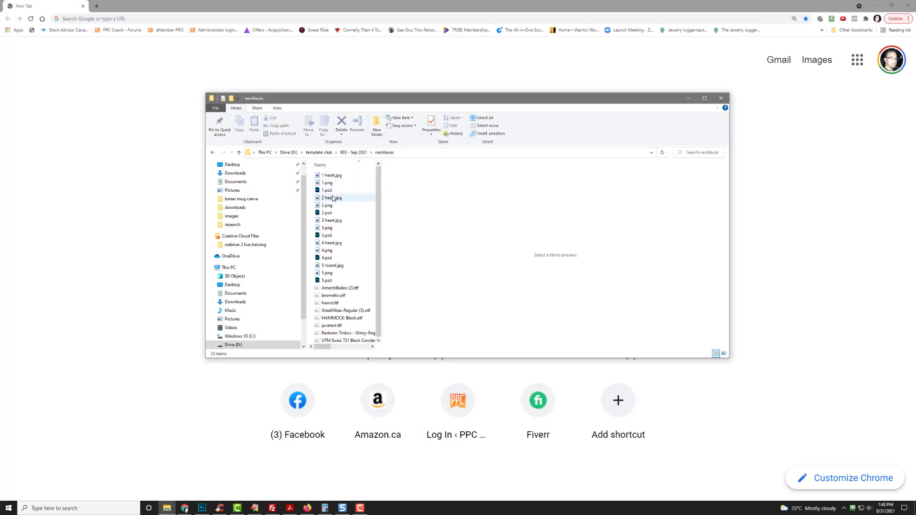
{"action": "left_click", "coordinate": [333, 198]}
Switch to Chrome and open photopea.com
{"action": "key", "text": "alt+Tab"}
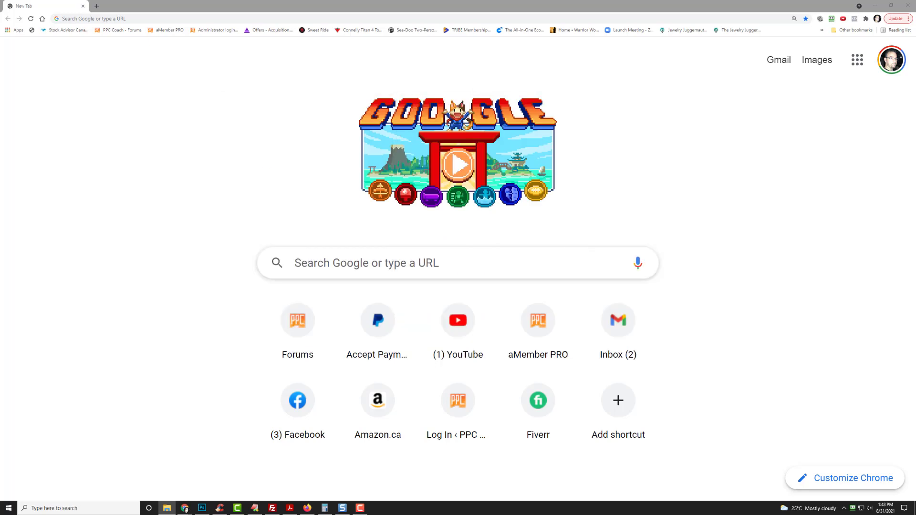
{"action": "left_click", "coordinate": [395, 16]}
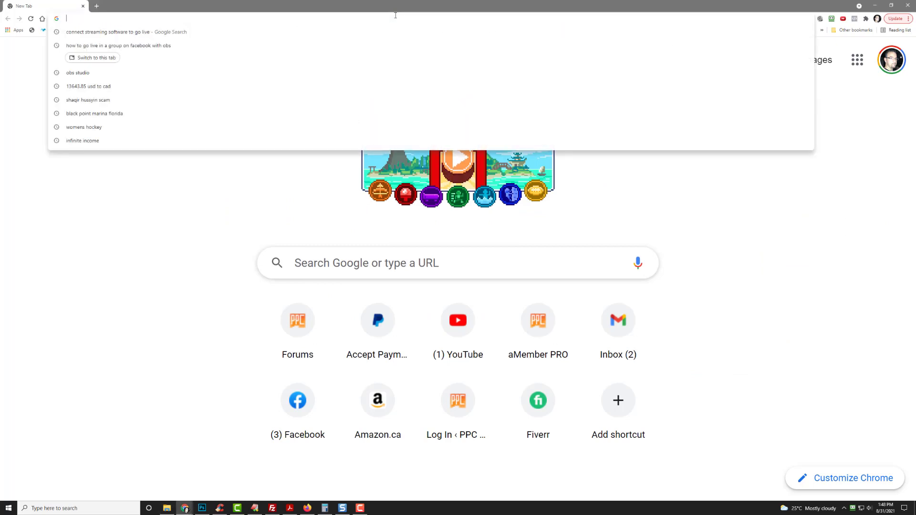
{"action": "type", "text": "photopea.com"}
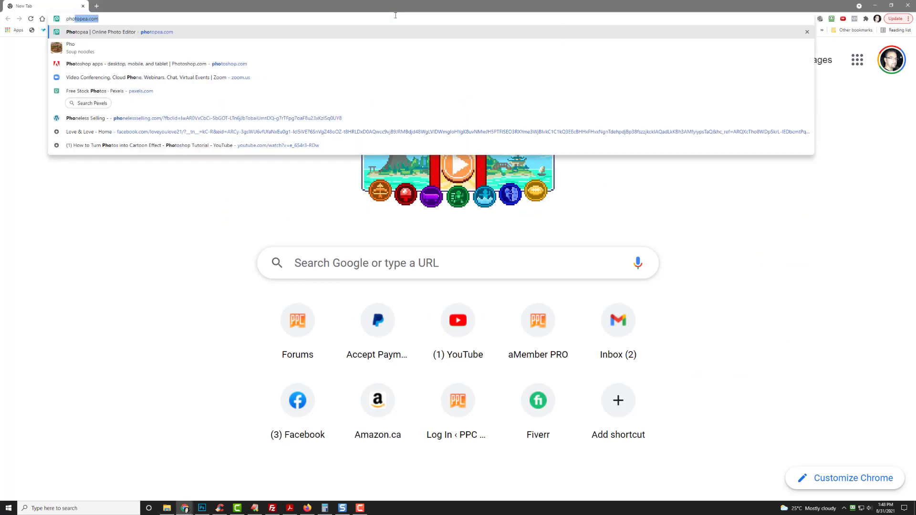
{"action": "key", "text": "Return"}
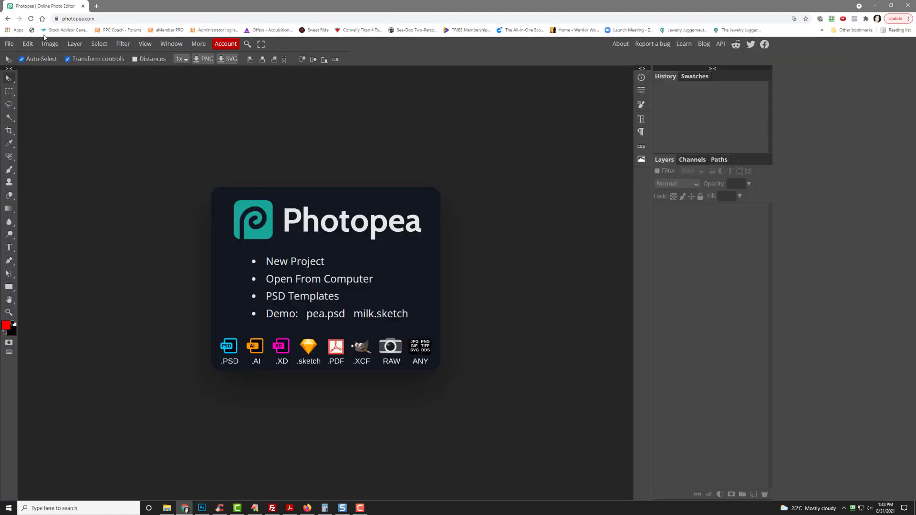
Open 2.psd from the necklaces folder under template club, 003 - Sep 2021 on Drive (D:)
{"action": "left_click", "coordinate": [8, 44]}
{"action": "left_click", "coordinate": [19, 69]}
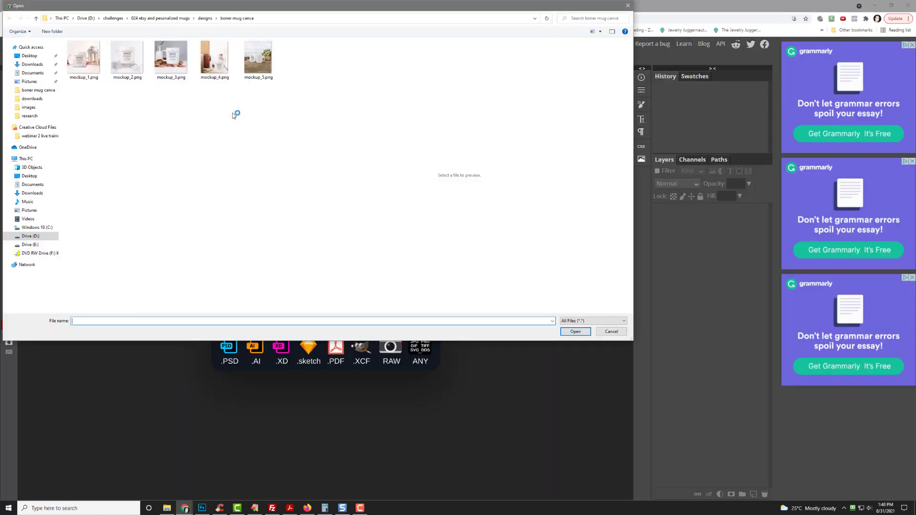
{"action": "left_click", "coordinate": [86, 18]}
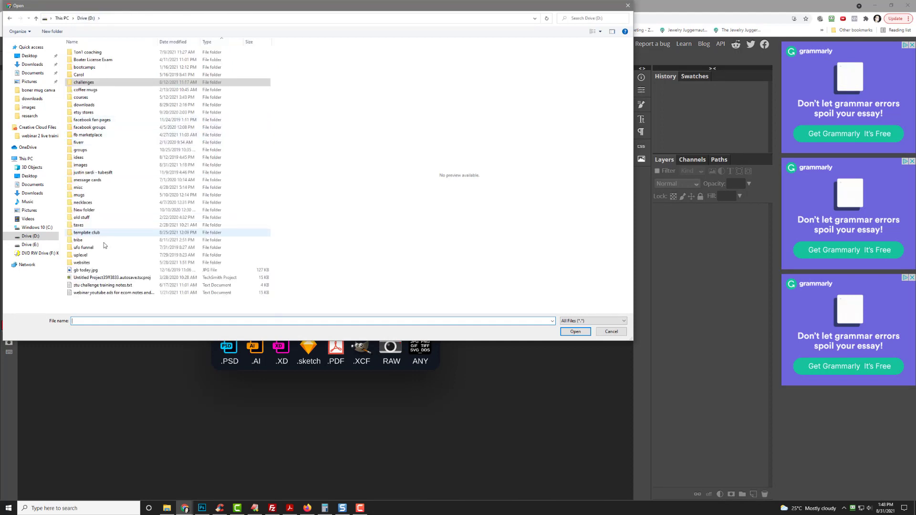
{"action": "double_click", "coordinate": [87, 233]}
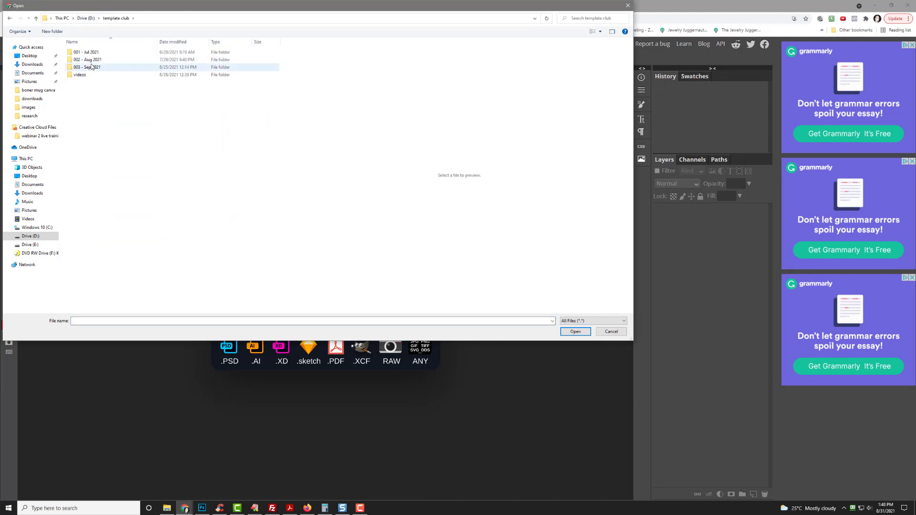
{"action": "left_click", "coordinate": [92, 68]}
{"action": "double_click", "coordinate": [92, 68]}
{"action": "double_click", "coordinate": [91, 58]}
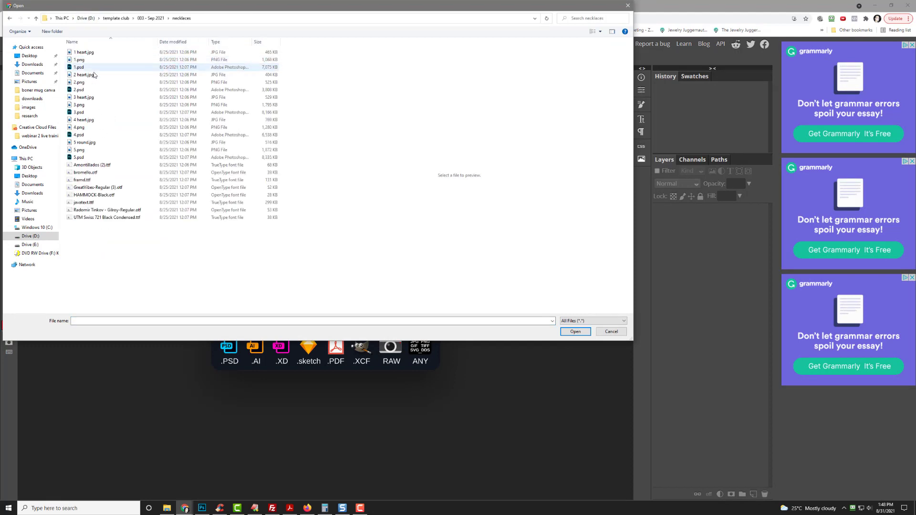
{"action": "left_click", "coordinate": [81, 90]}
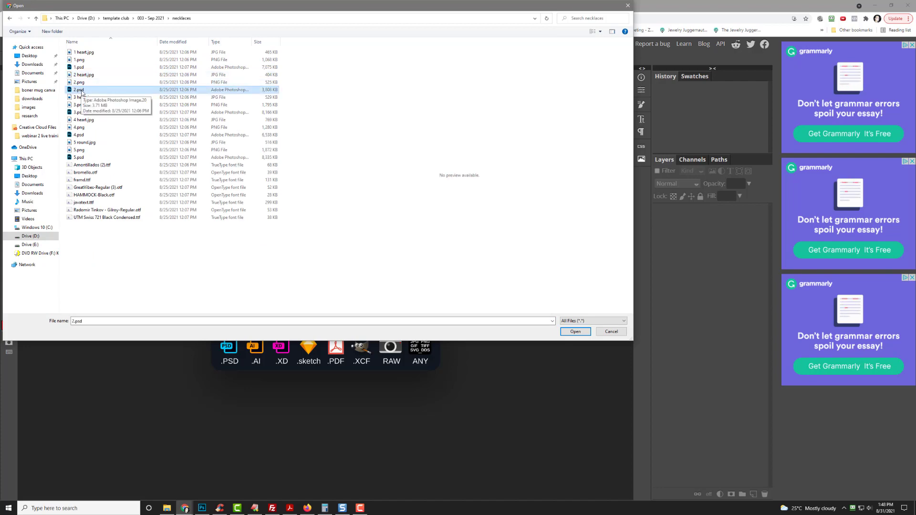
{"action": "double_click", "coordinate": [93, 90]}
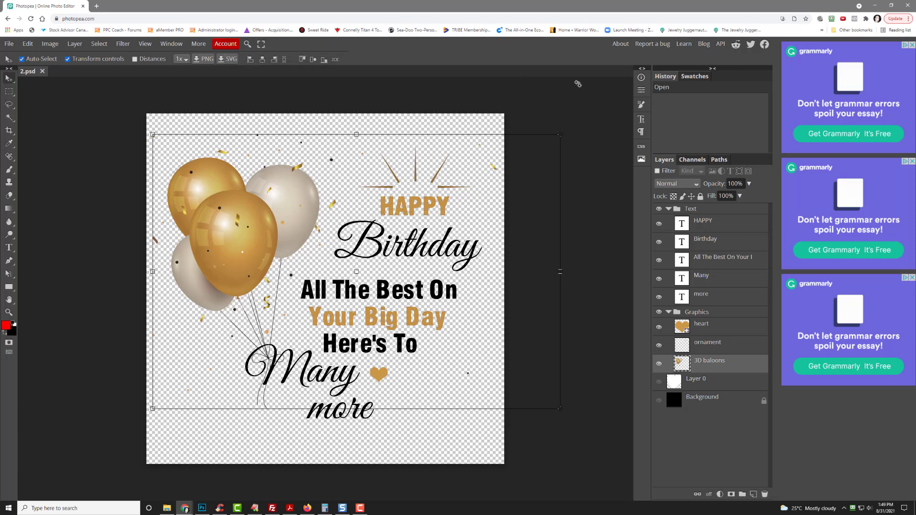
Check the 2 heart.jpg mockup in File Explorer, then return to Photopea and make Layer 0 visible
{"action": "key", "text": "alt+Tab"}
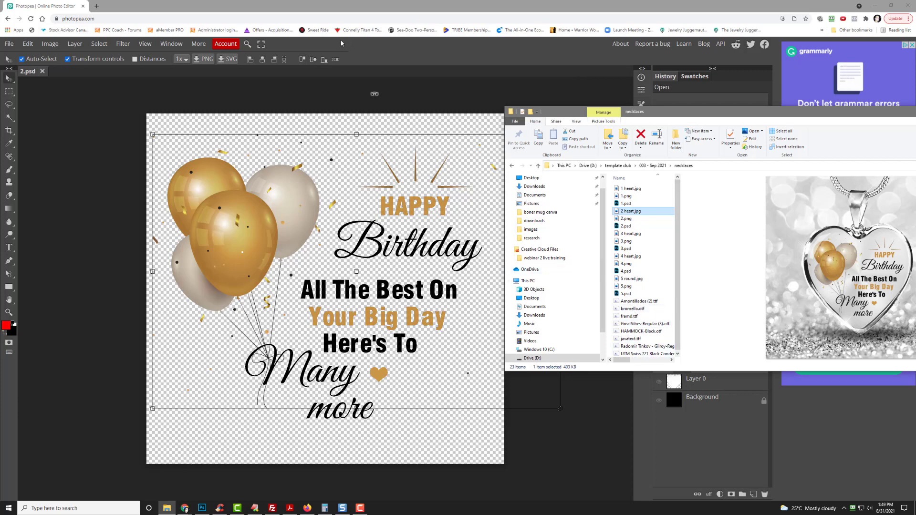
{"action": "key", "text": "alt+Tab"}
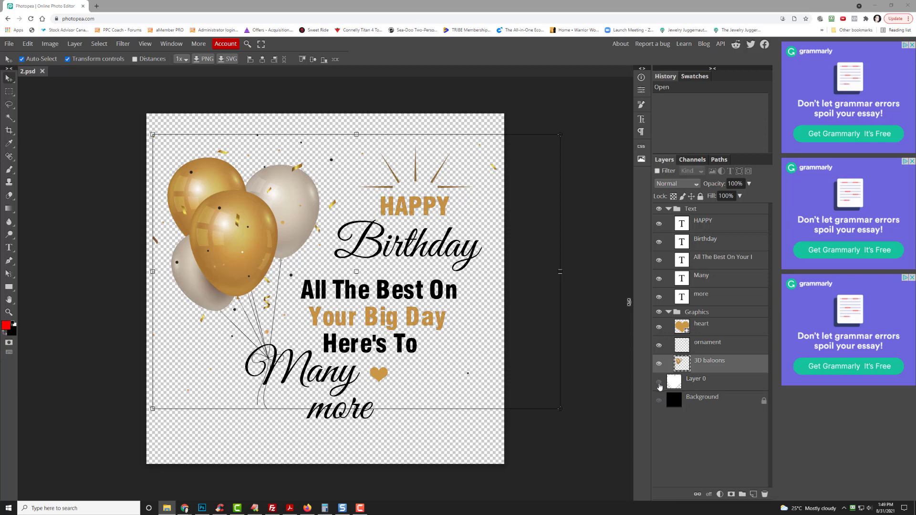
{"action": "left_click", "coordinate": [659, 384]}
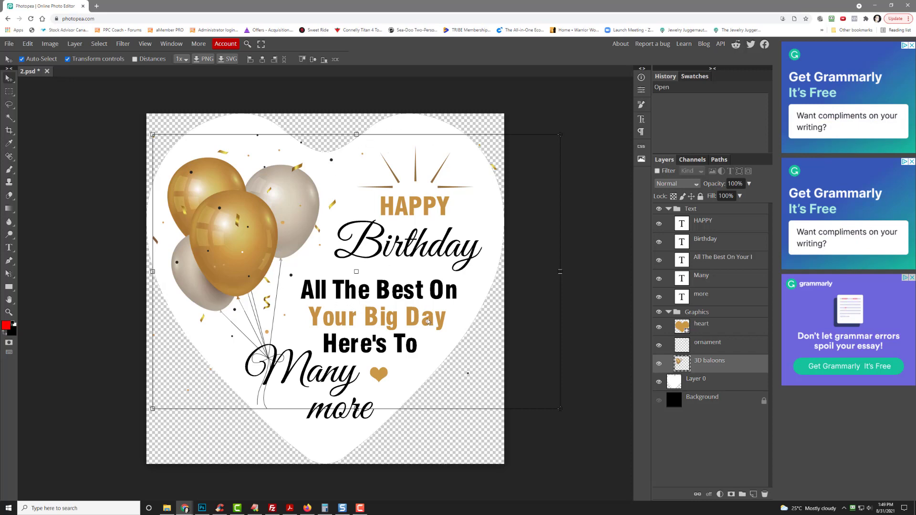
Toggle the heart and 3D baloons layers off and on to examine what each contributes to the design
{"action": "left_click", "coordinate": [659, 328]}
{"action": "left_click", "coordinate": [659, 329]}
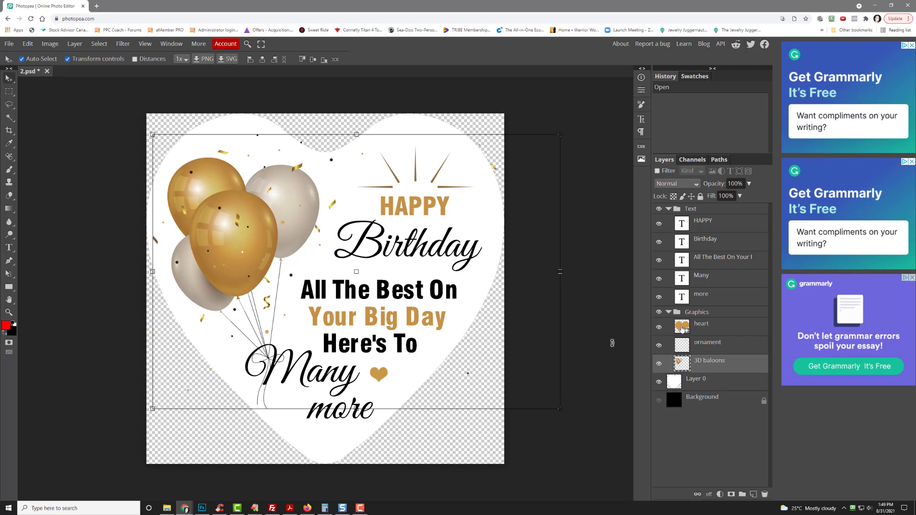
{"action": "left_click", "coordinate": [659, 365]}
{"action": "left_click", "coordinate": [659, 364]}
{"action": "left_click", "coordinate": [660, 365]}
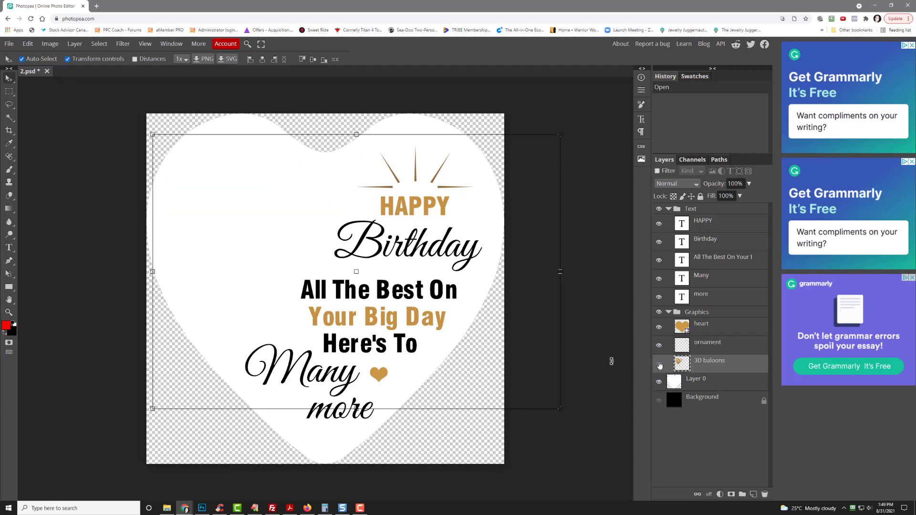
{"action": "left_click", "coordinate": [659, 364]}
{"action": "left_click", "coordinate": [659, 364]}
{"action": "left_click", "coordinate": [659, 365]}
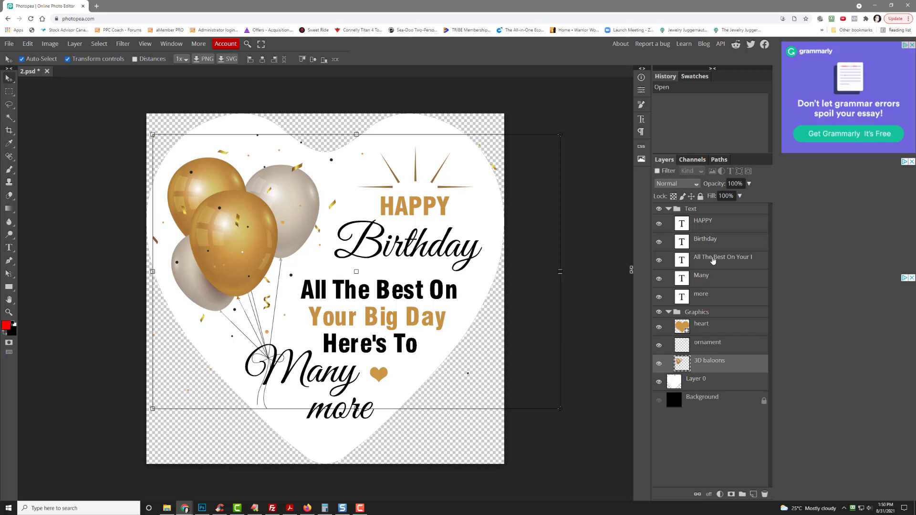
Replace the first line of the "All The Best On" text layer with "You Don't Look"
{"action": "left_click", "coordinate": [713, 260]}
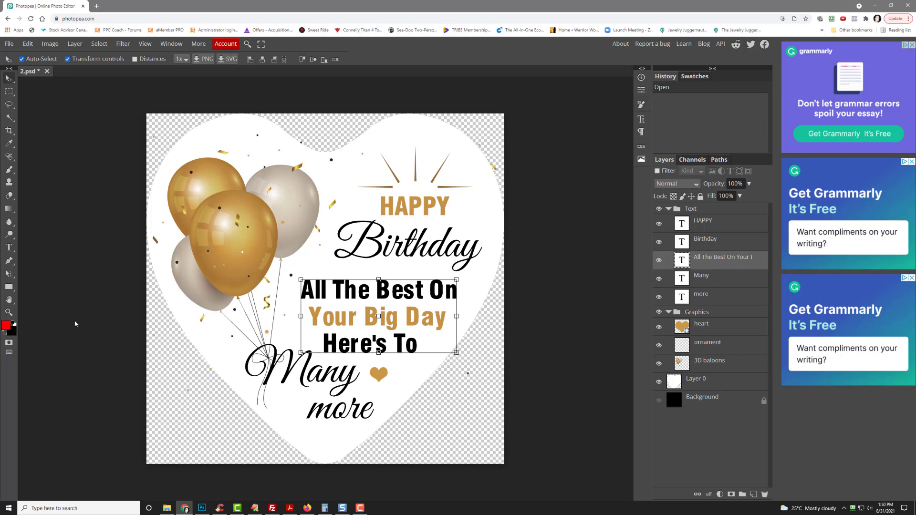
{"action": "left_click", "coordinate": [9, 247]}
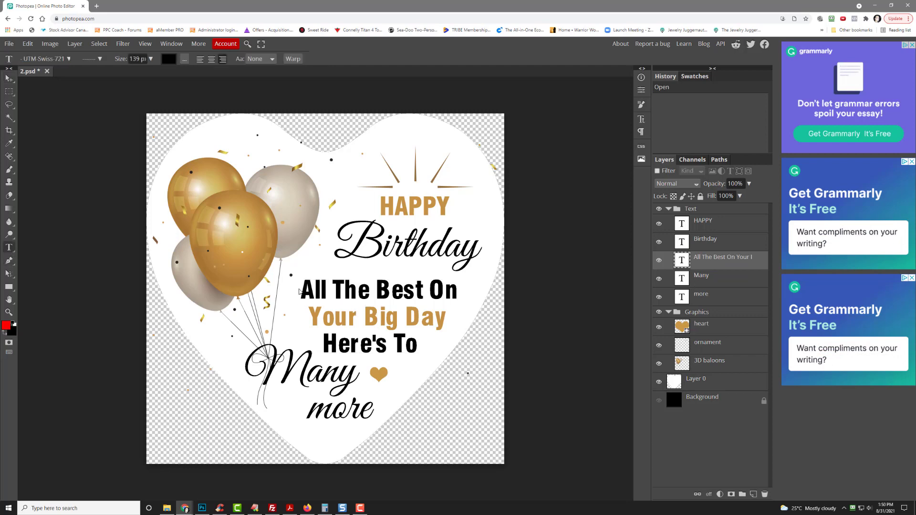
{"action": "left_click_drag", "start_coordinate": [305, 292], "coordinate": [454, 295]}
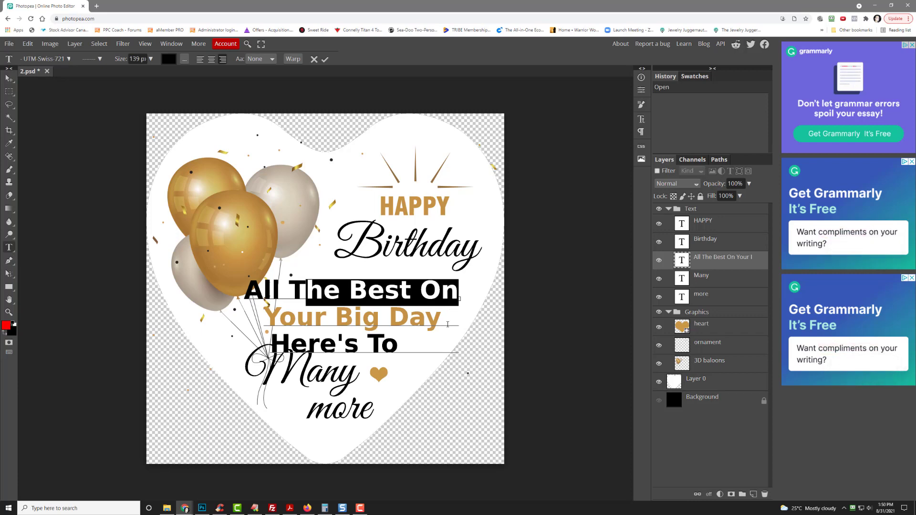
{"action": "key", "text": "BackSpace"}
{"action": "key", "text": "BackSpace"}
{"action": "key", "text": "BackSpace"}
{"action": "key", "text": "BackSpace"}
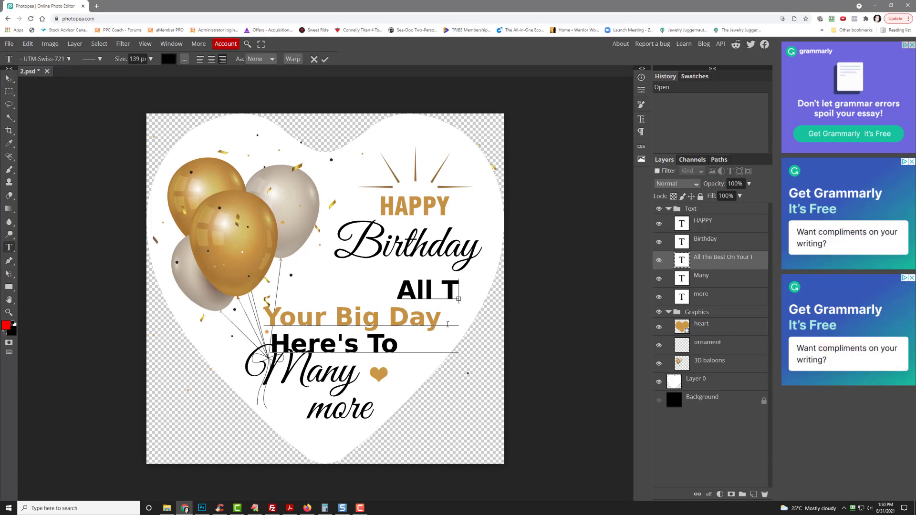
{"action": "key", "text": "BackSpace"}
{"action": "key", "text": "BackSpace"}
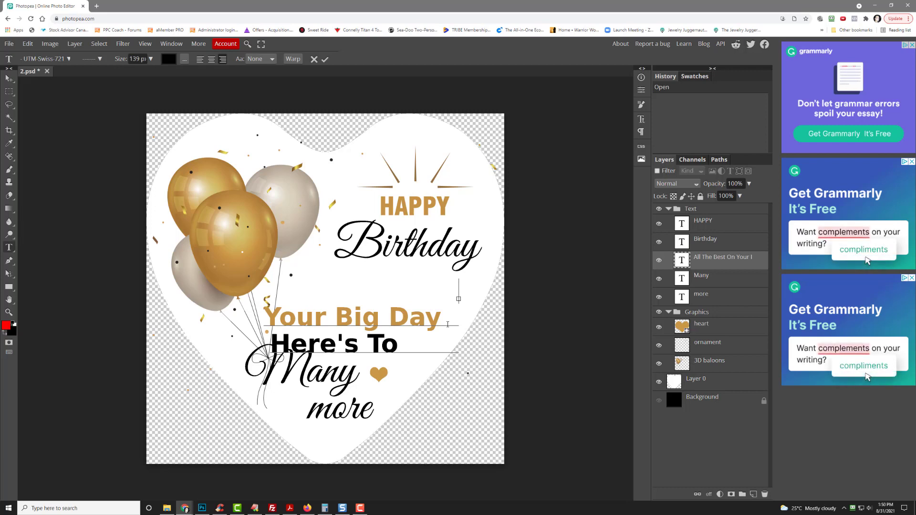
{"action": "type", "text": "Can'"}
{"action": "key", "text": "BackSpace"}
{"action": "key", "text": "BackSpace"}
{"action": "key", "text": "BackSpace"}
{"action": "key", "text": "BackSpace"}
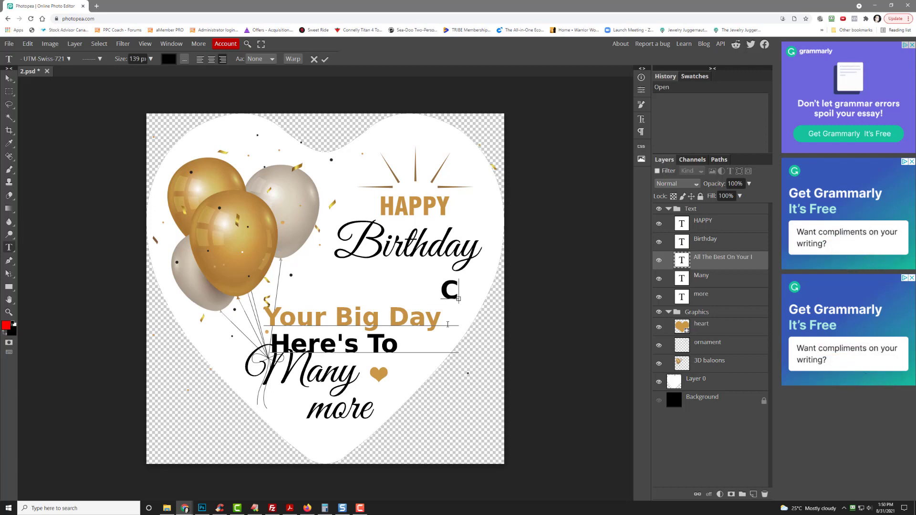
{"action": "type", "text": "You Don't Look"}
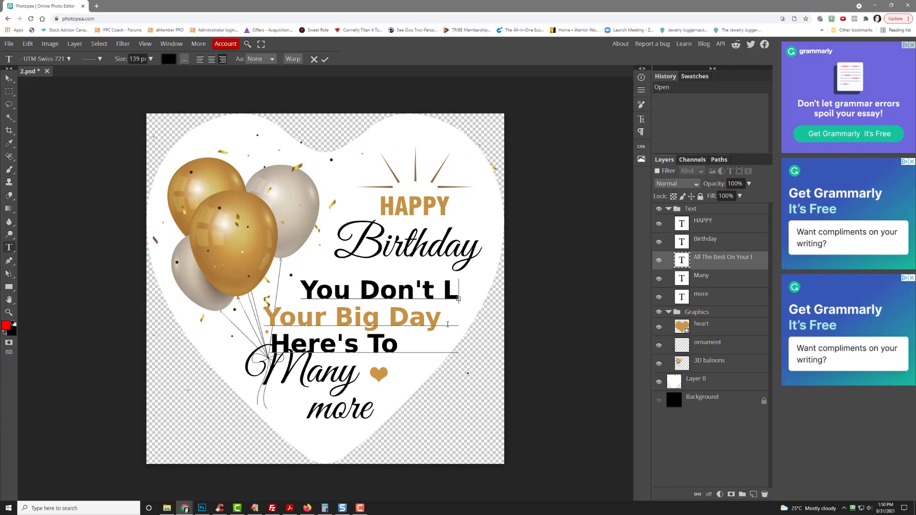
Replace "Your Big Day" with "A Day Over" and "Here's To" with "75!", keeping them on separate lines
{"action": "left_click", "coordinate": [358, 315]}
{"action": "left_click_drag", "start_coordinate": [272, 317], "coordinate": [441, 318]}
{"action": "type", "text": "A Day Over"}
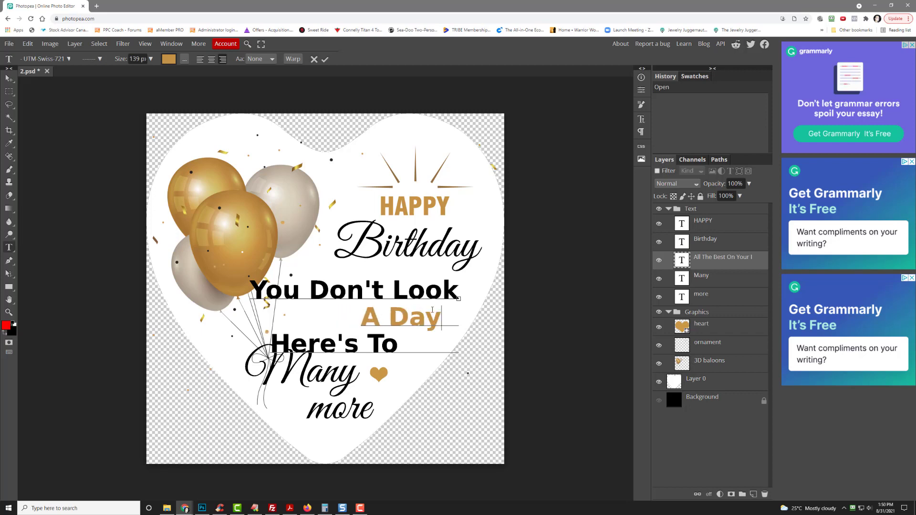
{"action": "triple_click", "coordinate": [347, 344]}
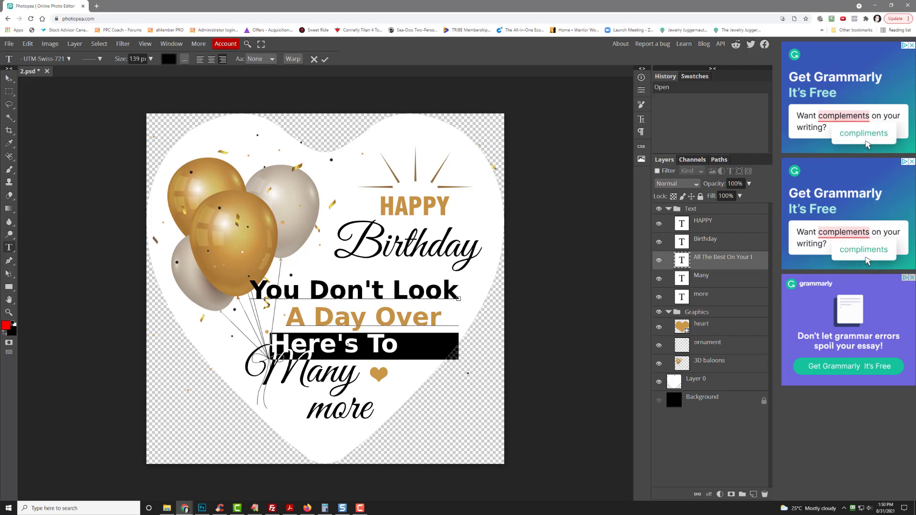
{"action": "type", "text": "75!"}
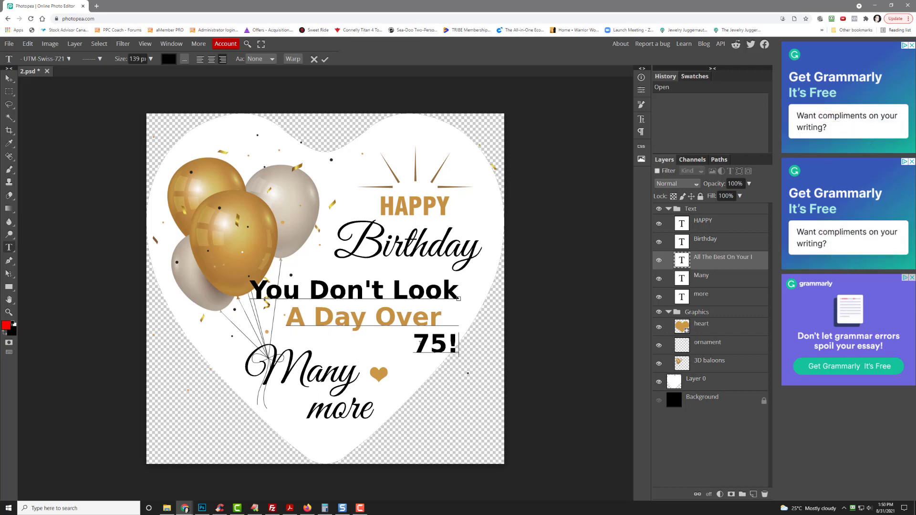
{"action": "key", "text": "BackSpace"}
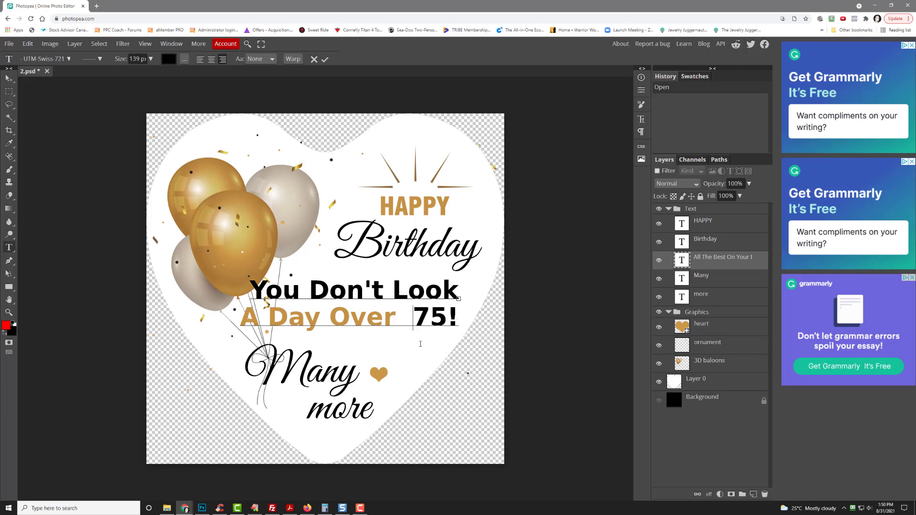
{"action": "key", "text": "Return"}
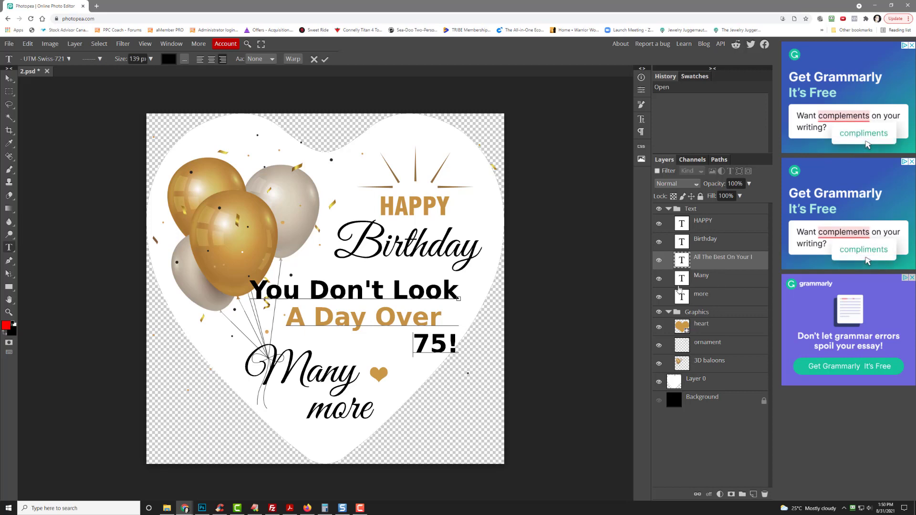
Extend the third message line to read "75 To Me!"
{"action": "left_click", "coordinate": [428, 344]}
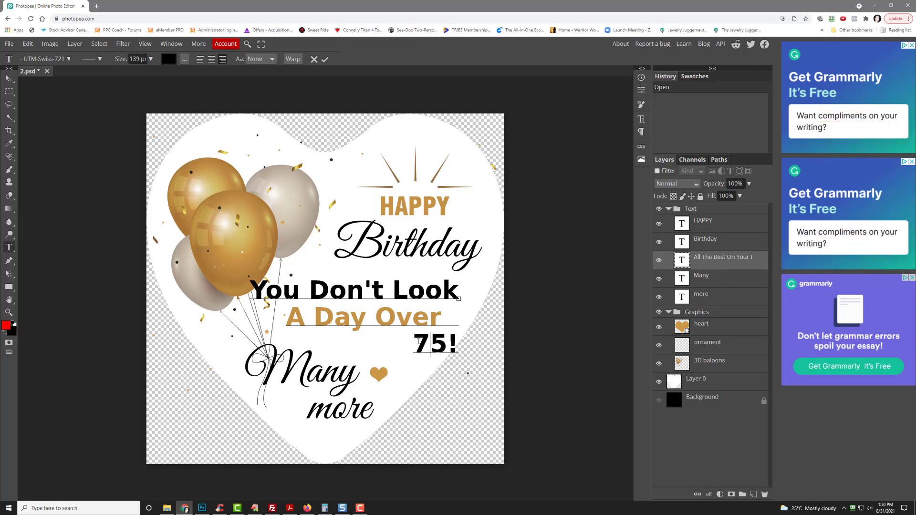
{"action": "left_click", "coordinate": [444, 342]}
{"action": "type", "text": "to me"}
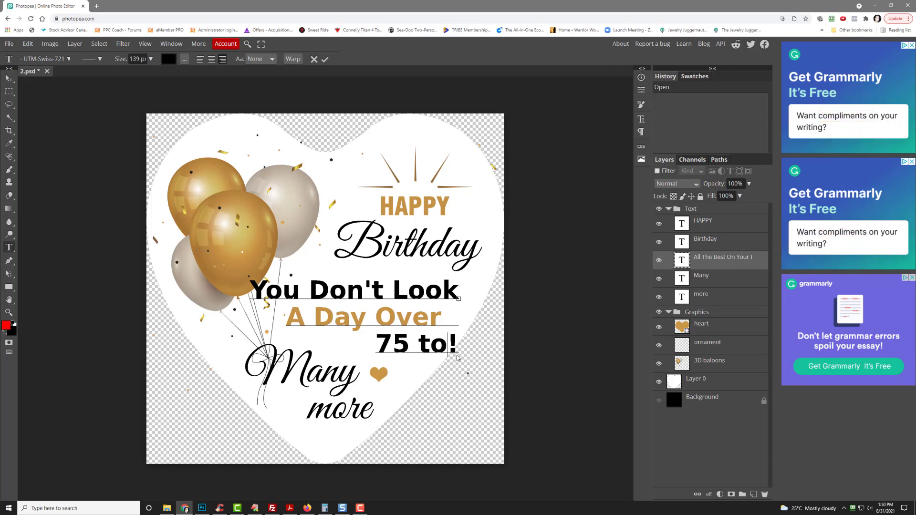
{"action": "key", "text": "BackSpace"}
{"action": "key", "text": "BackSpace"}
{"action": "key", "text": "BackSpace"}
{"action": "key", "text": "BackSpace"}
{"action": "key", "text": "BackSpace"}
{"action": "type", "text": "To Me"}
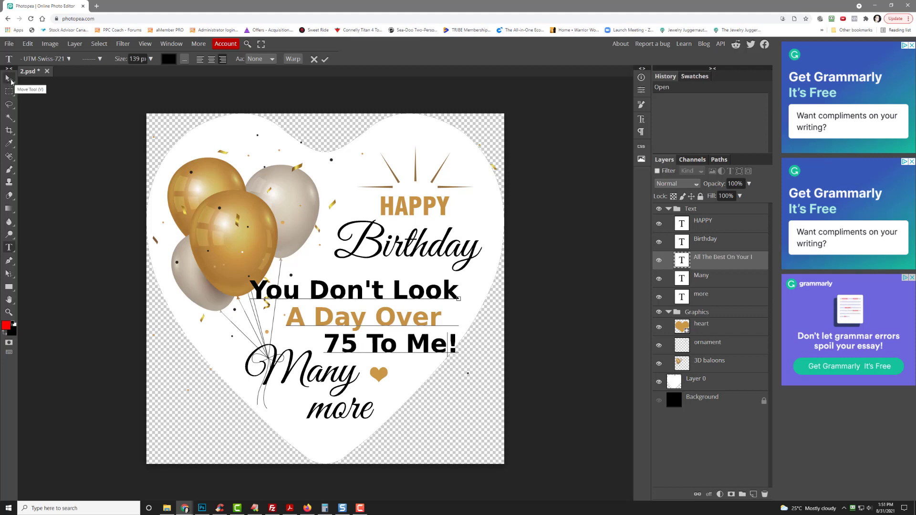
Scale the three-line message to about 73% width and 107% height and position it just beneath "Birthday"
{"action": "left_click", "coordinate": [8, 78]}
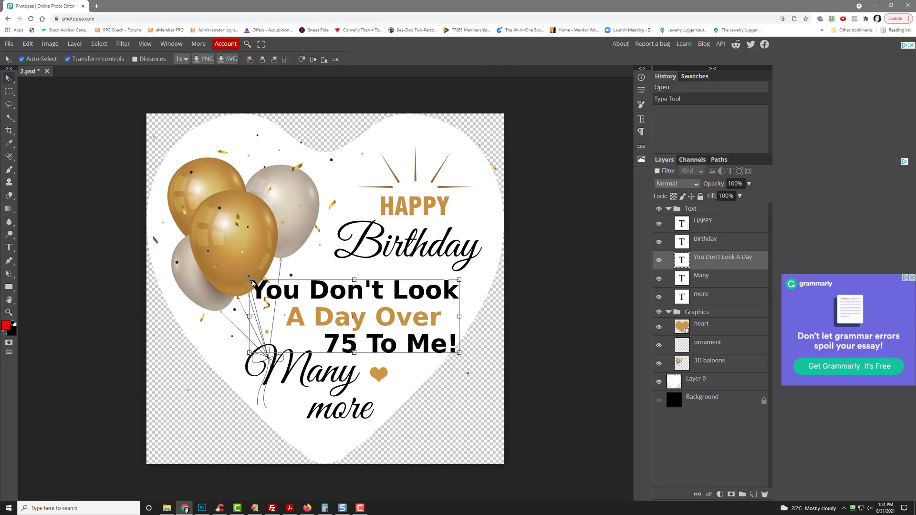
{"action": "left_click_drag", "start_coordinate": [245, 276], "coordinate": [306, 274]}
{"action": "left_click_drag", "start_coordinate": [359, 318], "coordinate": [345, 315]}
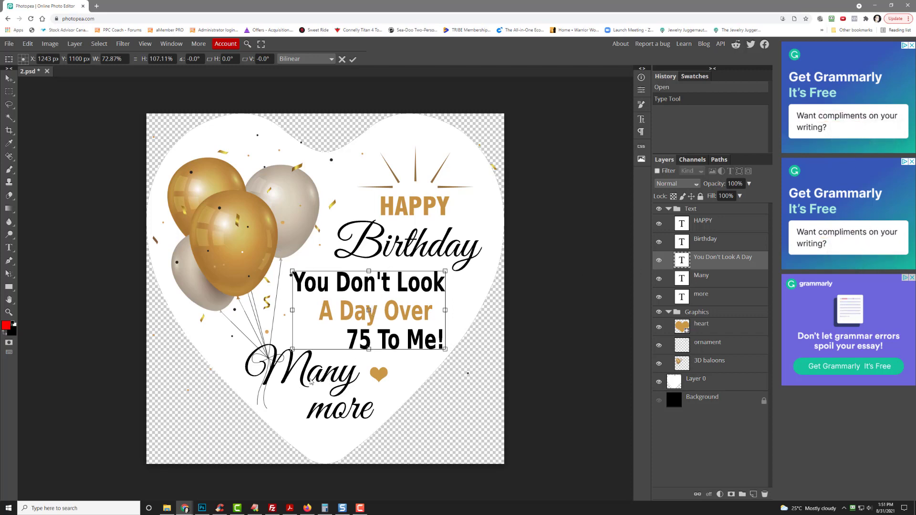
Replace "Many" with "Love Ya" and shrink it to about 71% width and 62% height, clear of the gold heart
{"action": "left_click", "coordinate": [700, 282]}
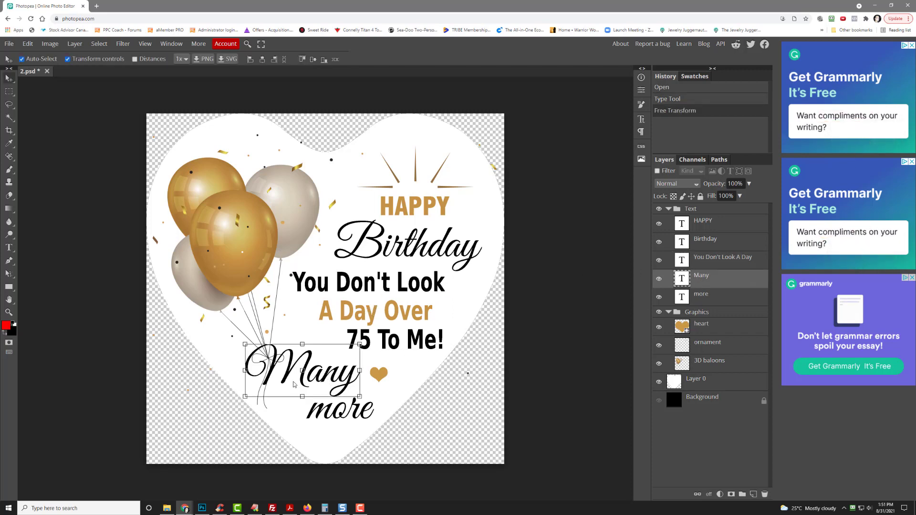
{"action": "double_click", "coordinate": [315, 371]}
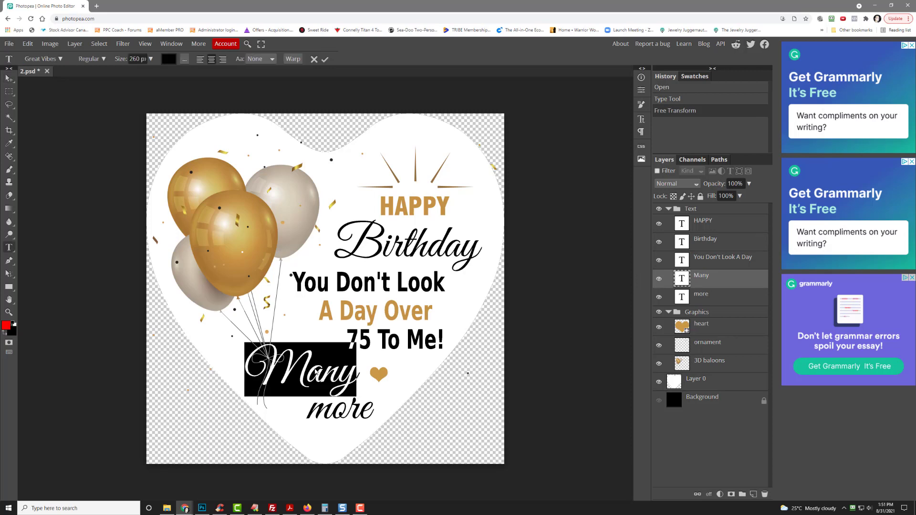
{"action": "type", "text": "Love"}
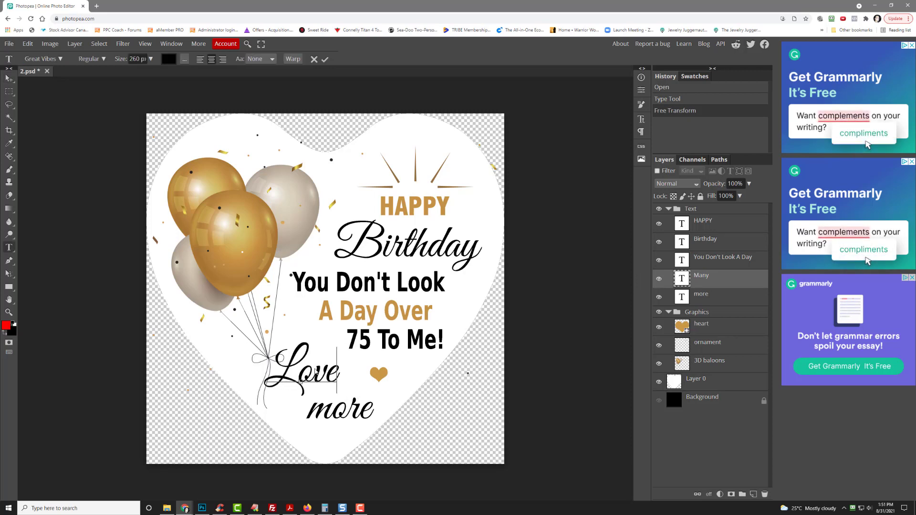
{"action": "type", "text": " Alwa"}
{"action": "key", "text": "BackSpace"}
{"action": "key", "text": "BackSpace"}
{"action": "key", "text": "BackSpace"}
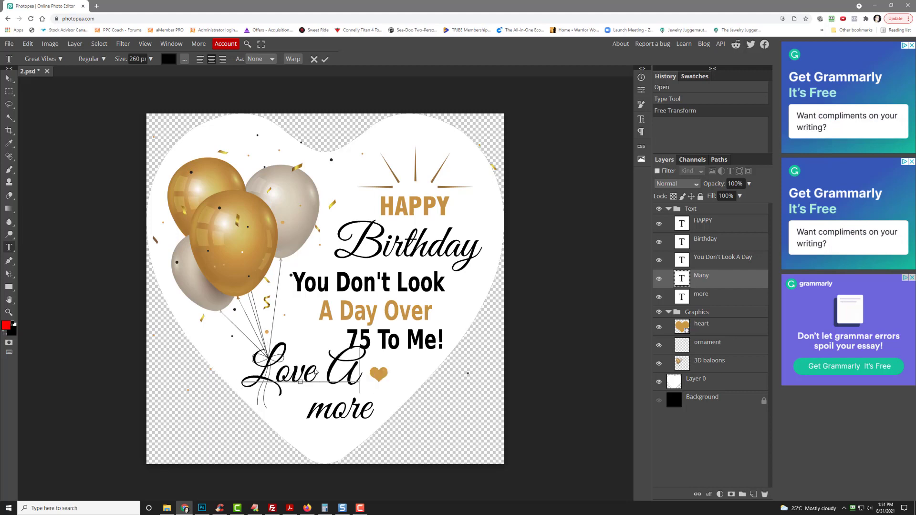
{"action": "key", "text": "BackSpace"}
{"action": "type", "text": "Ya"}
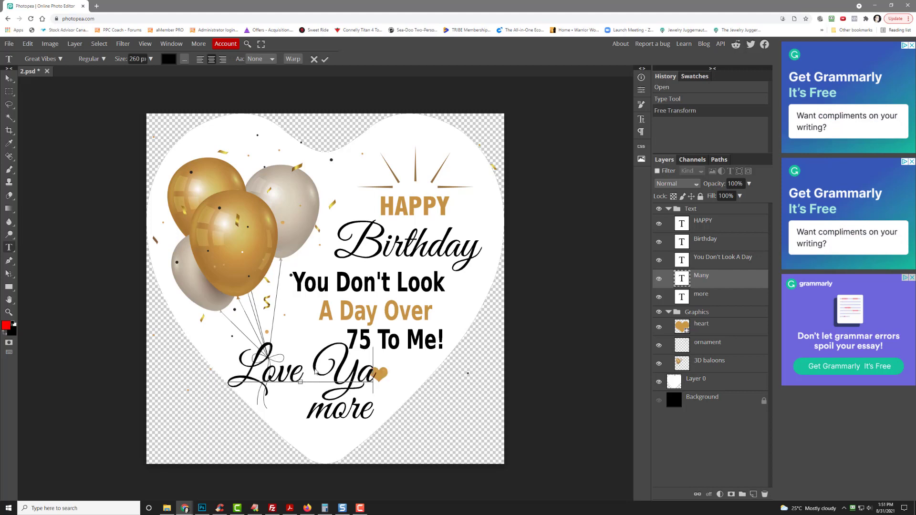
{"action": "left_click", "coordinate": [9, 78]}
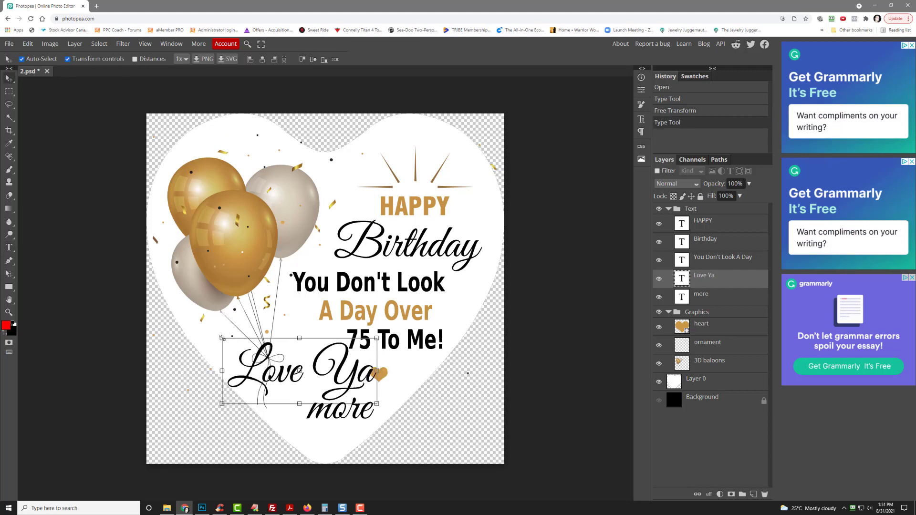
{"action": "left_click_drag", "start_coordinate": [219, 336], "coordinate": [275, 372]}
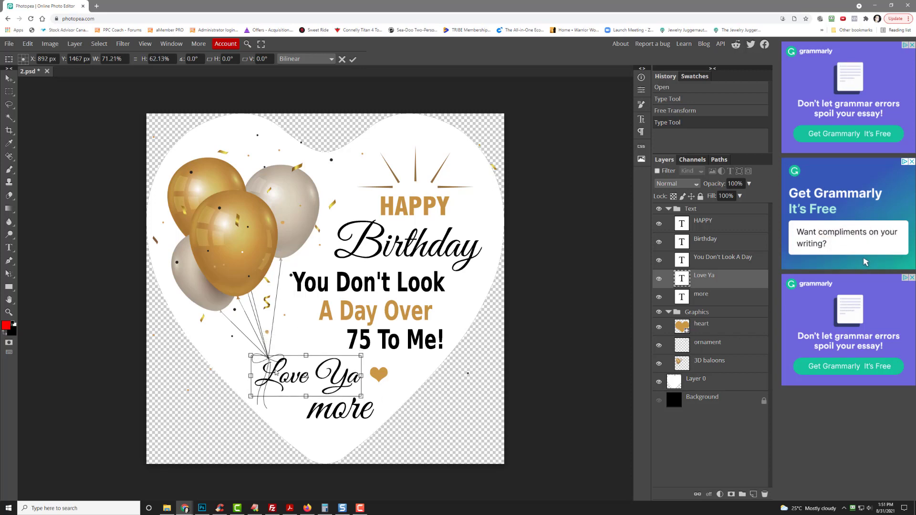
Replace the word "more" below "Love Ya" with "lol"
{"action": "left_click", "coordinate": [721, 297]}
{"action": "double_click", "coordinate": [363, 413]}
{"action": "left_click", "coordinate": [361, 413]}
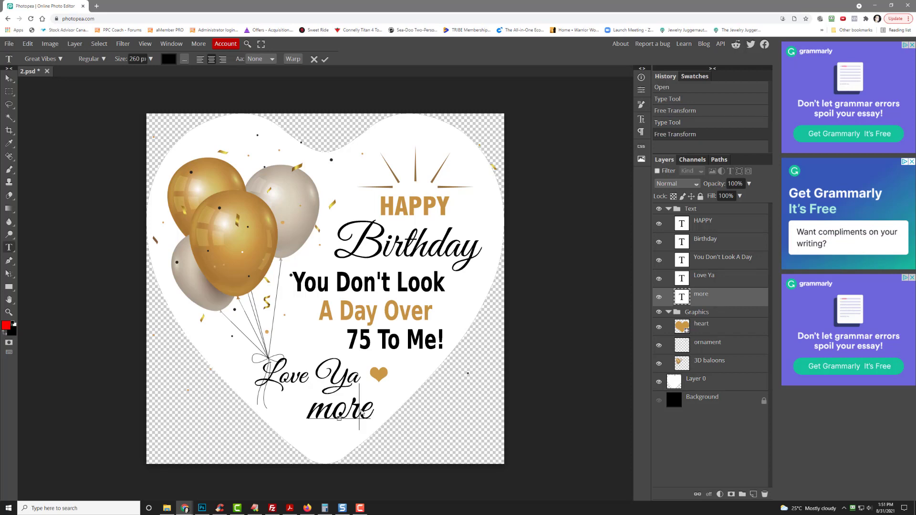
{"action": "double_click", "coordinate": [362, 413]}
{"action": "type", "text": ":)"}
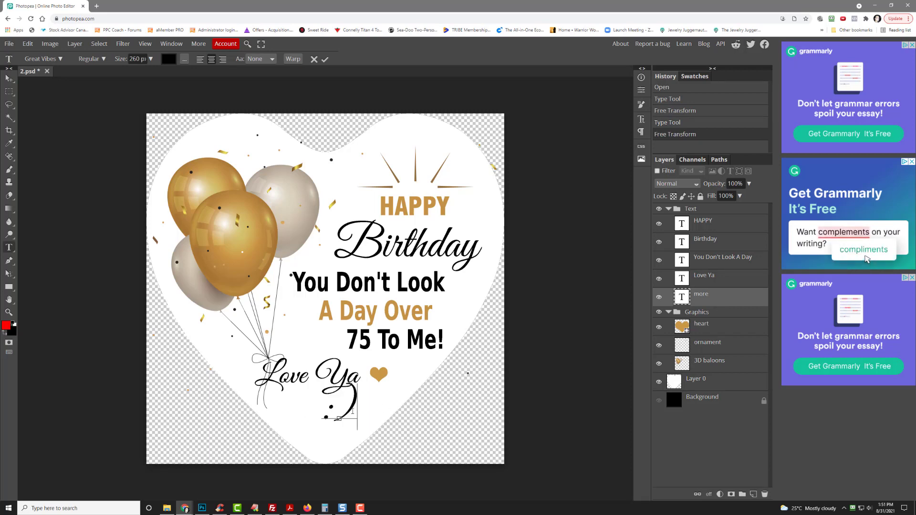
{"action": "key", "text": "ctrl+a"}
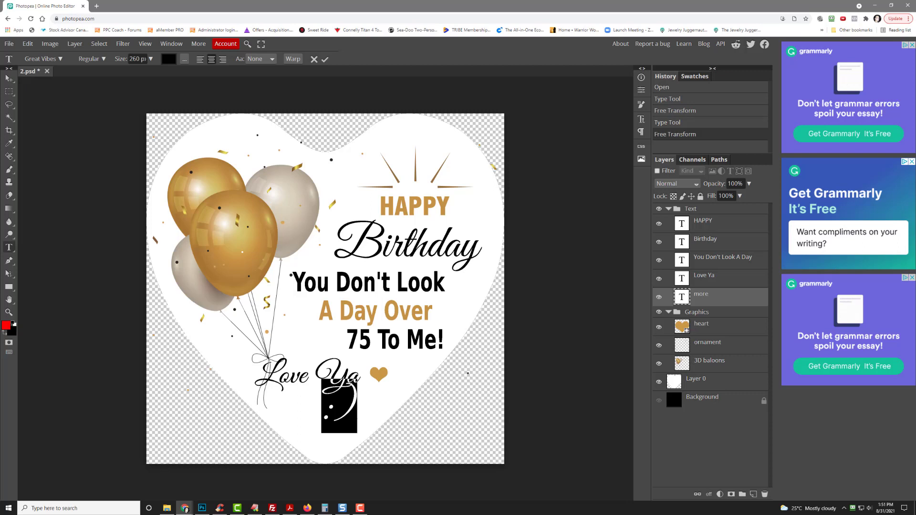
{"action": "type", "text": "LOL"}
{"action": "key", "text": "BackSpace"}
{"action": "key", "text": "BackSpace"}
{"action": "key", "text": "BackSpace"}
{"action": "type", "text": "lol"}
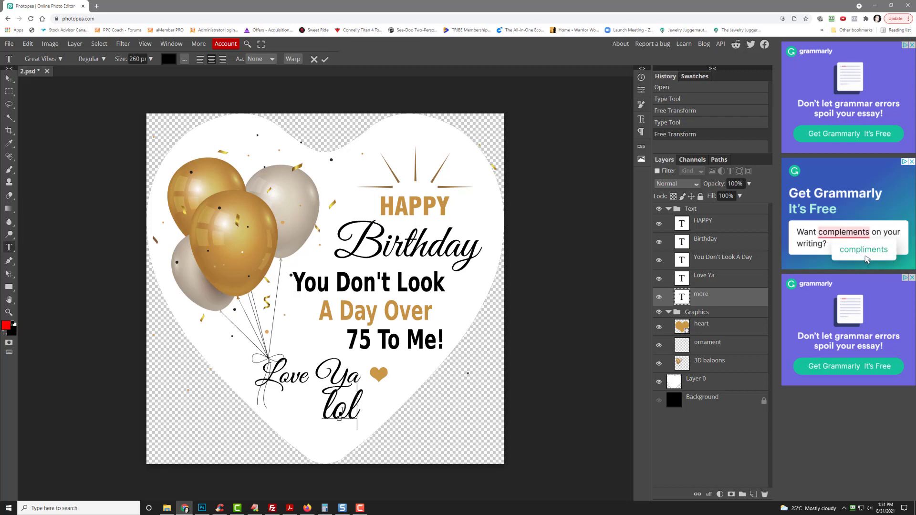
Move the "lol" text slightly down and to the left beneath "Love Ya", then deselect it
{"action": "left_click", "coordinate": [8, 78]}
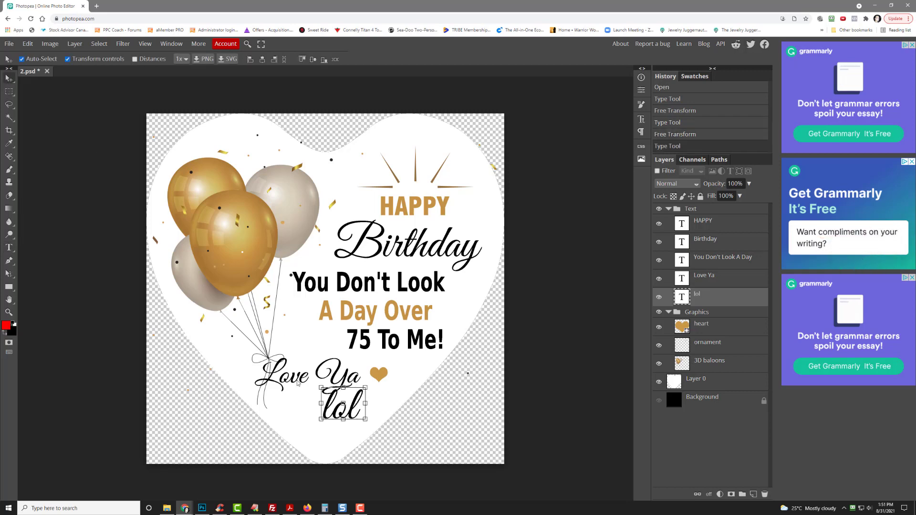
{"action": "left_click_drag", "start_coordinate": [332, 416], "coordinate": [323, 427]}
{"action": "left_click", "coordinate": [423, 406]}
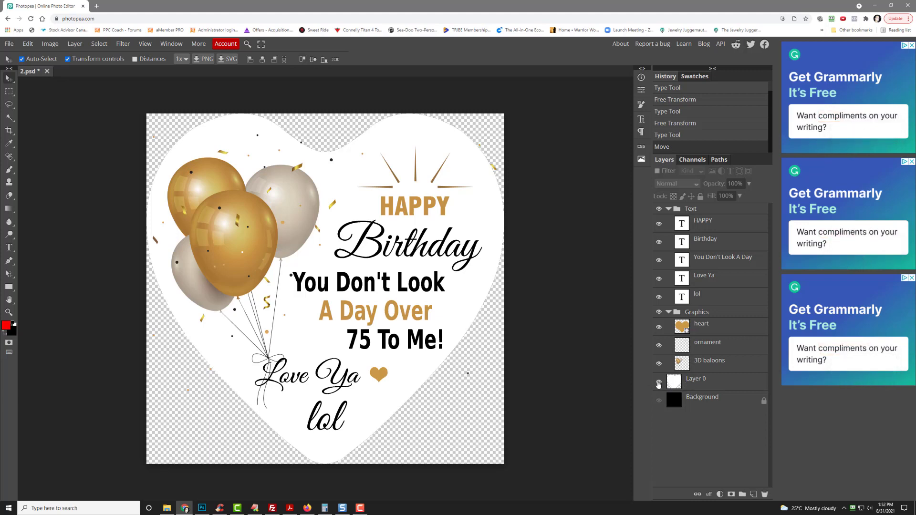
Hide the white heart background Layer 0 and save the design as a PSD file
{"action": "left_click", "coordinate": [660, 383]}
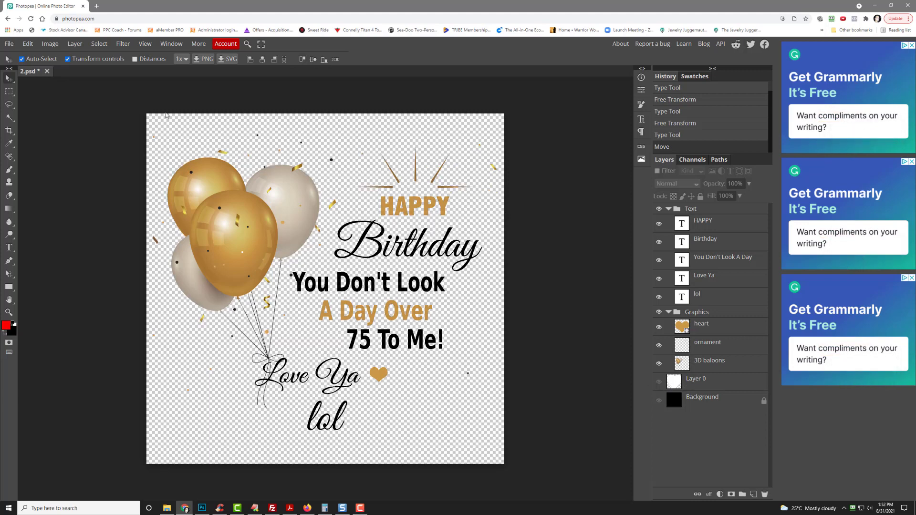
{"action": "left_click", "coordinate": [10, 43]}
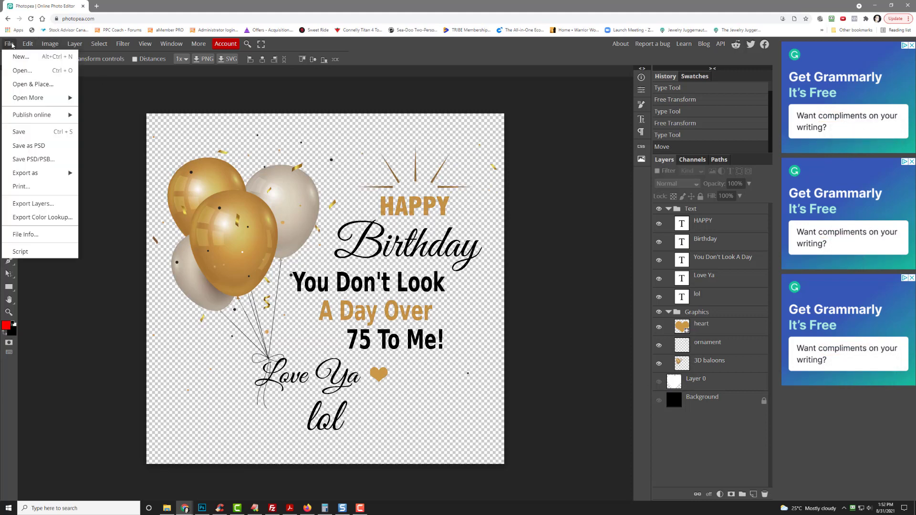
{"action": "left_click", "coordinate": [37, 146]}
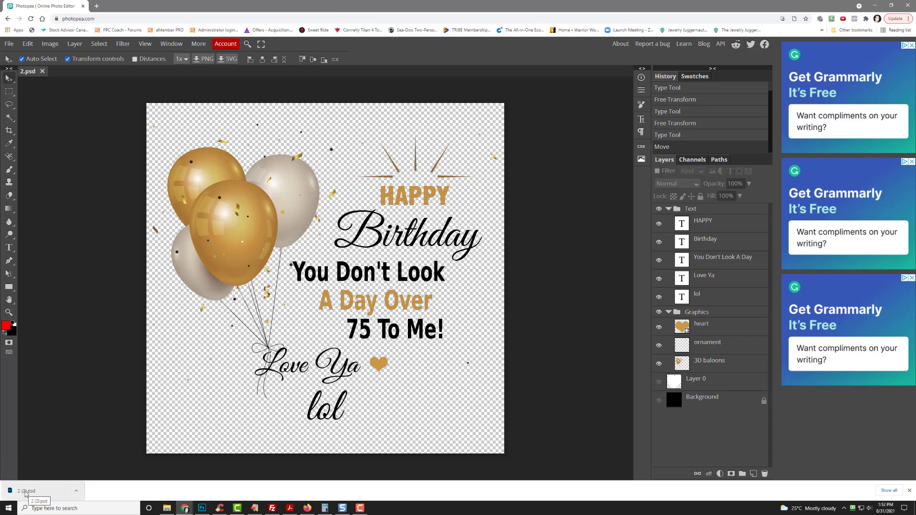
Export the design as a 2000 × 1959 px PNG at 100% quality
{"action": "left_click", "coordinate": [8, 48]}
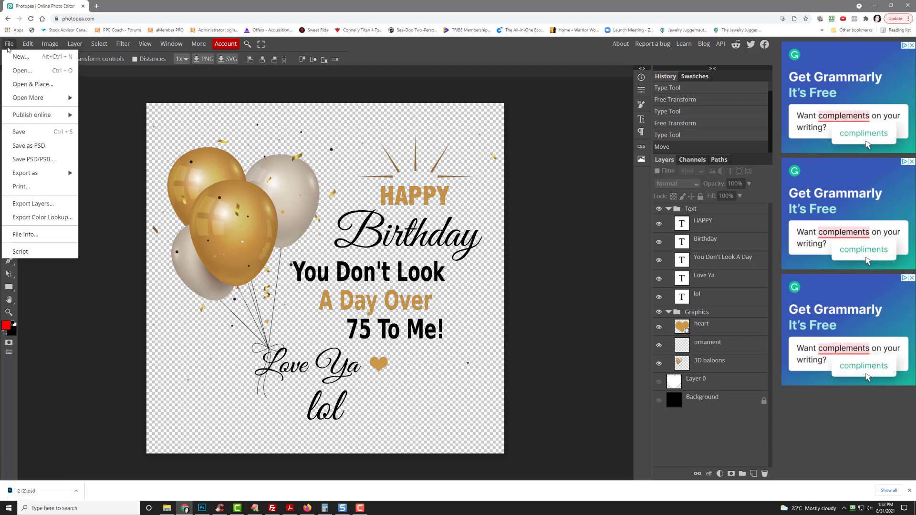
{"action": "mouse_move", "coordinate": [43, 173]}
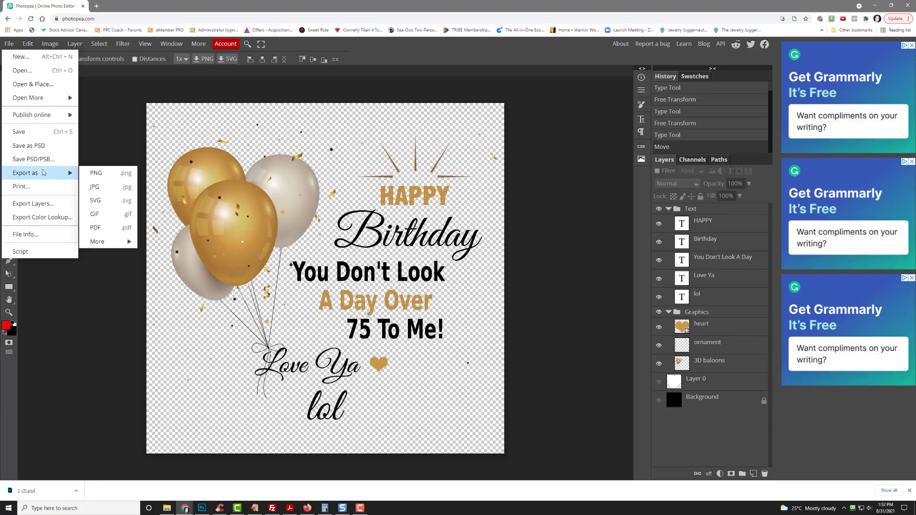
{"action": "left_click", "coordinate": [101, 174]}
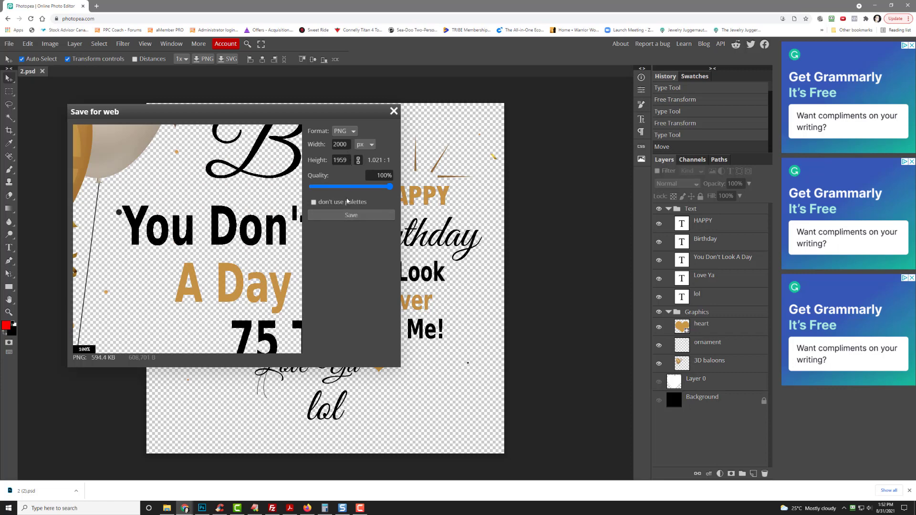
{"action": "left_click", "coordinate": [351, 215]}
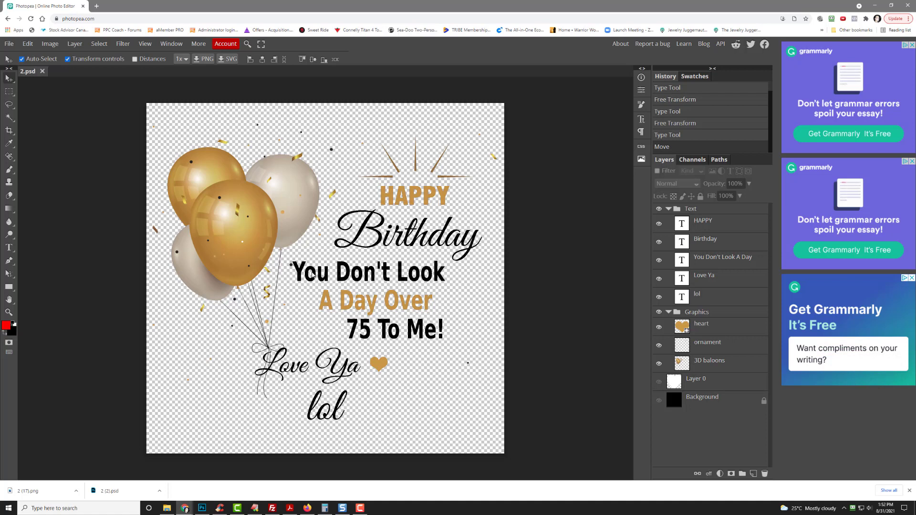
Switch the "You Don't Look A Day", "Love Ya" and "lol" text layers off and back on one at a time
{"action": "left_click", "coordinate": [659, 262]}
{"action": "left_click", "coordinate": [659, 261]}
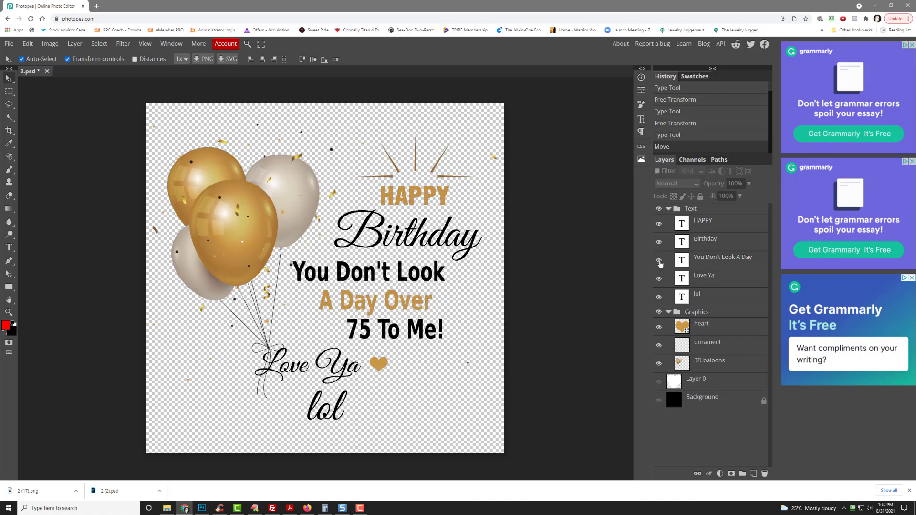
{"action": "left_click", "coordinate": [659, 279]}
{"action": "left_click", "coordinate": [658, 279]}
{"action": "left_click", "coordinate": [659, 296]}
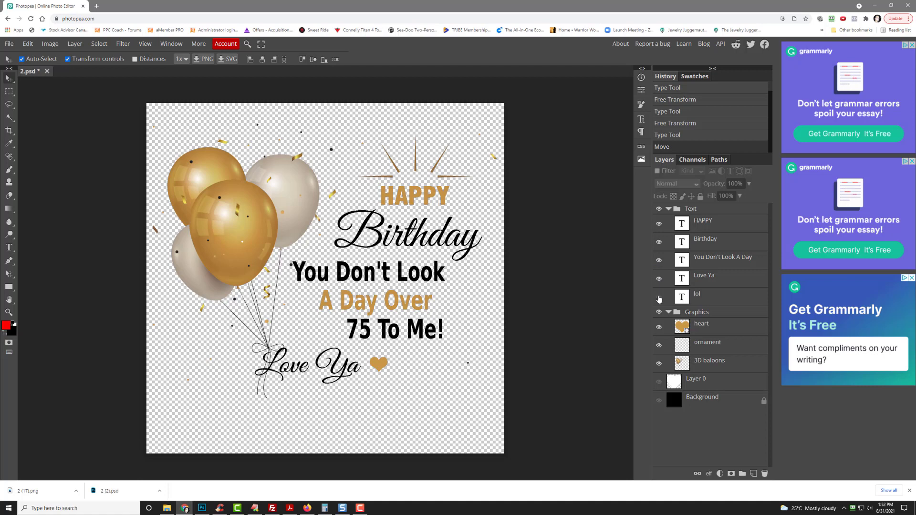
{"action": "left_click", "coordinate": [659, 297]}
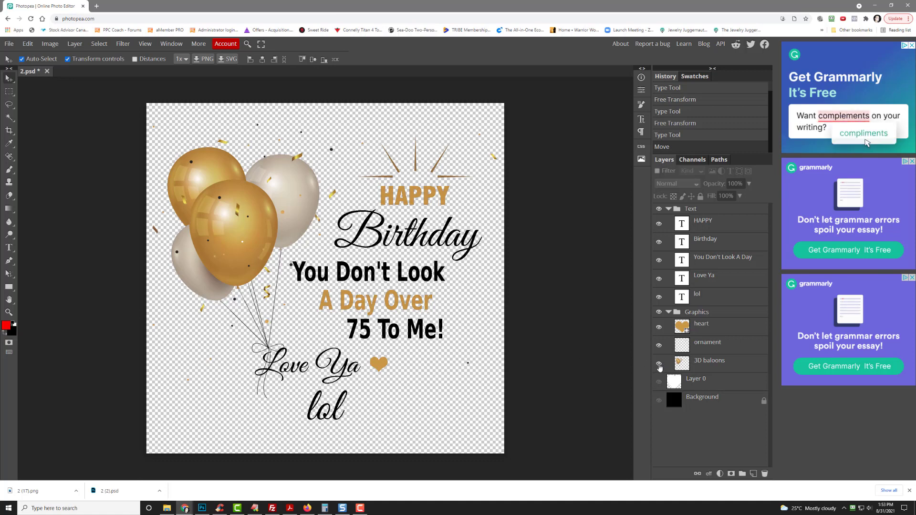
Hide the 3D baloons layer and open pexels.com in a new browser tab
{"action": "left_click", "coordinate": [659, 364]}
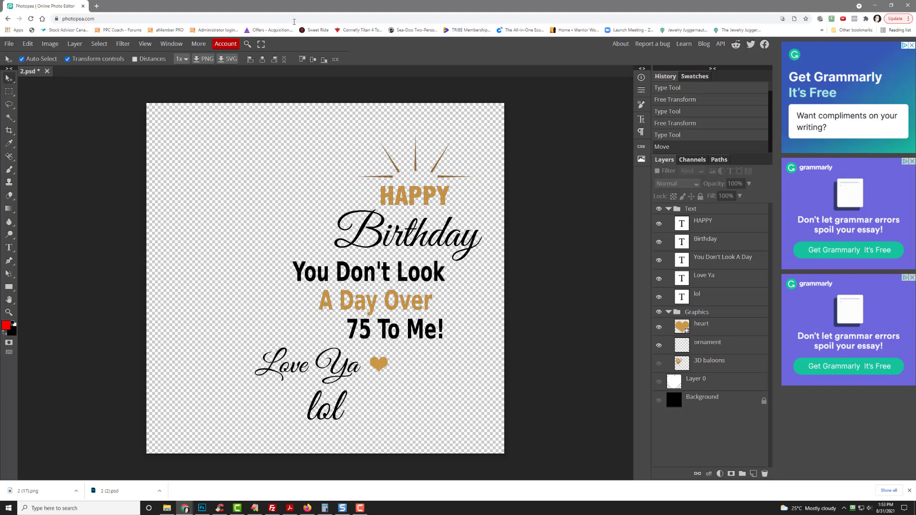
{"action": "left_click", "coordinate": [96, 6]}
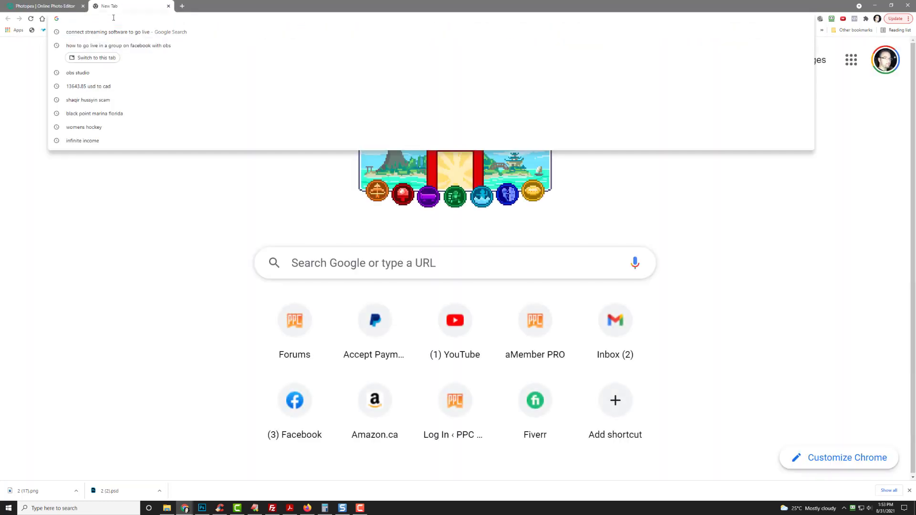
{"action": "type", "text": "pexels.com"}
{"action": "key", "text": "Return"}
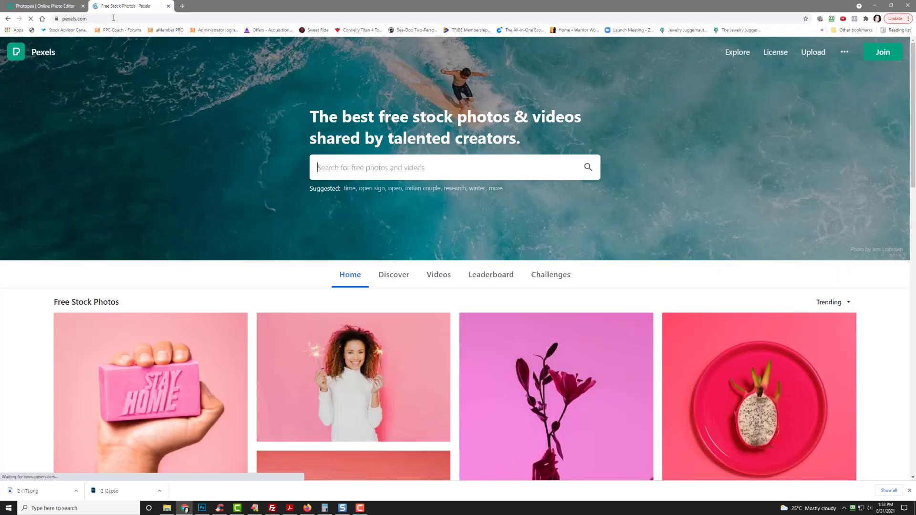
Search Pexels for "birthday heart" and look over the photo results
{"action": "left_click", "coordinate": [373, 162]}
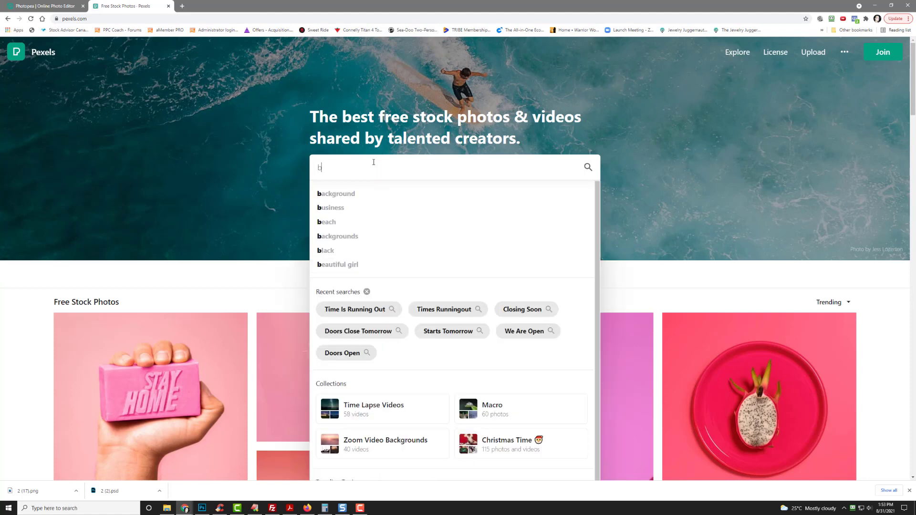
{"action": "type", "text": "birthday heart"}
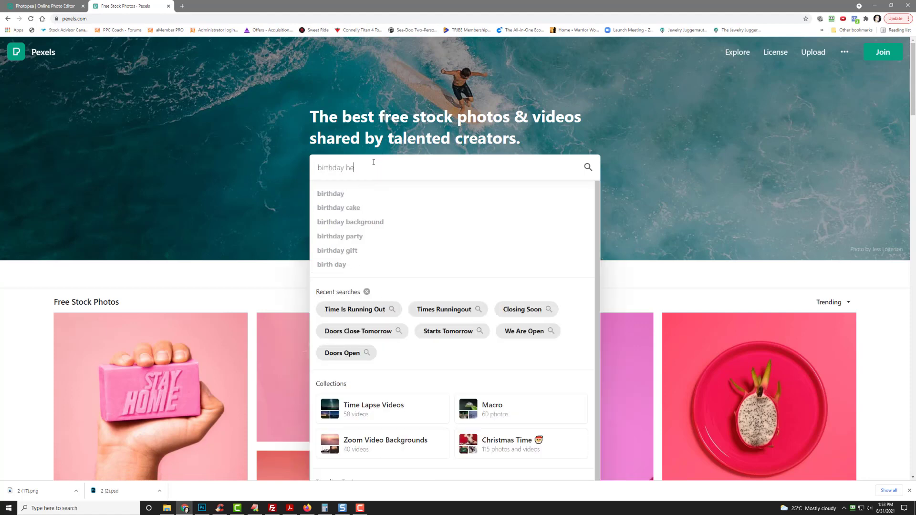
{"action": "key", "text": "Return"}
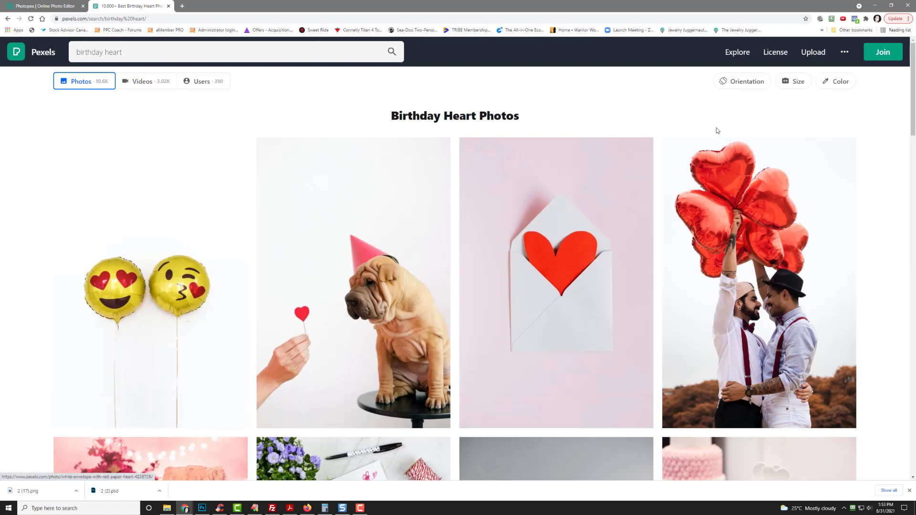
{"action": "scroll", "coordinate": [547, 269], "scroll_direction": "down", "scroll_amount": 8}
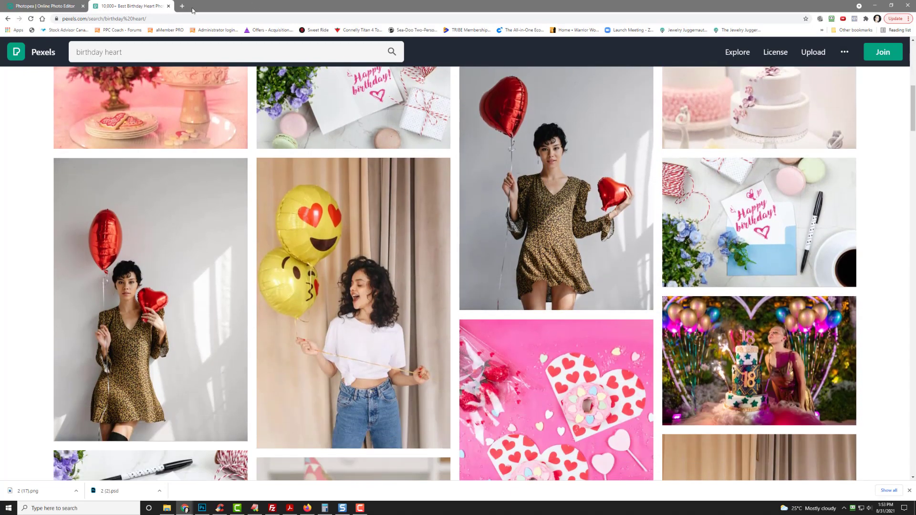
Try to open the website pixebay.com in another new browser tab
{"action": "left_click", "coordinate": [181, 6]}
{"action": "left_click", "coordinate": [184, 19]}
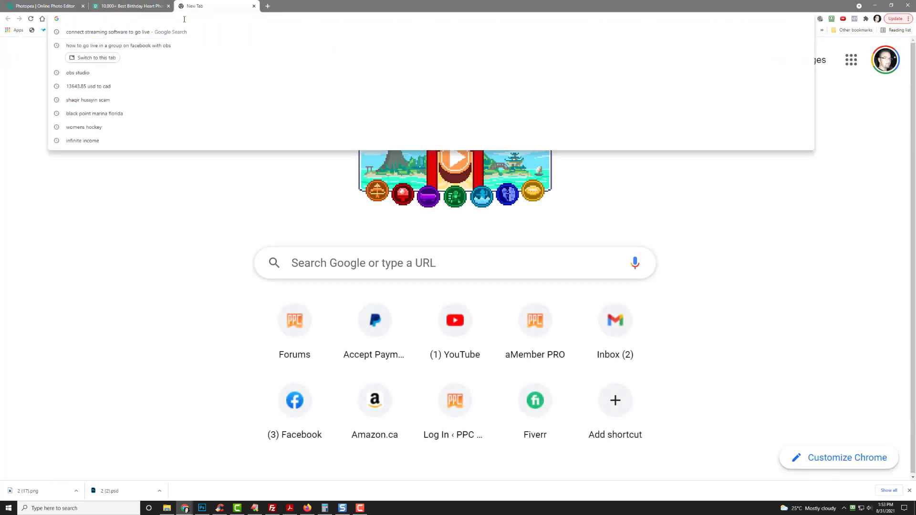
{"action": "type", "text": "pixebay"}
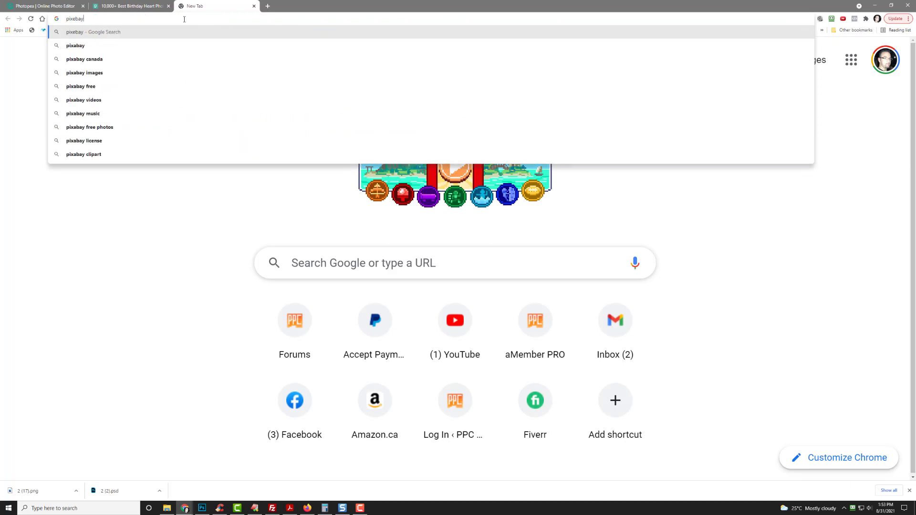
{"action": "type", "text": ".com"}
{"action": "key", "text": "Return"}
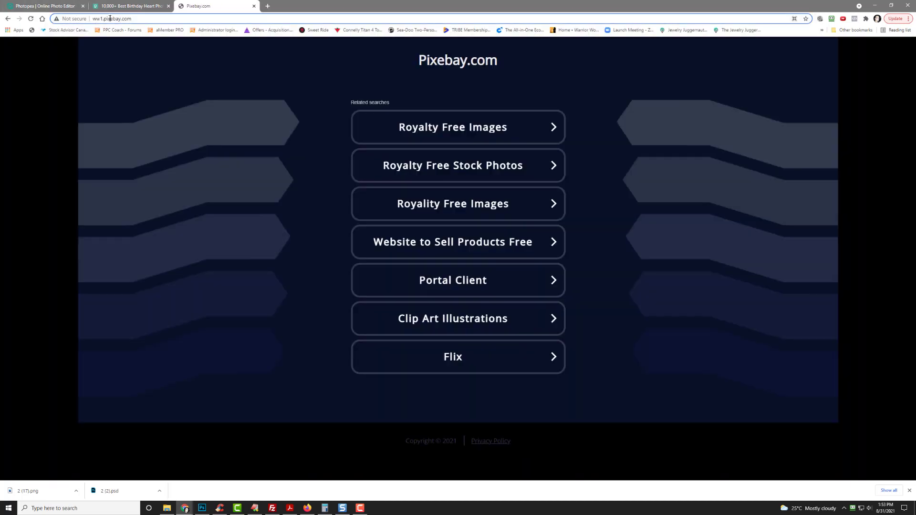
Go to the Pixabay website at pixabay.com in the same tab
{"action": "left_click", "coordinate": [110, 19]}
{"action": "type", "text": "p"}
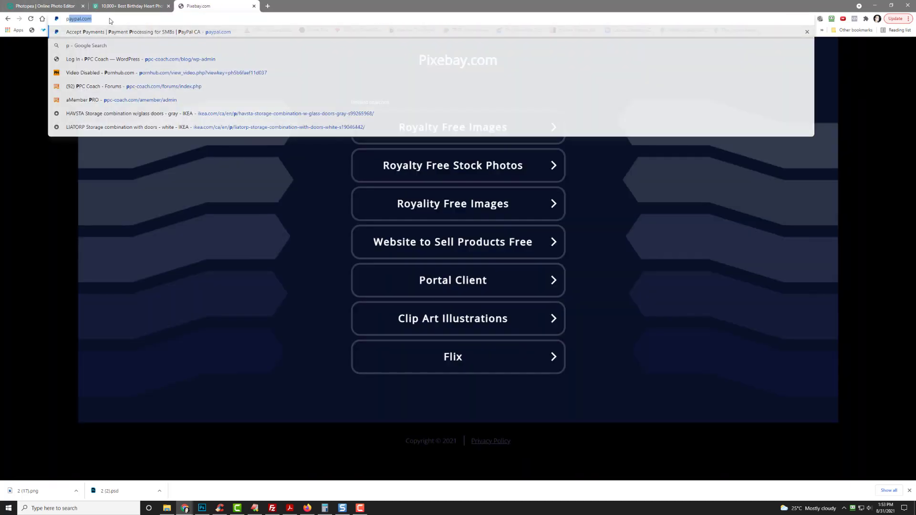
{"action": "type", "text": "ixabay"}
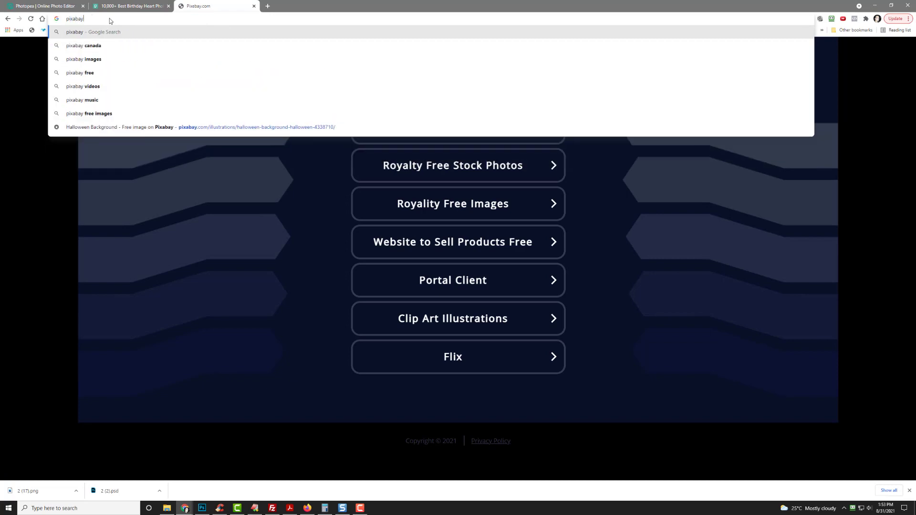
{"action": "type", "text": ".com"}
{"action": "key", "text": "Return"}
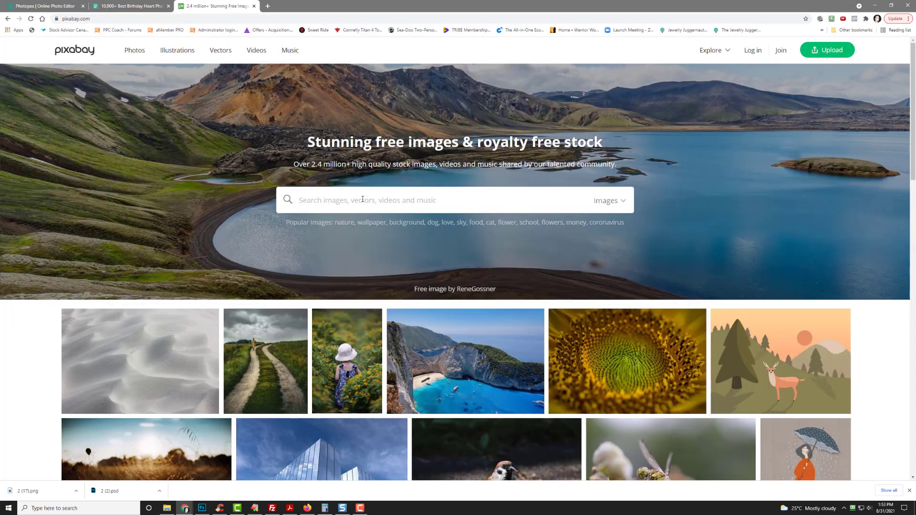
Search Pixabay for "birthday heart" and limit the results to vector graphics
{"action": "type", "text": "birh"}
{"action": "key", "text": "Return"}
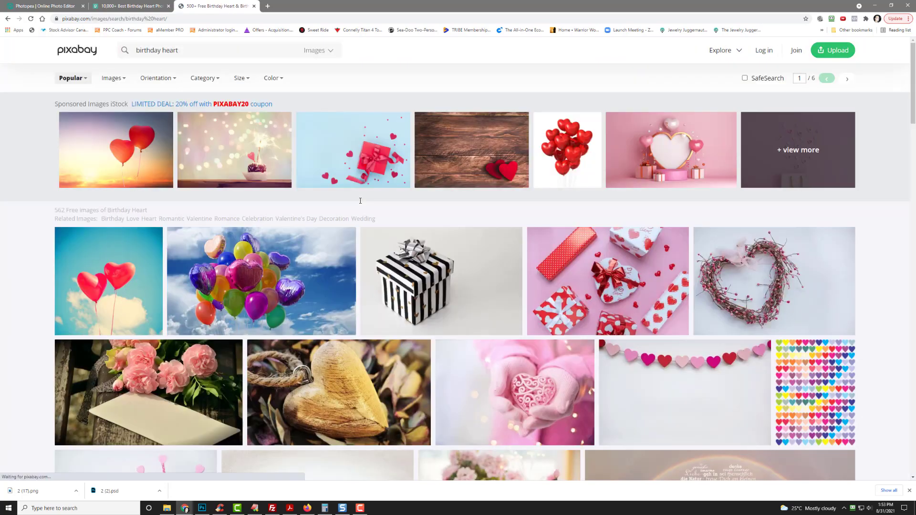
{"action": "left_click", "coordinate": [110, 81]}
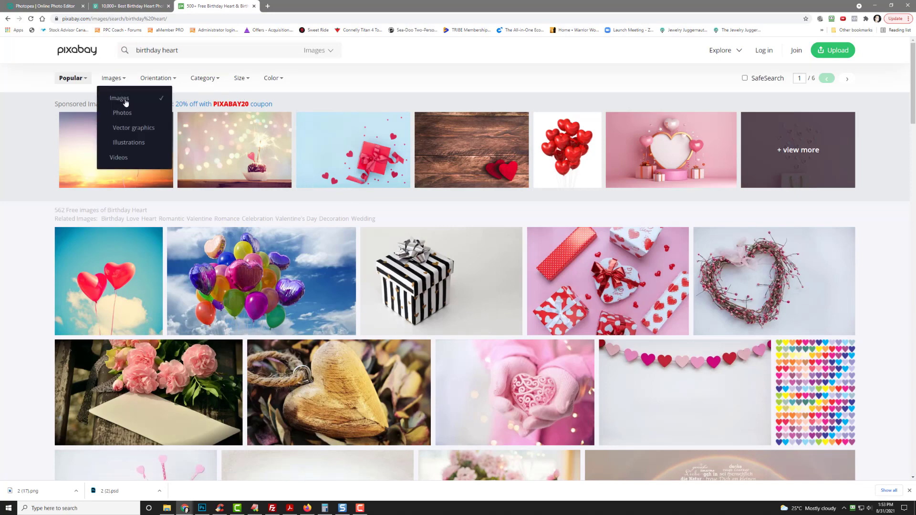
{"action": "left_click", "coordinate": [132, 126]}
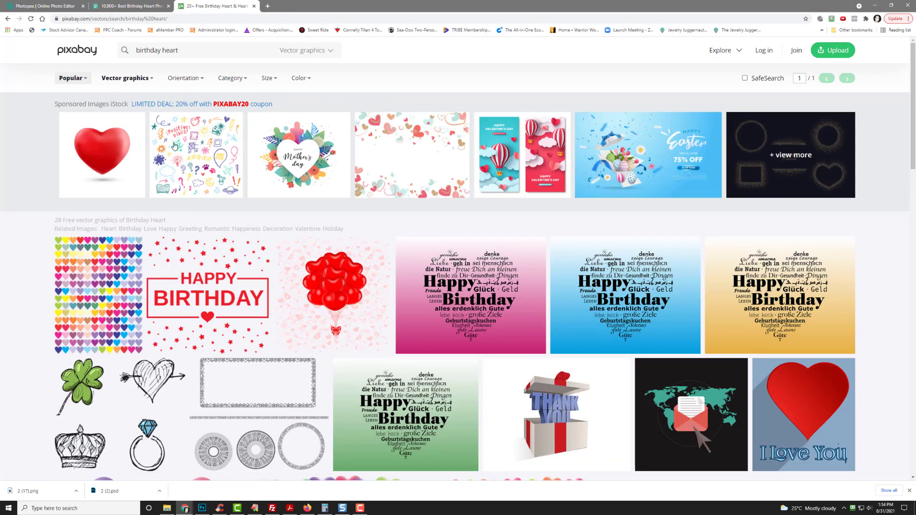
Look through the birthday heart vector graphics for artwork that could replace the balloons
{"action": "scroll", "coordinate": [576, 310], "scroll_direction": "down", "scroll_amount": 5}
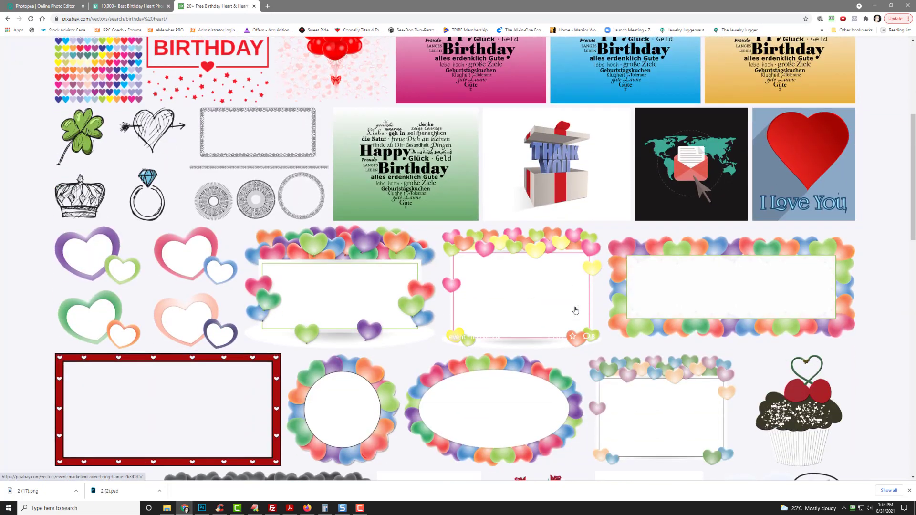
{"action": "scroll", "coordinate": [506, 304], "scroll_direction": "down", "scroll_amount": 2}
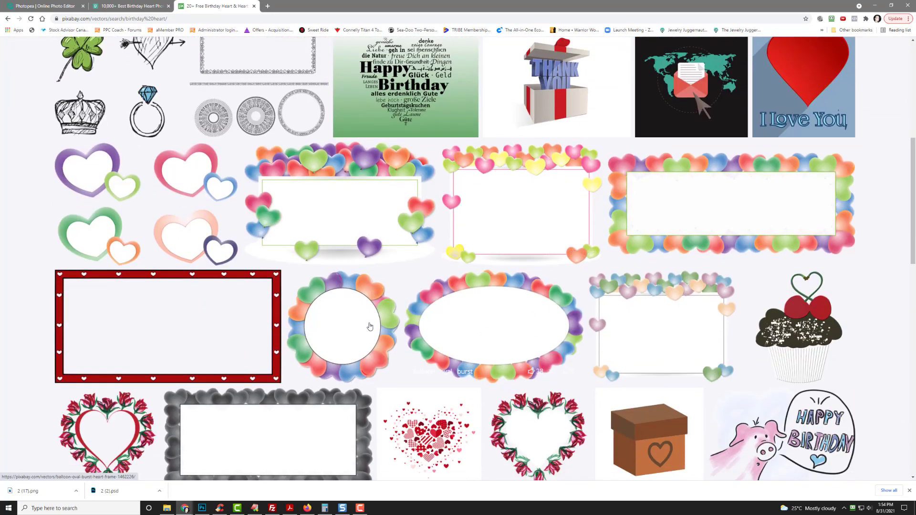
{"action": "scroll", "coordinate": [344, 318], "scroll_direction": "down", "scroll_amount": 4}
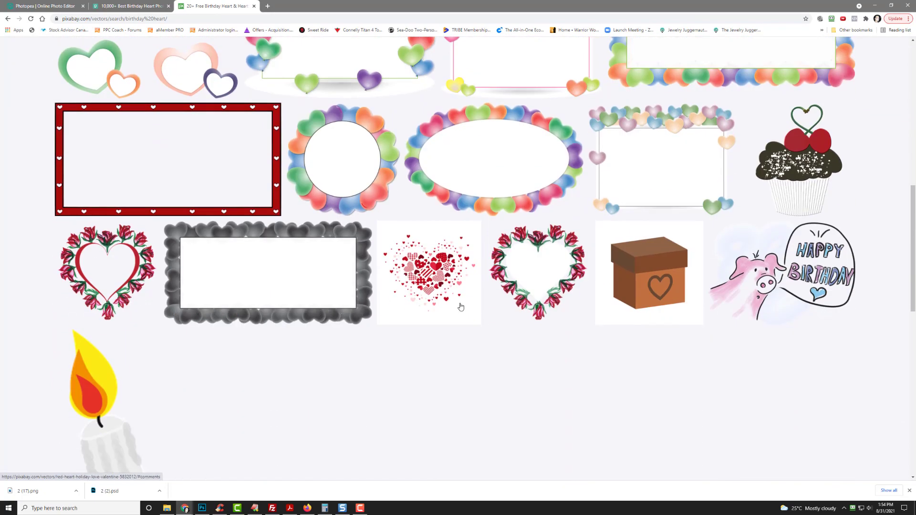
{"action": "scroll", "coordinate": [434, 286], "scroll_direction": "down", "scroll_amount": 12}
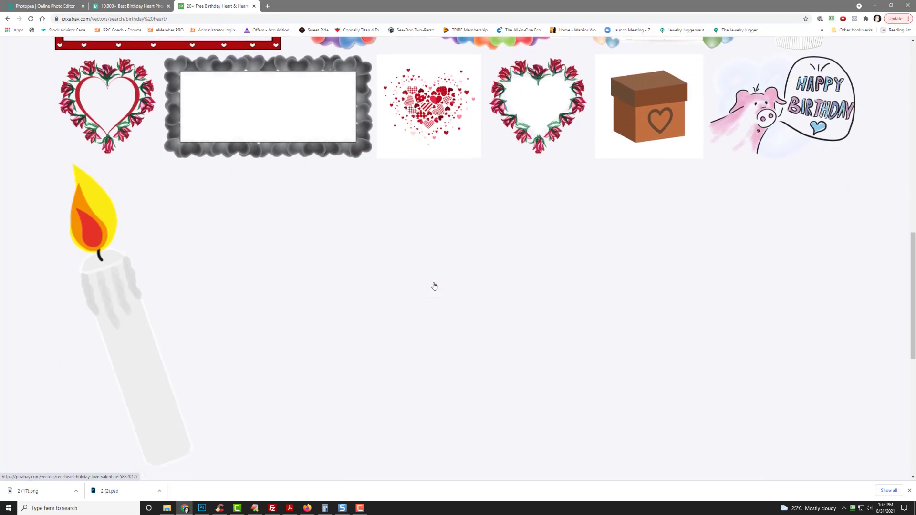
{"action": "scroll", "coordinate": [434, 286], "scroll_direction": "up", "scroll_amount": 10}
{"action": "scroll", "coordinate": [434, 286], "scroll_direction": "up", "scroll_amount": 9}
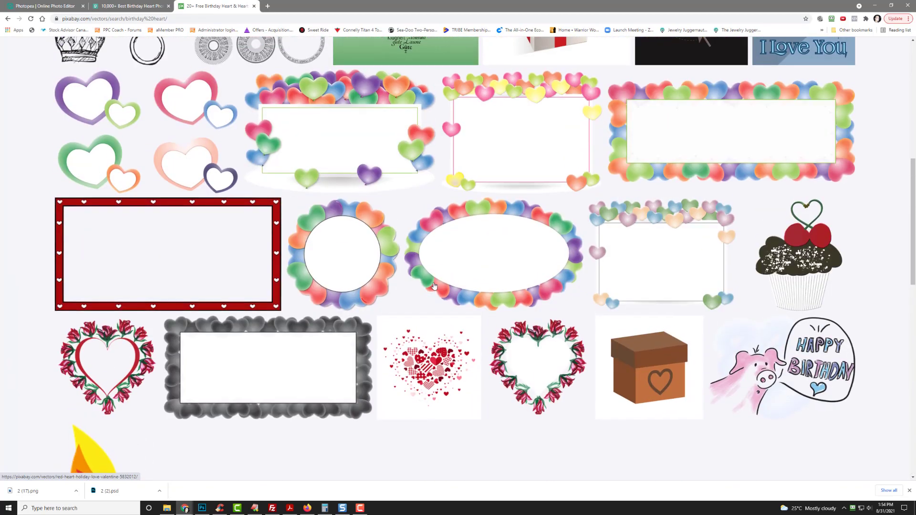
{"action": "scroll", "coordinate": [434, 286], "scroll_direction": "up", "scroll_amount": 4}
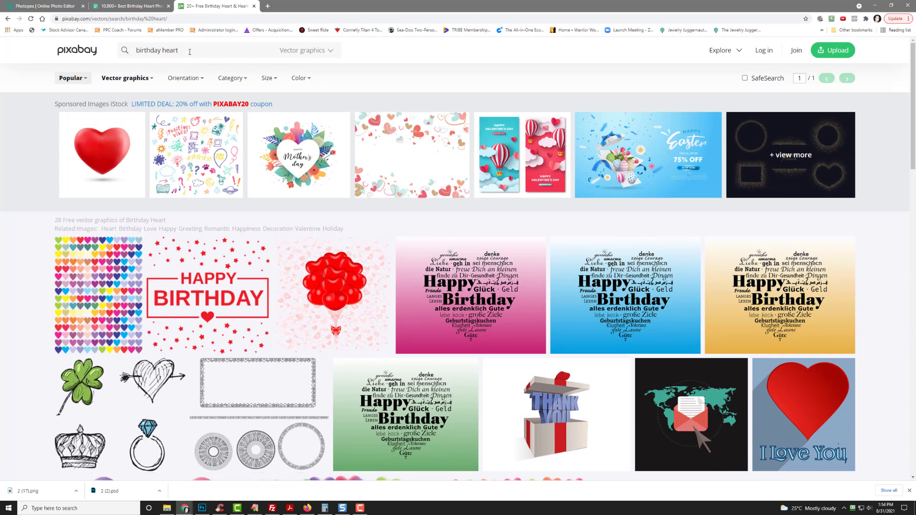
Search Pixabay for "birthday", restrict the results to vector graphics, and look through them for replacement artwork
{"action": "key", "text": "Return"}
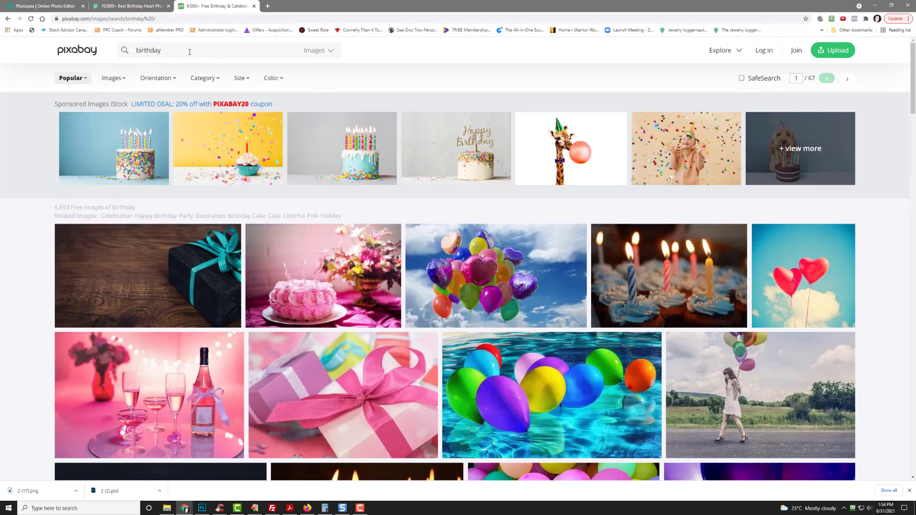
{"action": "mouse_move", "coordinate": [114, 78]}
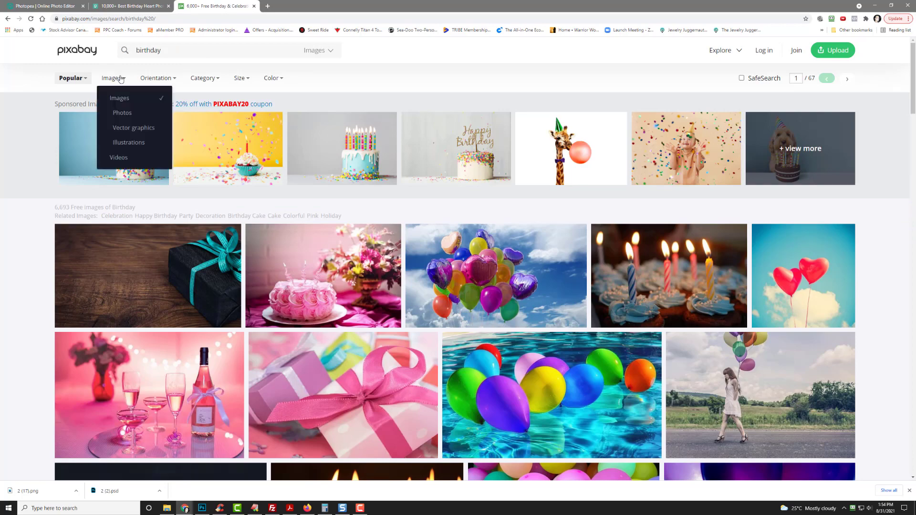
{"action": "left_click", "coordinate": [143, 127]}
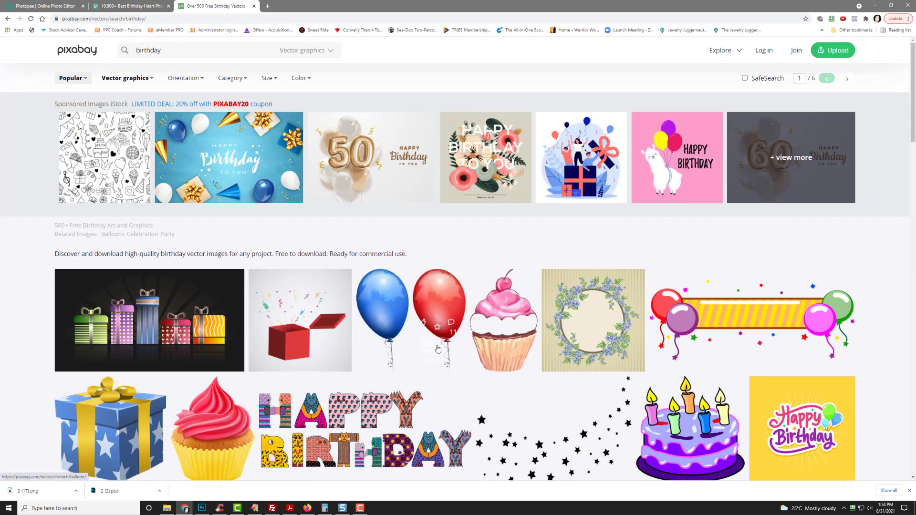
{"action": "scroll", "coordinate": [481, 348], "scroll_direction": "down", "scroll_amount": 4}
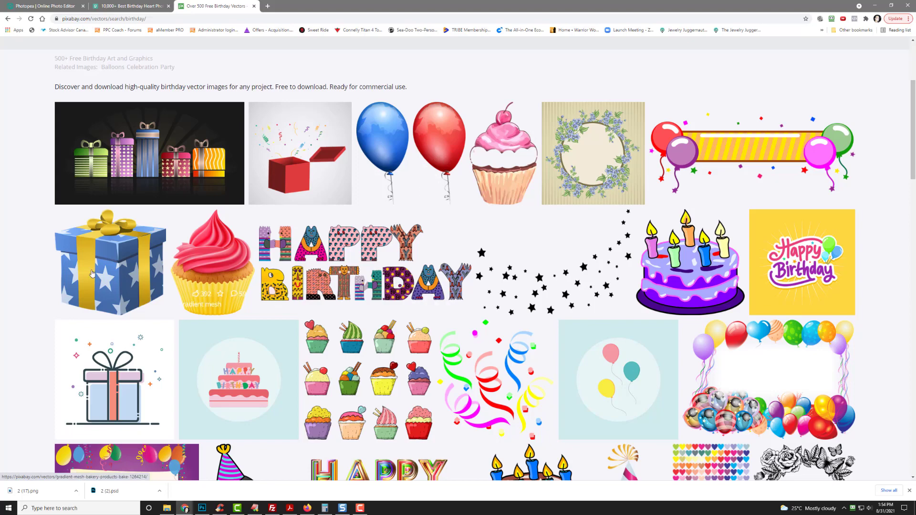
{"action": "scroll", "coordinate": [403, 278], "scroll_direction": "down", "scroll_amount": 3}
{"action": "scroll", "coordinate": [531, 239], "scroll_direction": "down", "scroll_amount": 2}
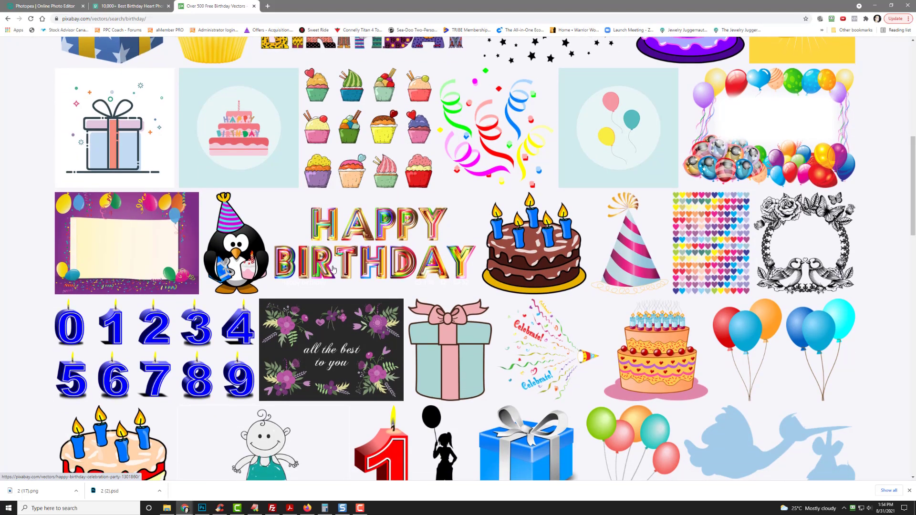
{"action": "scroll", "coordinate": [333, 270], "scroll_direction": "down", "scroll_amount": 5}
{"action": "scroll", "coordinate": [333, 270], "scroll_direction": "down", "scroll_amount": 2}
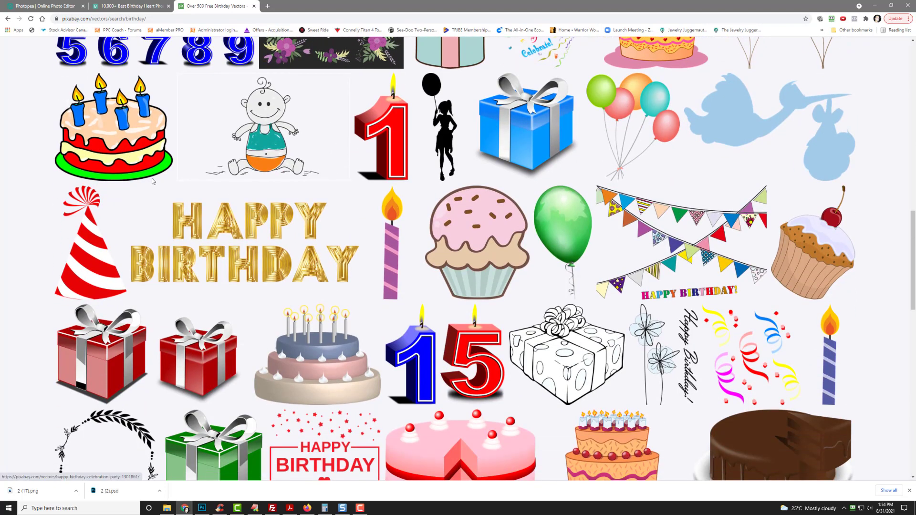
Find the red, blue and green balloon bunch among the birthday vectors and download it as the 569×640 PNG
{"action": "scroll", "coordinate": [276, 212], "scroll_direction": "down", "scroll_amount": 7}
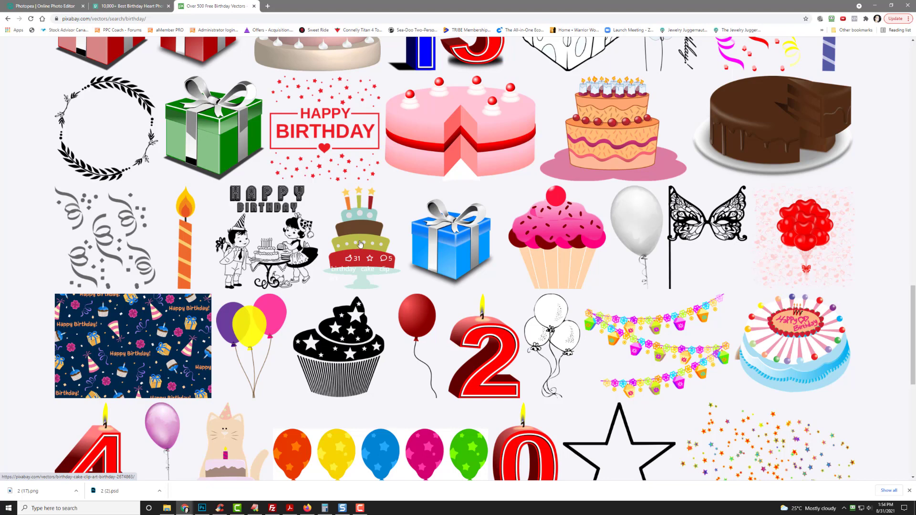
{"action": "scroll", "coordinate": [360, 244], "scroll_direction": "down", "scroll_amount": 7}
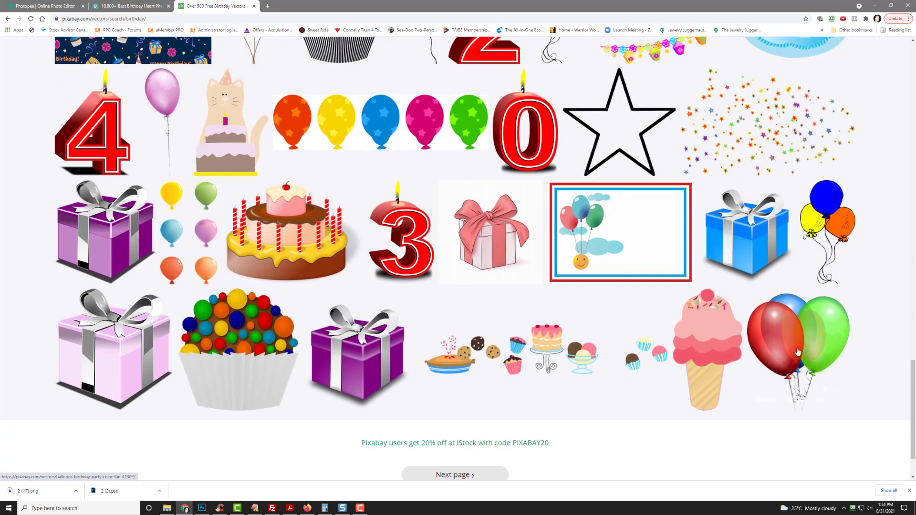
{"action": "left_click", "coordinate": [798, 352]}
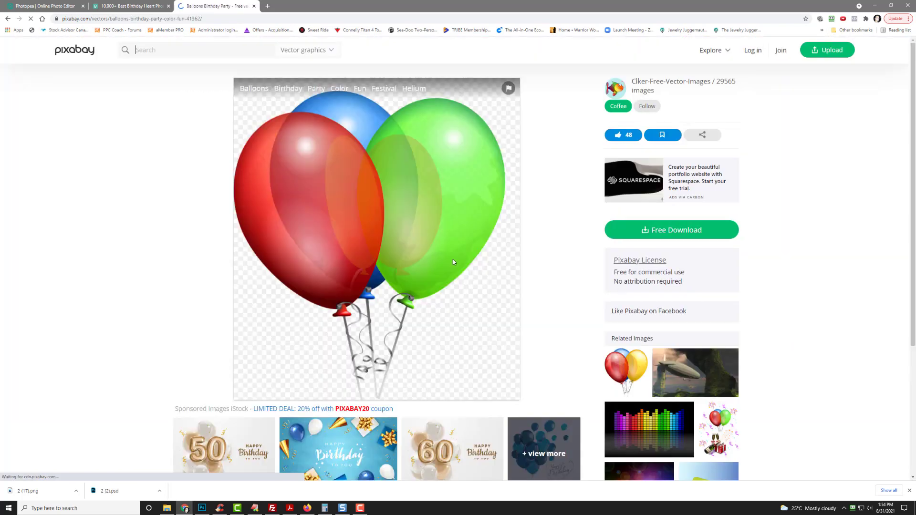
{"action": "left_click", "coordinate": [677, 233]}
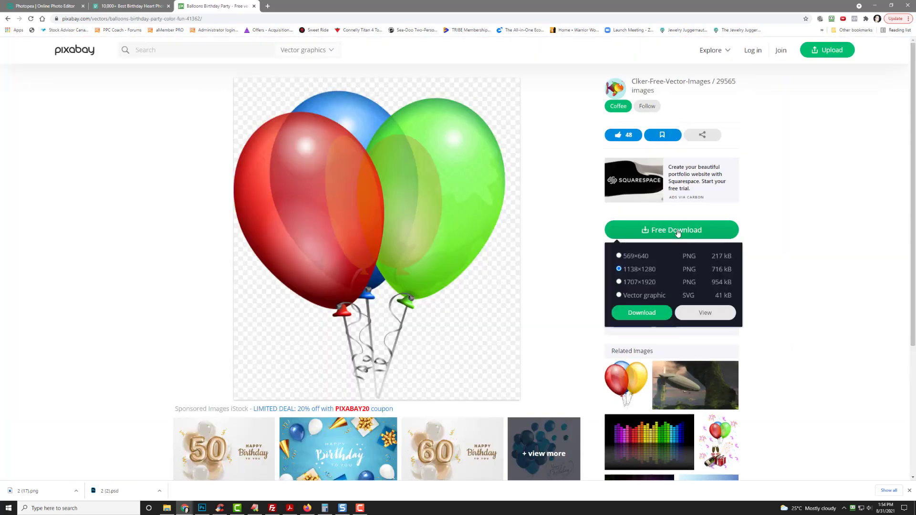
{"action": "left_click", "coordinate": [619, 256]}
{"action": "left_click", "coordinate": [642, 312]}
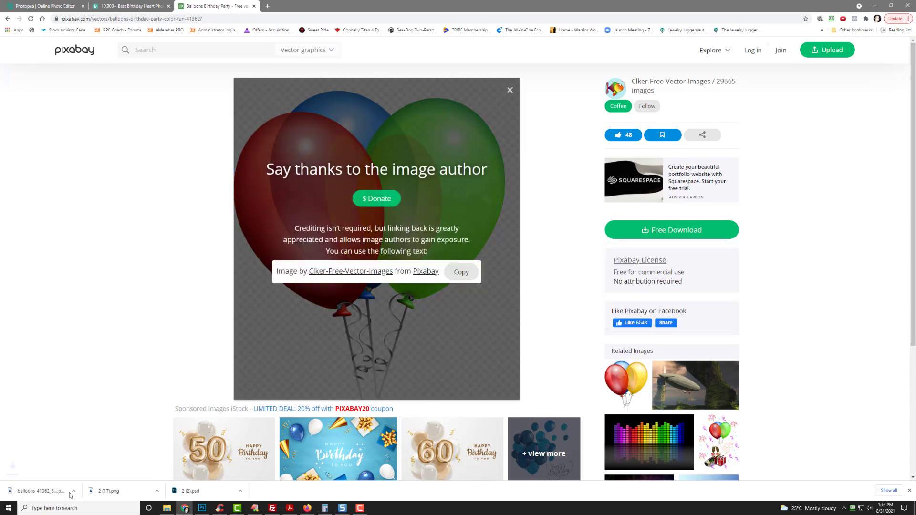
Switch to Photopea and place the downloaded balloons PNG from its folder into 2.psd, beside the birthday text
{"action": "left_click", "coordinate": [77, 494]}
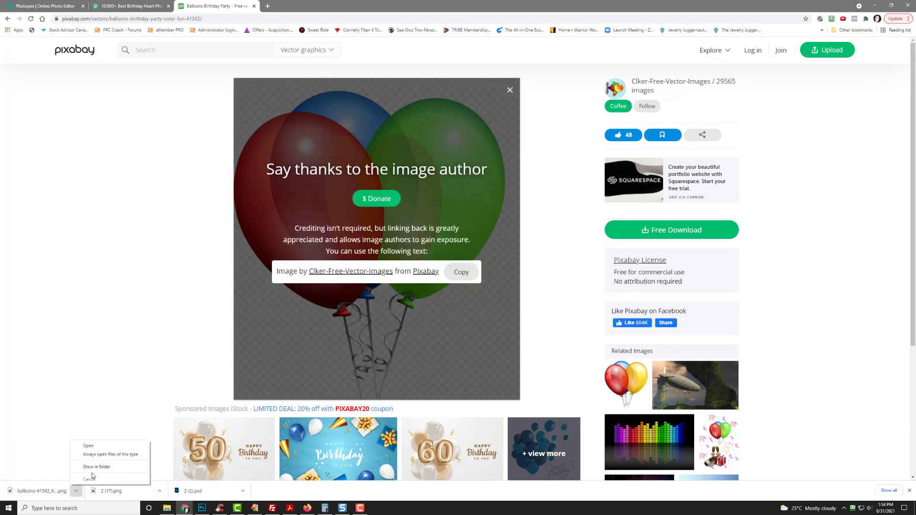
{"action": "left_click", "coordinate": [100, 470]}
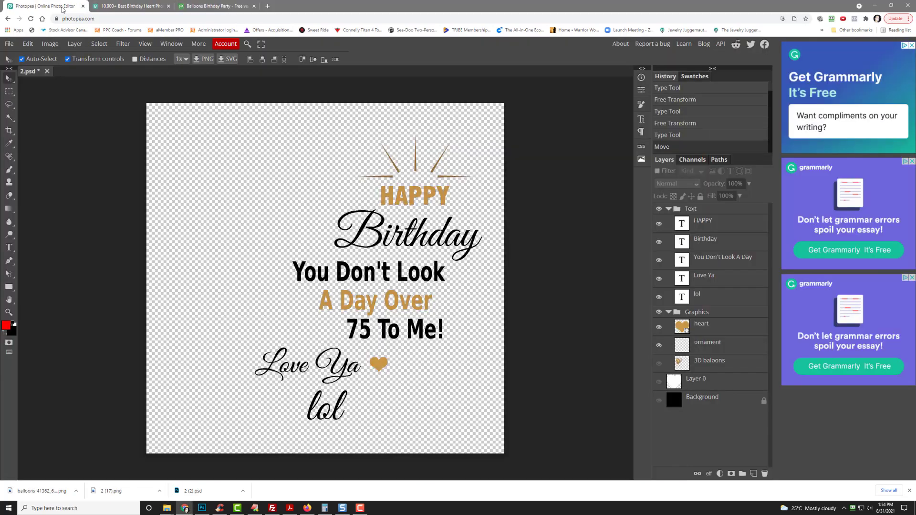
{"action": "left_click", "coordinate": [46, 5]}
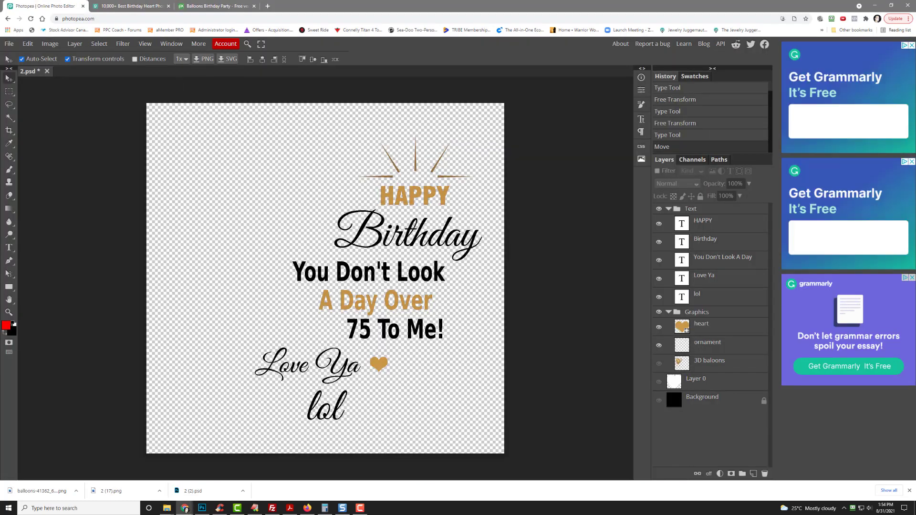
{"action": "left_click_drag", "start_coordinate": [915, 186], "coordinate": [221, 218]}
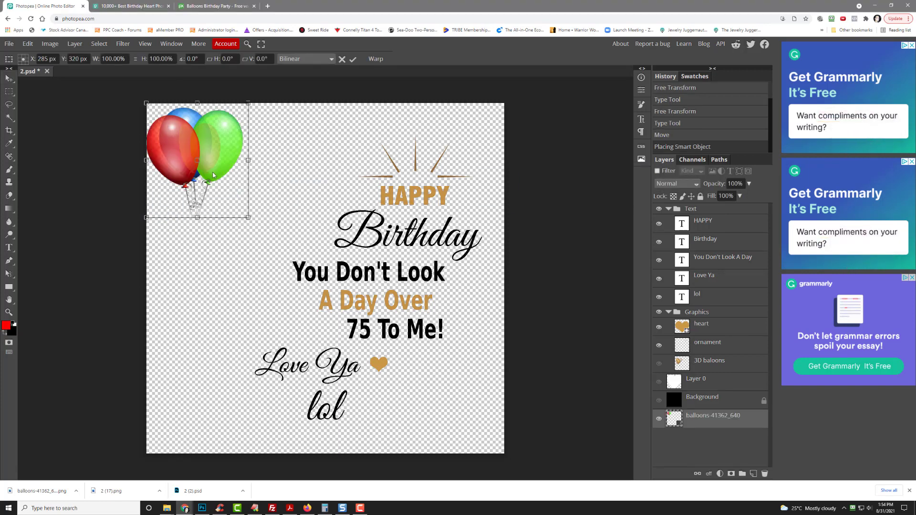
{"action": "left_click_drag", "start_coordinate": [211, 185], "coordinate": [264, 267]}
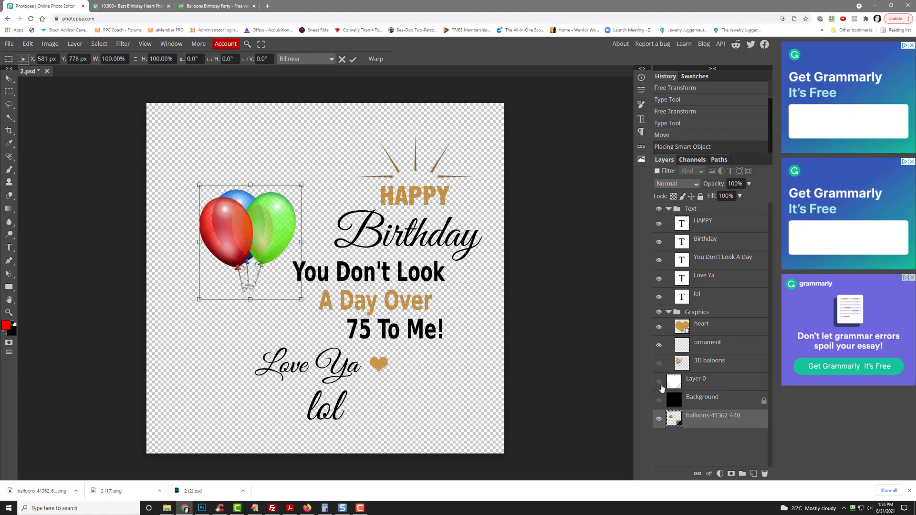
Show the white heart on Layer 0 and bring the balloons layer directly above it, in the heart's upper-left lobe
{"action": "key", "text": "Return"}
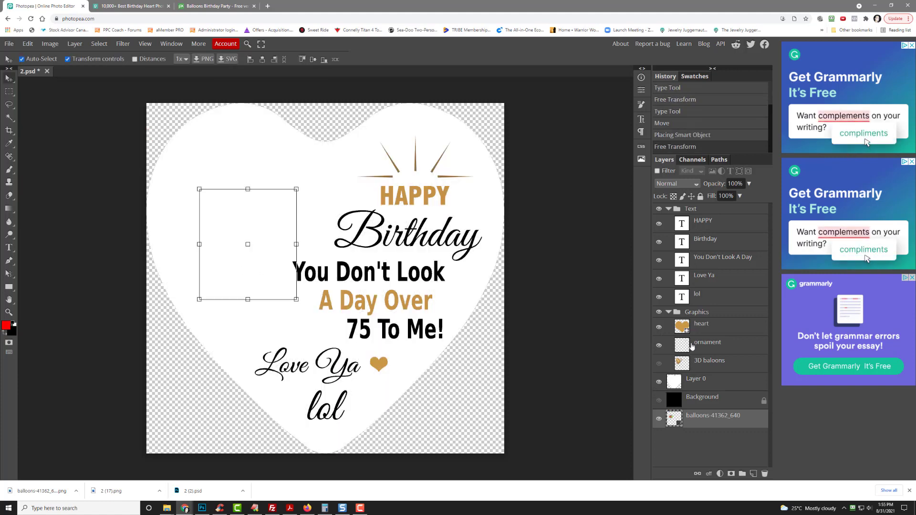
{"action": "left_click_drag", "start_coordinate": [699, 419], "coordinate": [702, 376]}
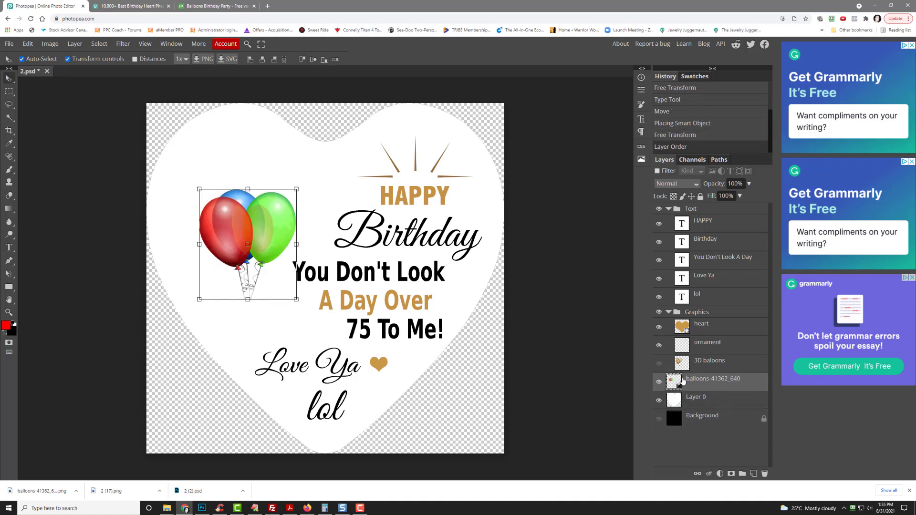
{"action": "left_click_drag", "start_coordinate": [236, 221], "coordinate": [211, 193]}
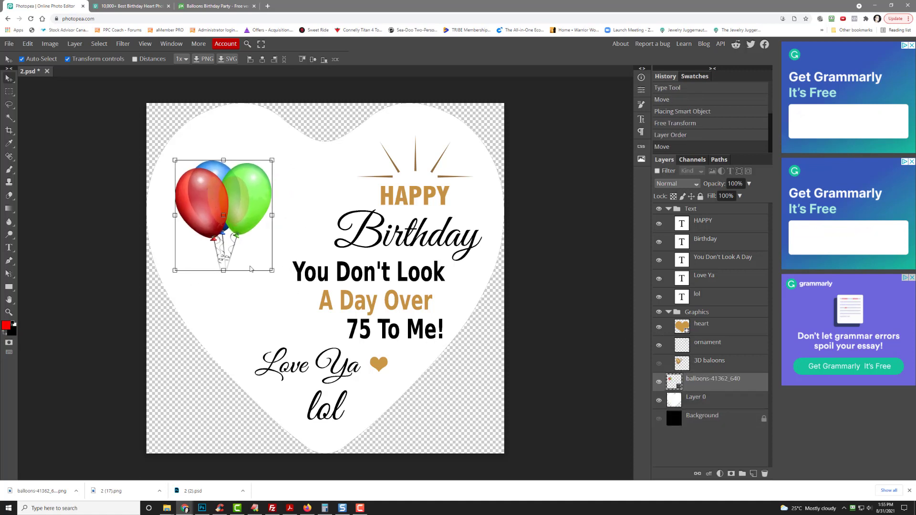
{"action": "left_click_drag", "start_coordinate": [254, 248], "coordinate": [243, 231]}
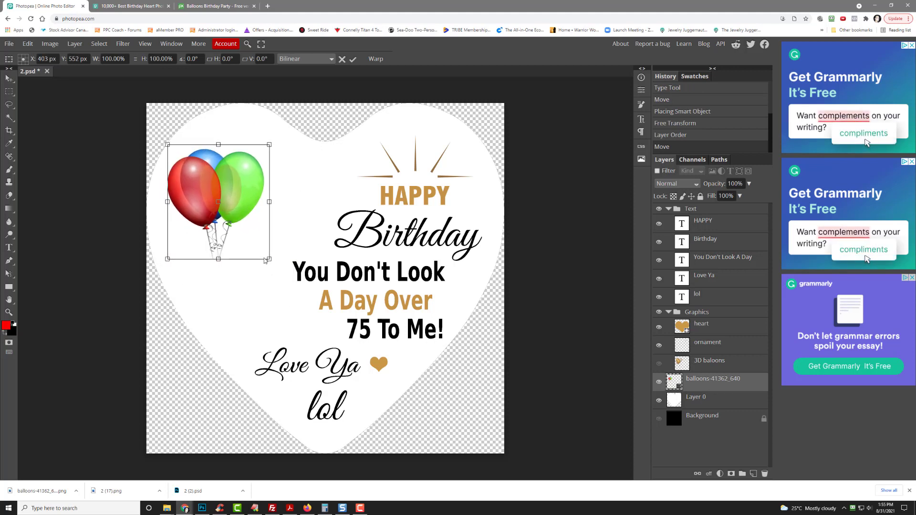
Enlarge the balloons to about 183% width and 150% height, tilted about -13.7°, filling the heart's upper-left lobe
{"action": "left_click_drag", "start_coordinate": [270, 260], "coordinate": [398, 368]}
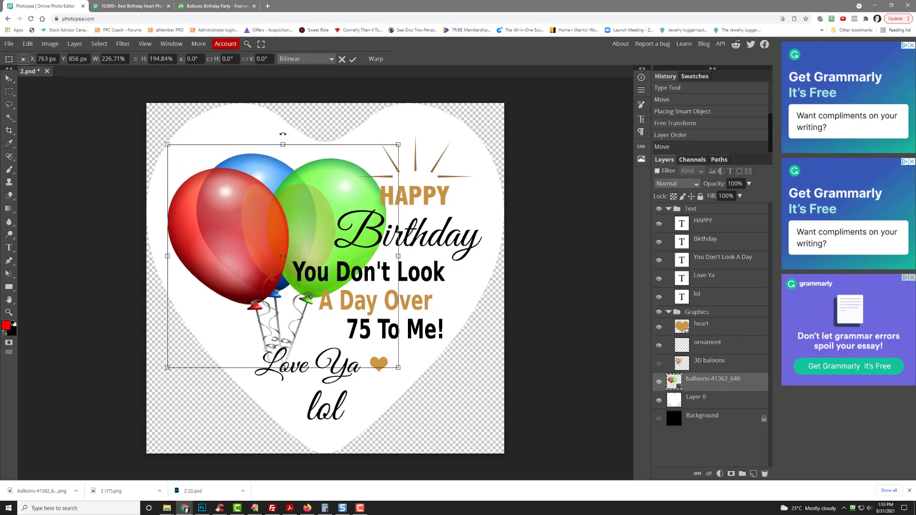
{"action": "left_click_drag", "start_coordinate": [283, 134], "coordinate": [253, 134]}
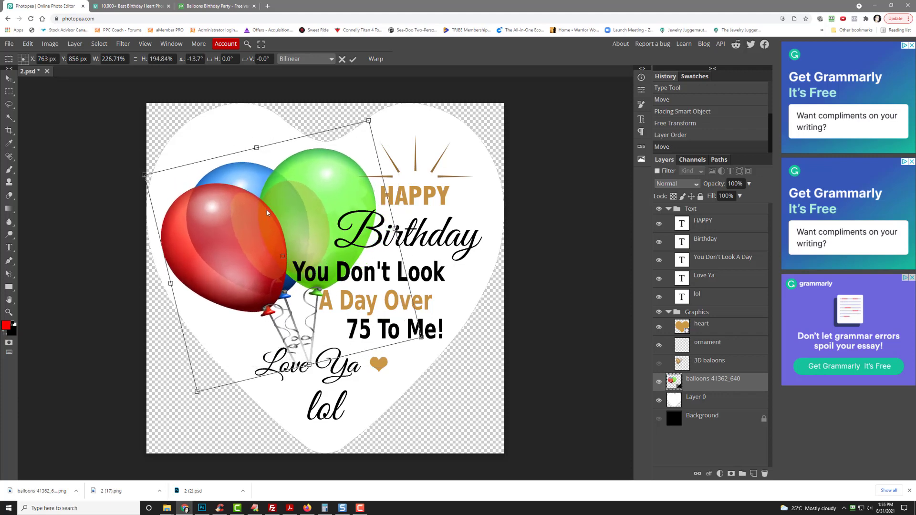
{"action": "left_click_drag", "start_coordinate": [266, 211], "coordinate": [260, 207]}
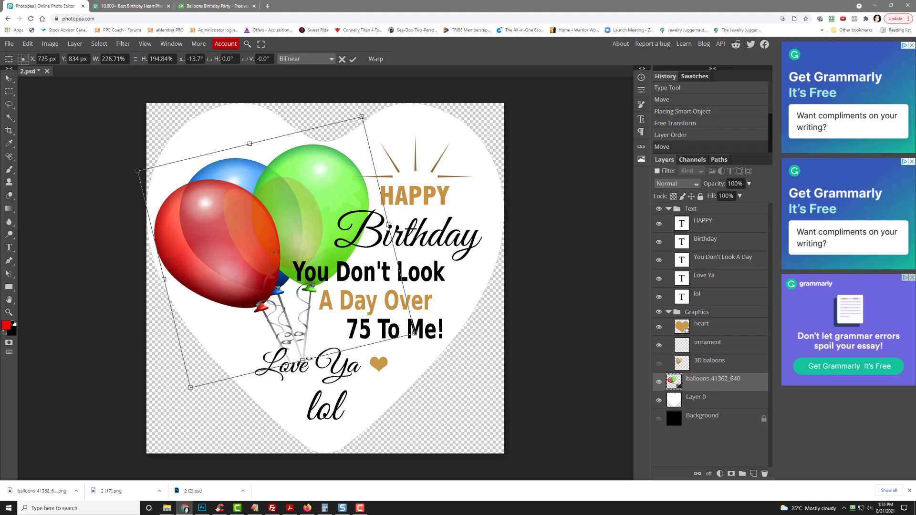
{"action": "left_click_drag", "start_coordinate": [265, 276], "coordinate": [277, 284]}
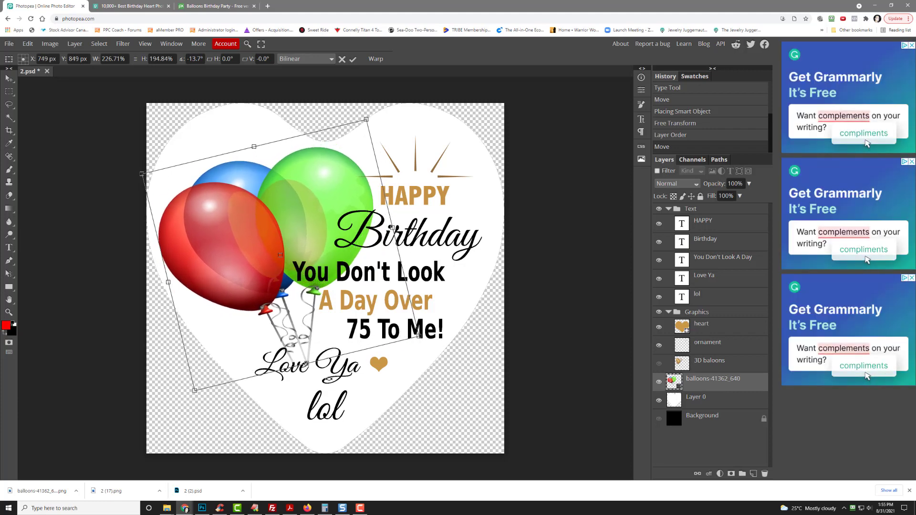
{"action": "left_click_drag", "start_coordinate": [305, 363], "coordinate": [313, 391]}
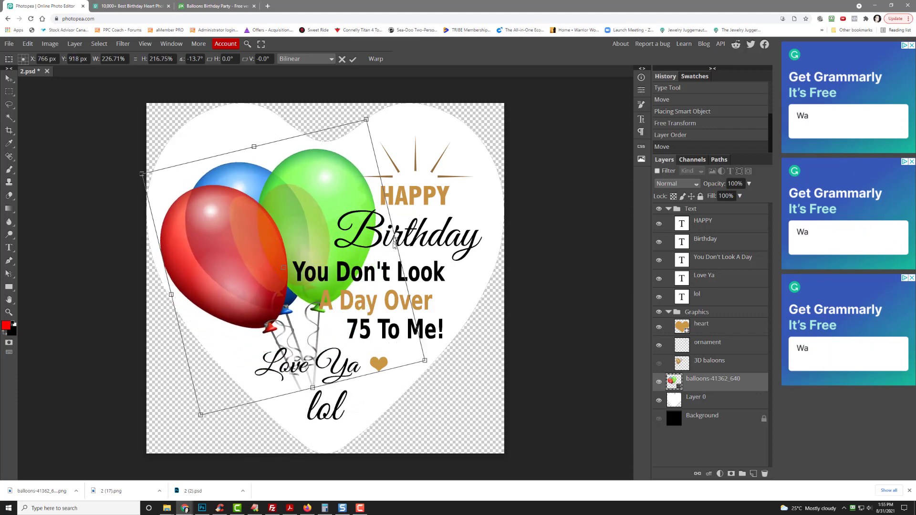
{"action": "left_click_drag", "start_coordinate": [396, 239], "coordinate": [352, 250]}
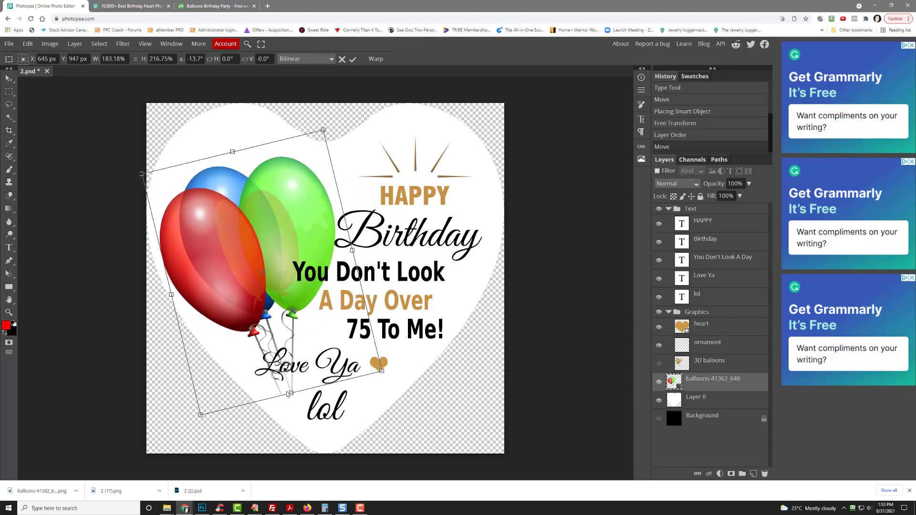
{"action": "left_click_drag", "start_coordinate": [291, 393], "coordinate": [273, 319]}
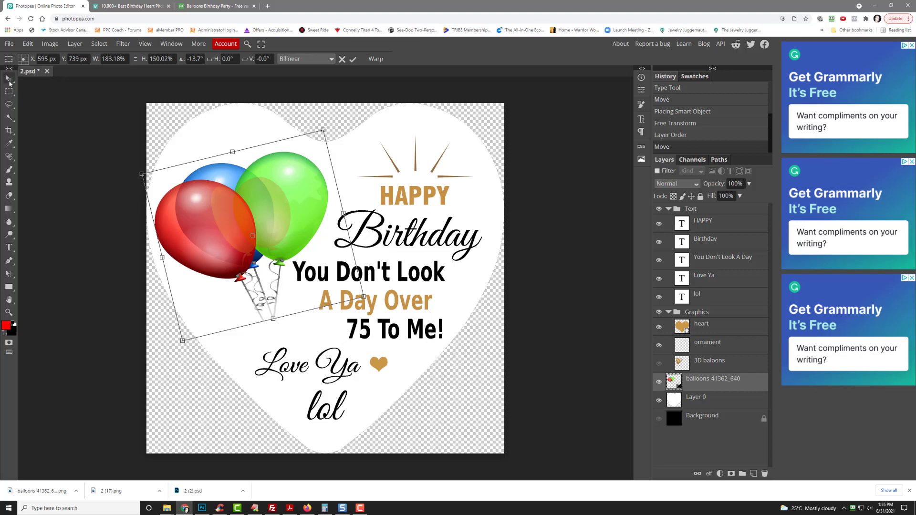
{"action": "left_click", "coordinate": [9, 79]}
Select the HAPPY text and set the foreground colour to light green 87f956, sampled from the green balloon
{"action": "left_click", "coordinate": [407, 200]}
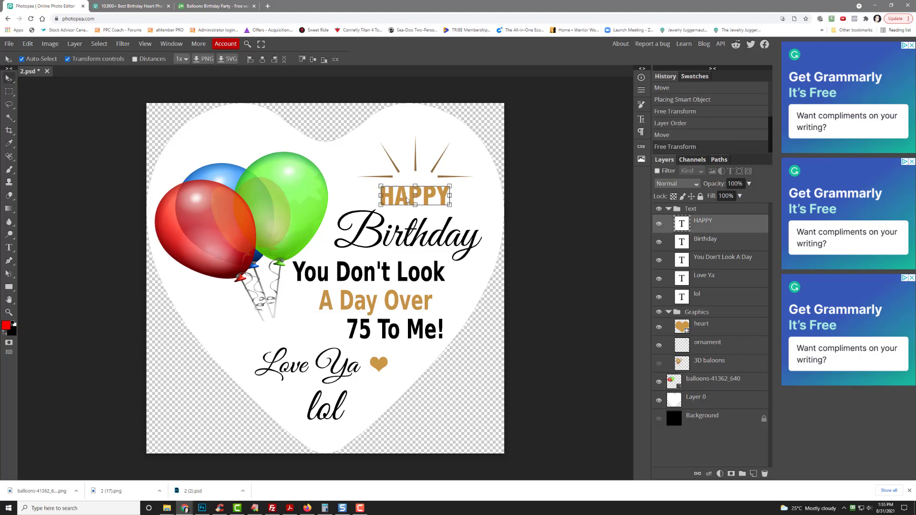
{"action": "left_click", "coordinate": [6, 326]}
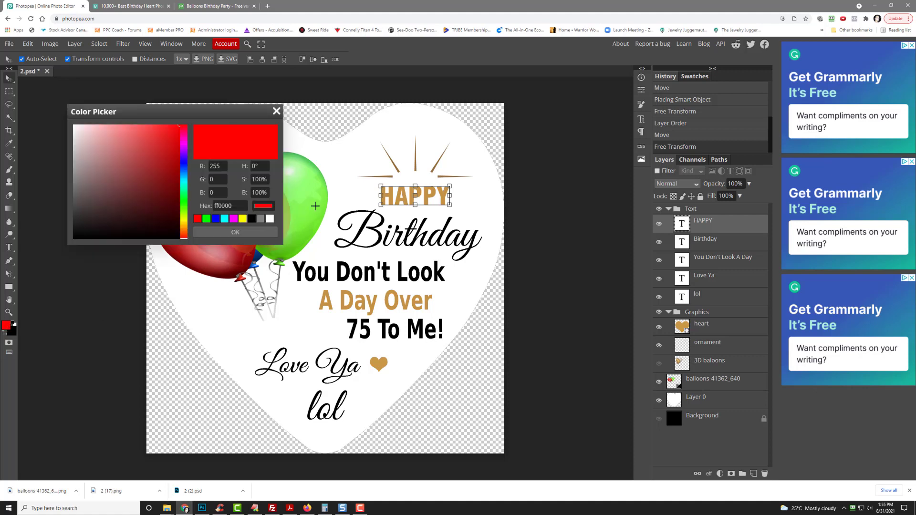
{"action": "left_click_drag", "start_coordinate": [231, 113], "coordinate": [580, 104]}
{"action": "left_click", "coordinate": [298, 206]}
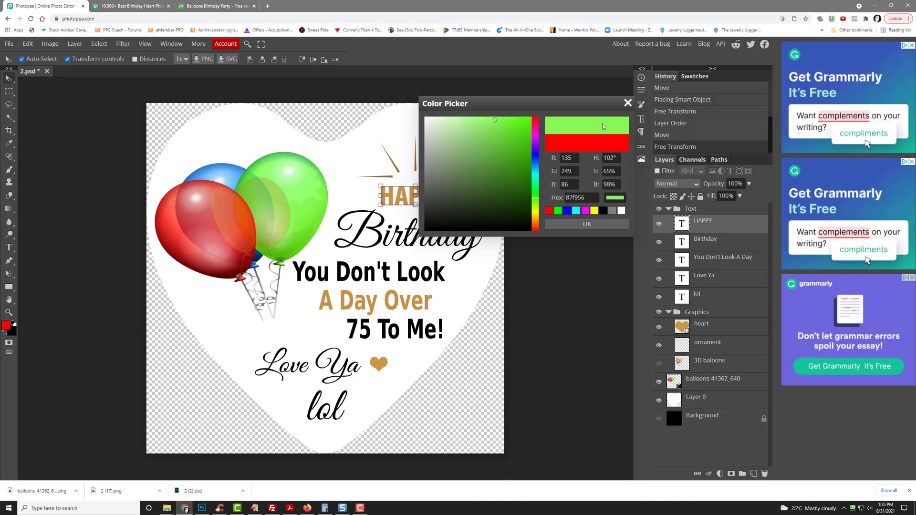
{"action": "left_click", "coordinate": [586, 225]}
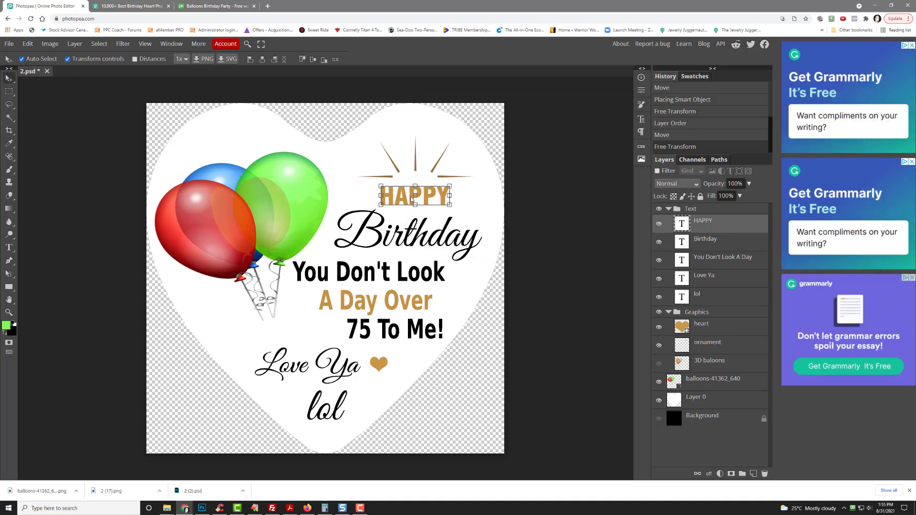
Change the HAPPY text colour to dark red 880a0a sampled from the red balloon, and copy its hex code
{"action": "left_click", "coordinate": [10, 248]}
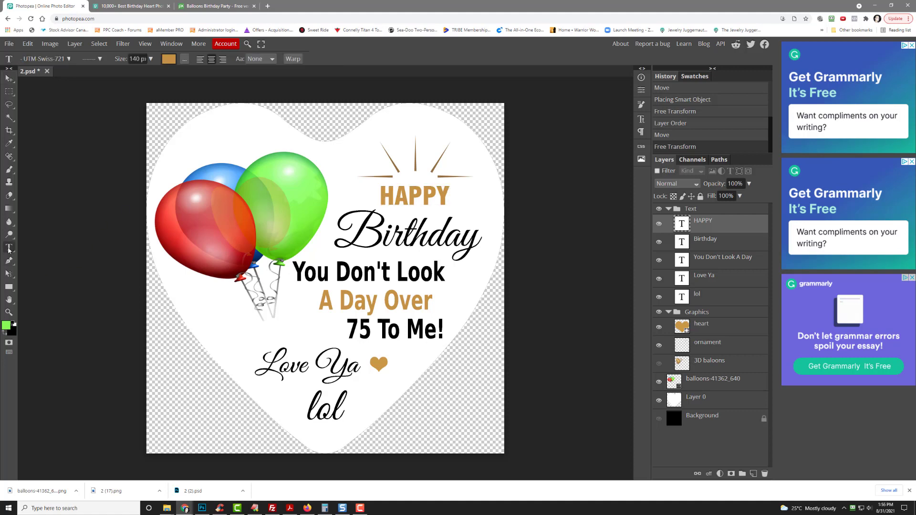
{"action": "left_click", "coordinate": [174, 59]}
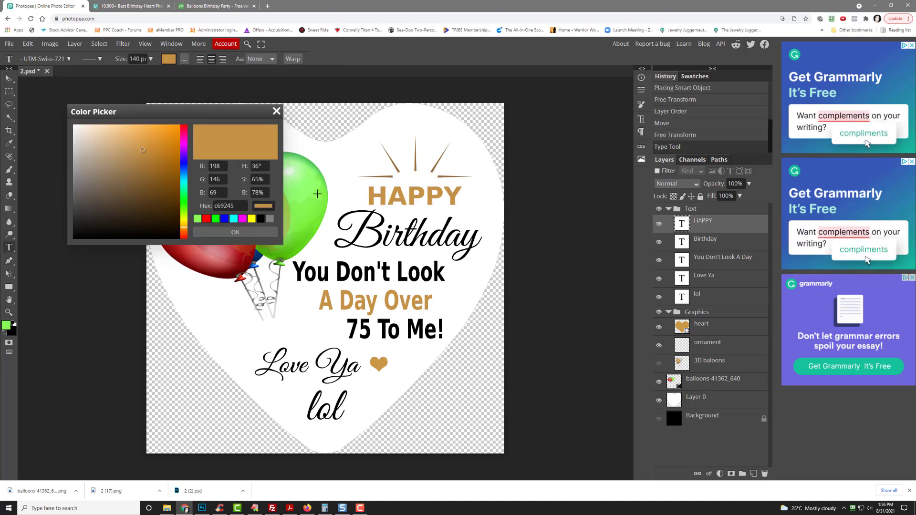
{"action": "left_click", "coordinate": [211, 262]}
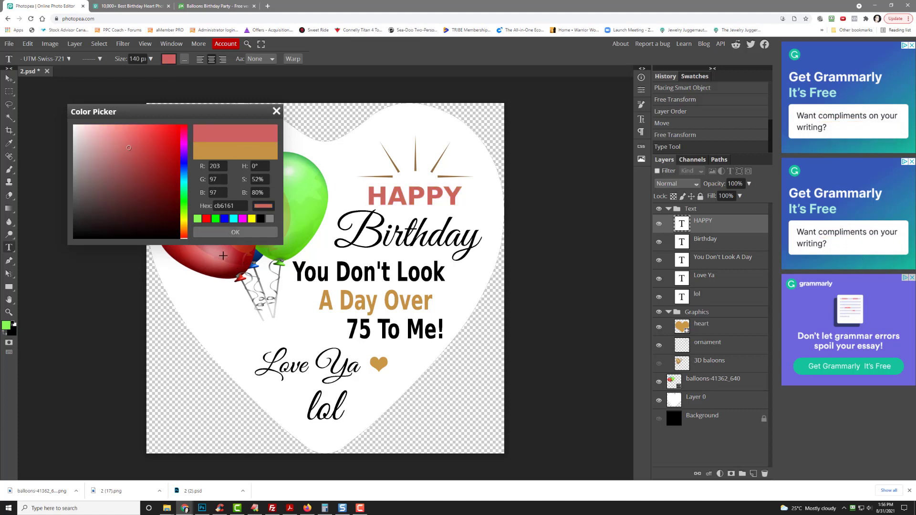
{"action": "left_click", "coordinate": [178, 258]}
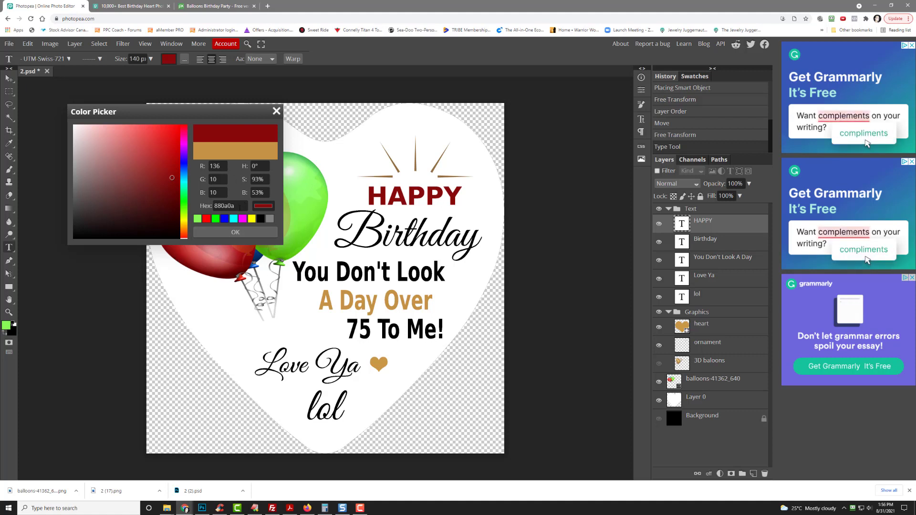
{"action": "right_click", "coordinate": [219, 206]}
{"action": "left_click", "coordinate": [235, 231]}
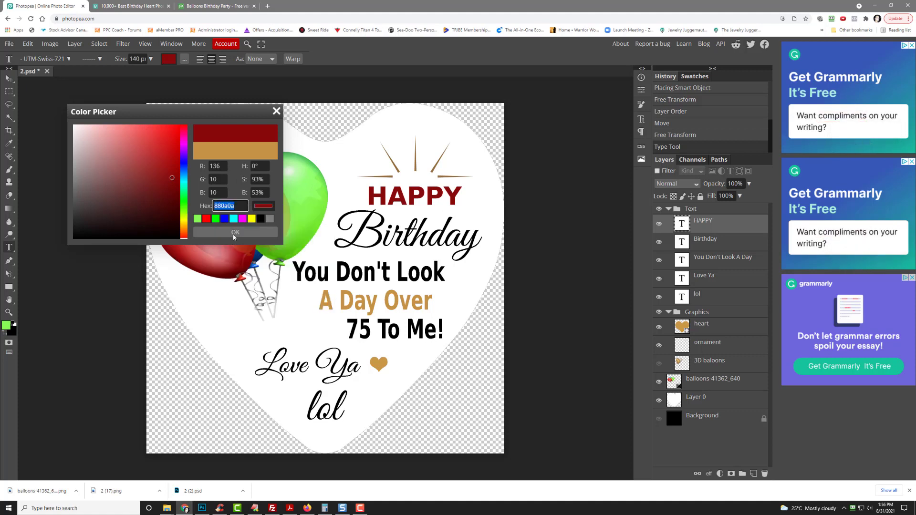
{"action": "left_click", "coordinate": [235, 233]}
Recolour the "A Day Over" line with the copied dark red hex code 880a0a
{"action": "left_click", "coordinate": [363, 306]}
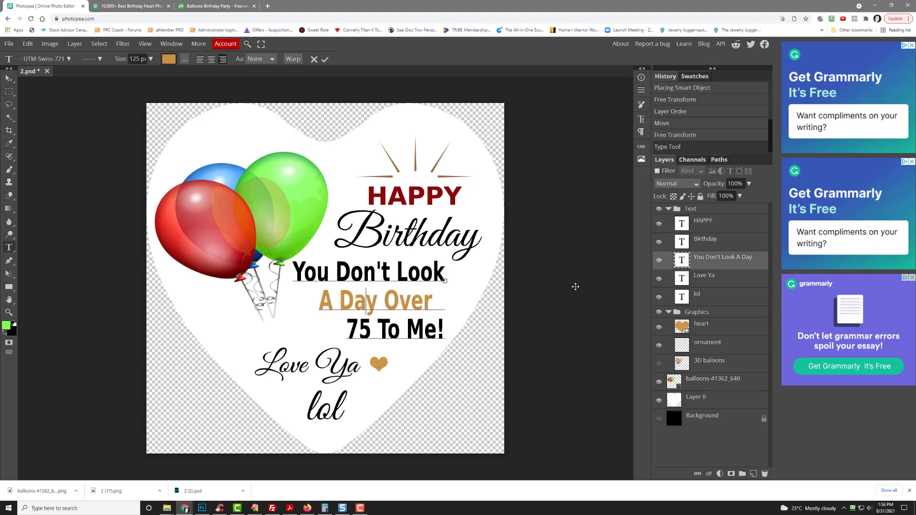
{"action": "left_click_drag", "start_coordinate": [338, 304], "coordinate": [432, 306]}
{"action": "left_click", "coordinate": [169, 59]}
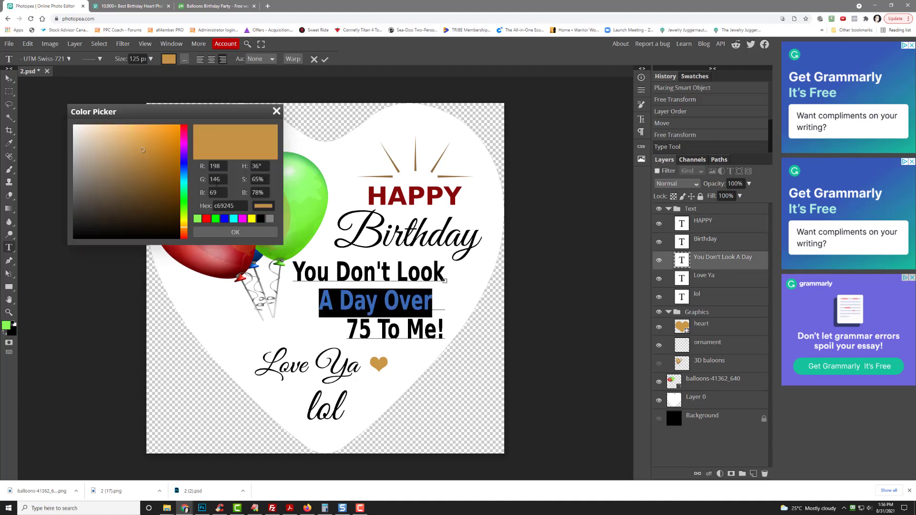
{"action": "right_click", "coordinate": [223, 206]}
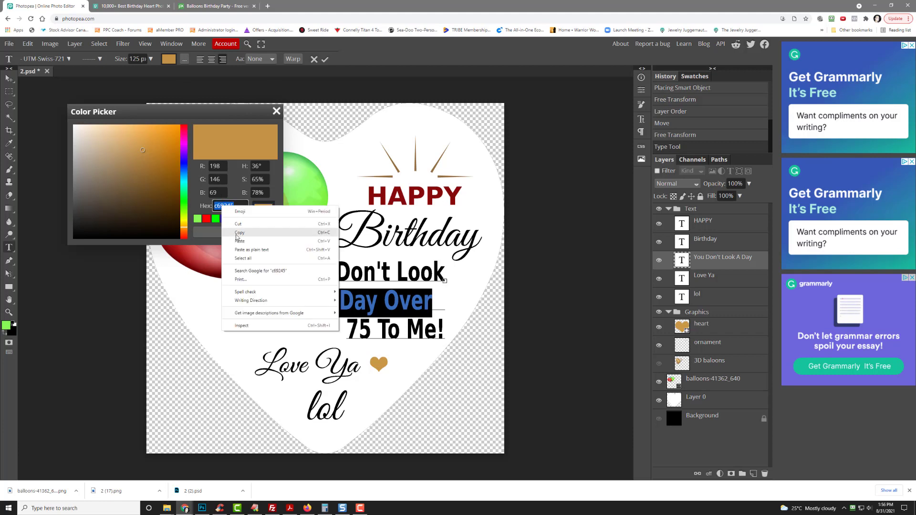
{"action": "left_click", "coordinate": [238, 239]}
{"action": "left_click", "coordinate": [227, 233]}
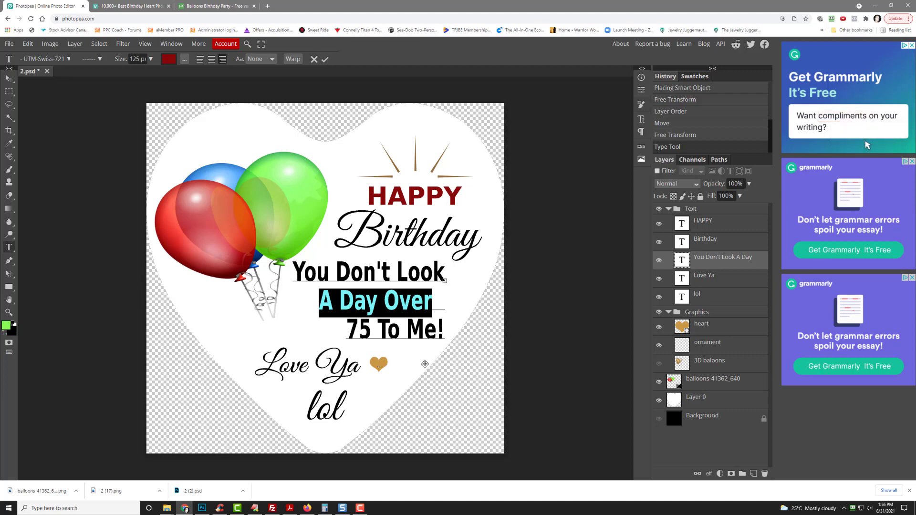
{"action": "left_click_drag", "start_coordinate": [401, 356], "coordinate": [402, 356]}
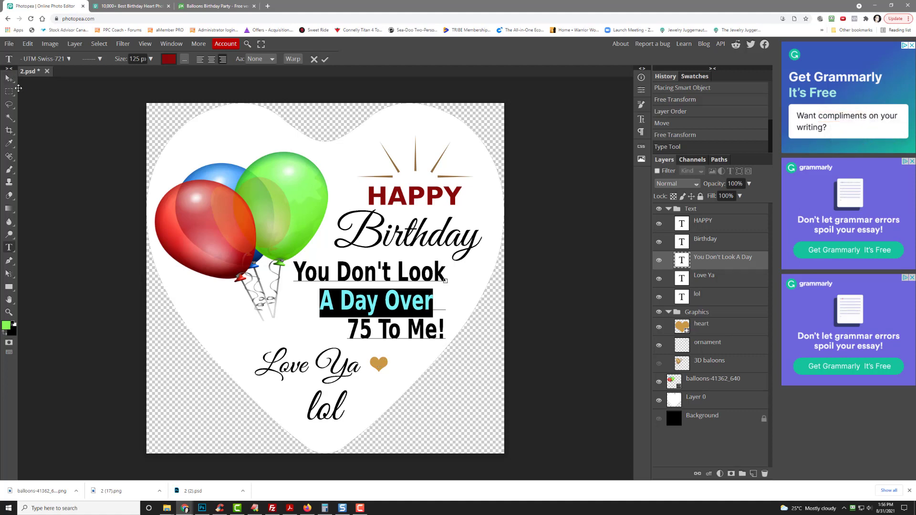
Add a Color Overlay effect to the small gold heart beside "Love Ya"
{"action": "left_click", "coordinate": [11, 79]}
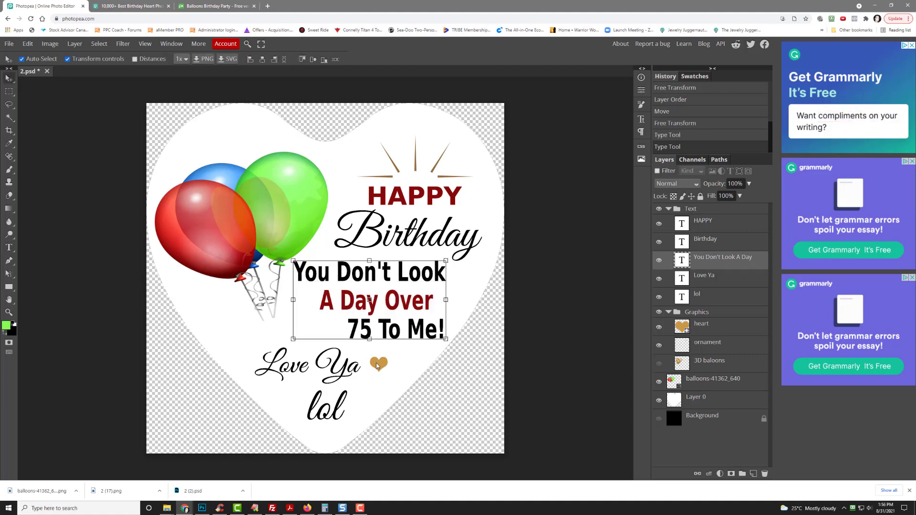
{"action": "left_click", "coordinate": [376, 363]}
{"action": "right_click", "coordinate": [705, 325]}
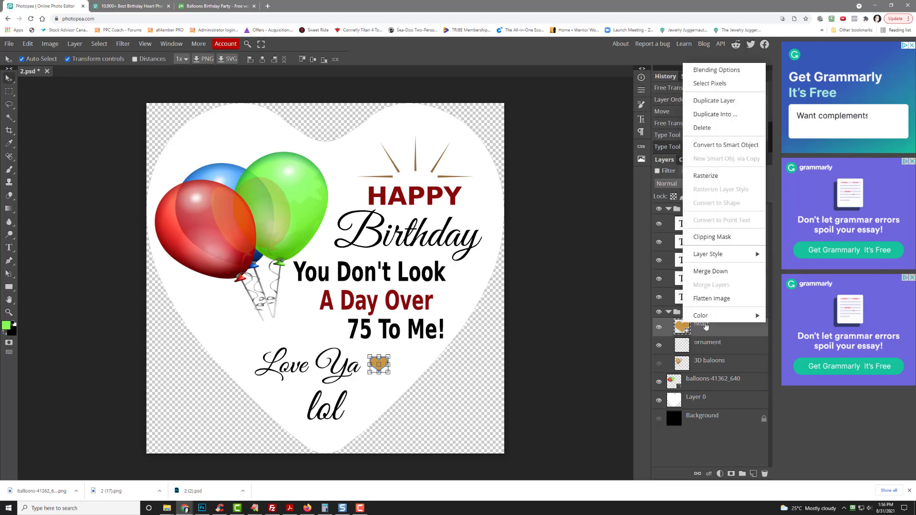
{"action": "left_click", "coordinate": [726, 72]}
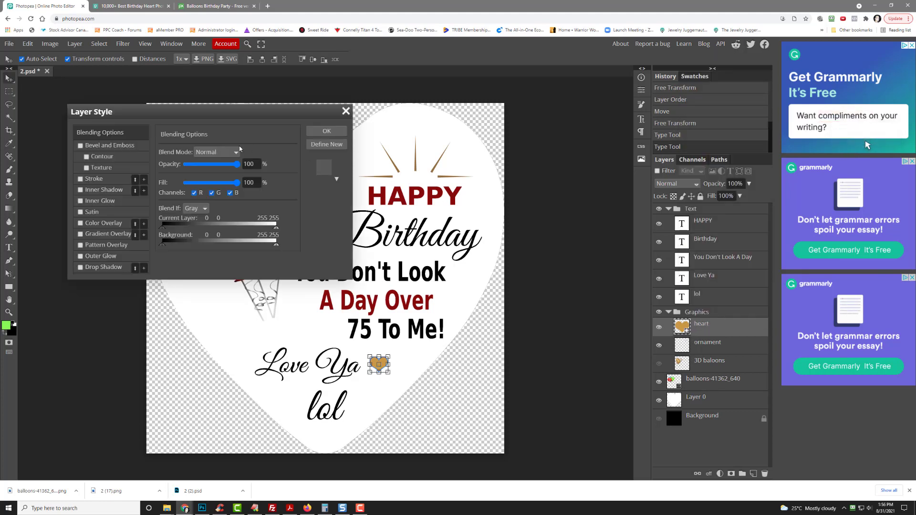
{"action": "left_click", "coordinate": [101, 223]}
Set the small heart's overlay colour to the copied dark red 880a0a and apply the layer style
{"action": "left_click", "coordinate": [274, 165]}
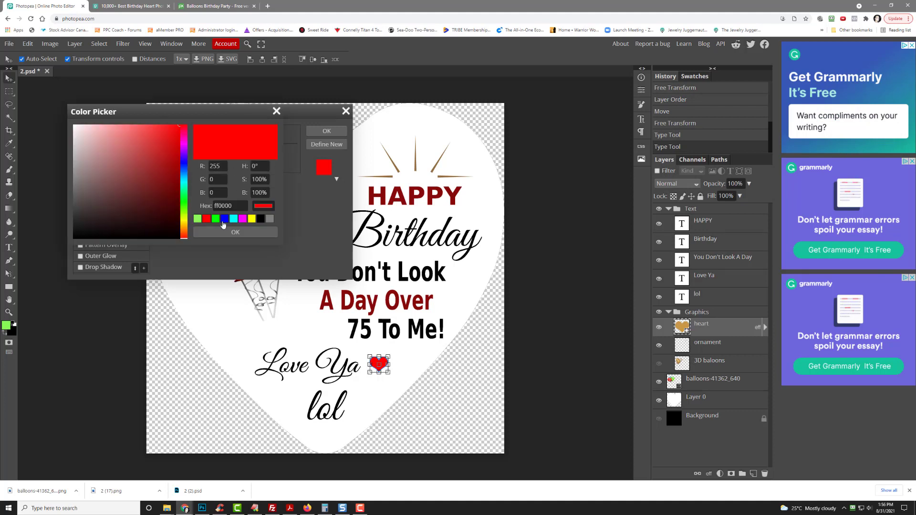
{"action": "left_click", "coordinate": [234, 205]}
{"action": "right_click", "coordinate": [224, 203]}
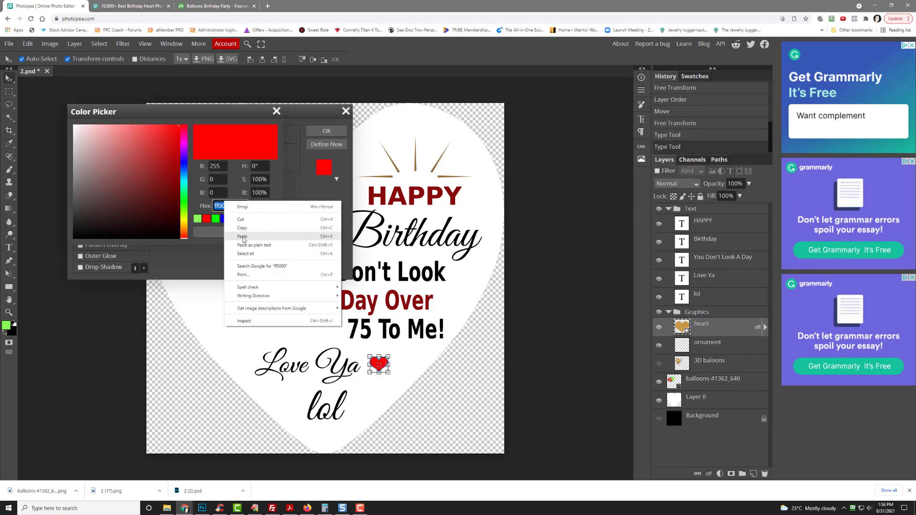
{"action": "left_click", "coordinate": [239, 255]}
{"action": "left_click", "coordinate": [327, 131]}
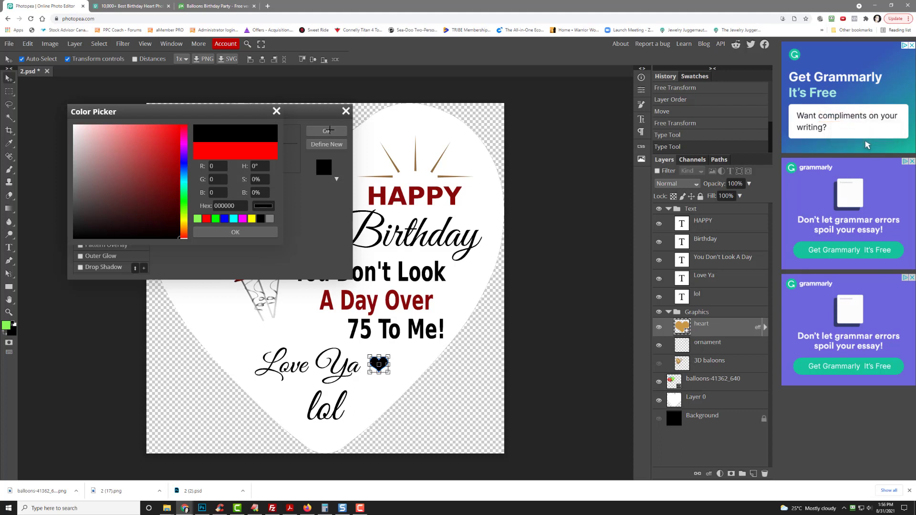
{"action": "left_click", "coordinate": [229, 205]}
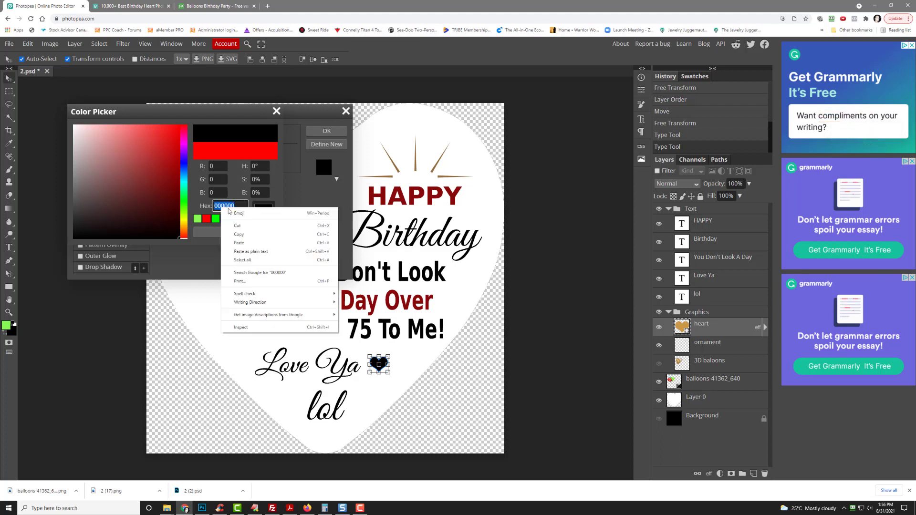
{"action": "right_click", "coordinate": [221, 206]}
{"action": "left_click", "coordinate": [239, 243]}
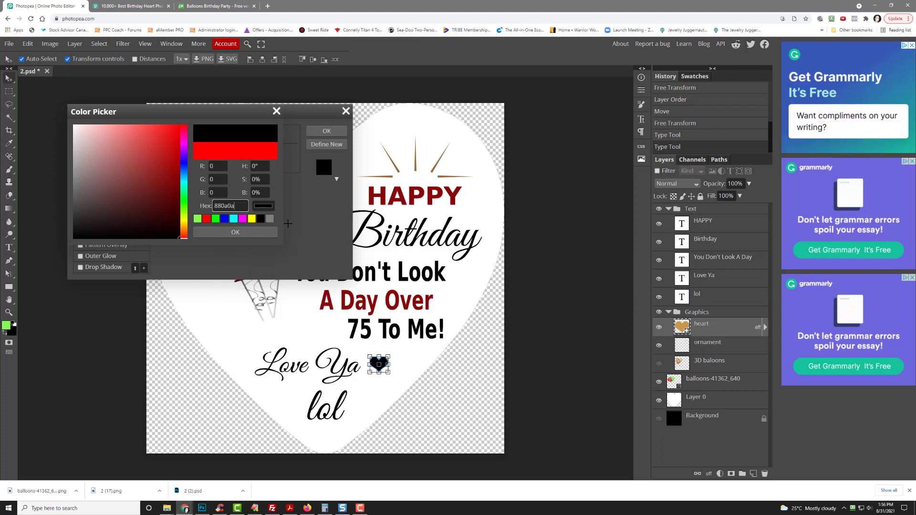
{"action": "left_click", "coordinate": [247, 230]}
{"action": "left_click", "coordinate": [327, 130]}
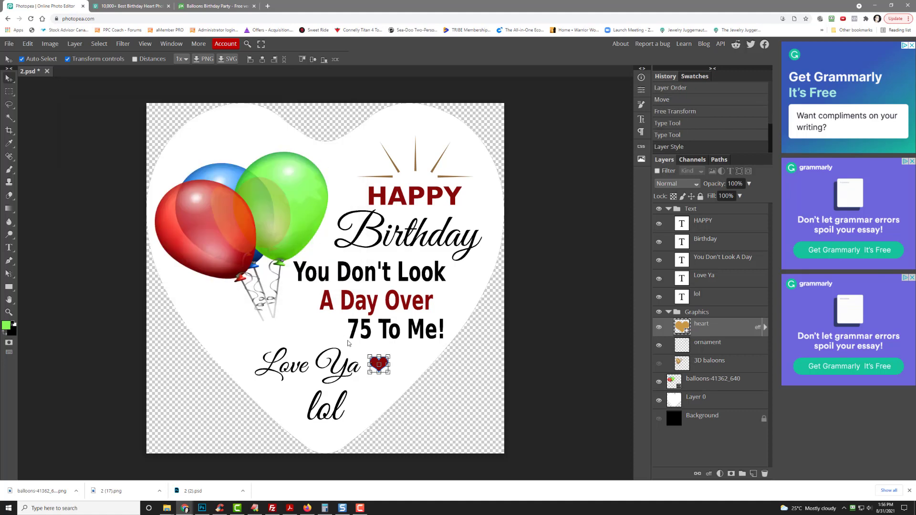
{"action": "left_click", "coordinate": [473, 362]}
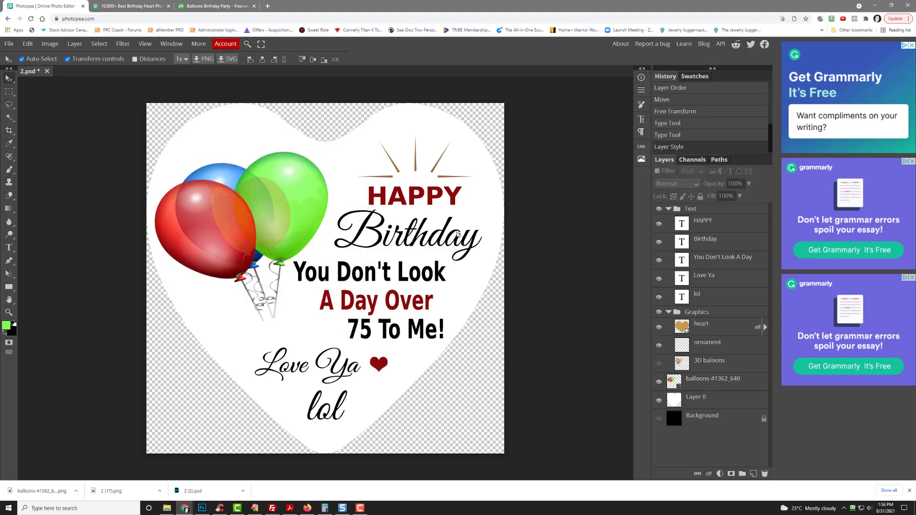
Apply a dark red 880a0a Color Overlay to the ornament layer with the rays above HAPPY
{"action": "left_click", "coordinate": [419, 161]}
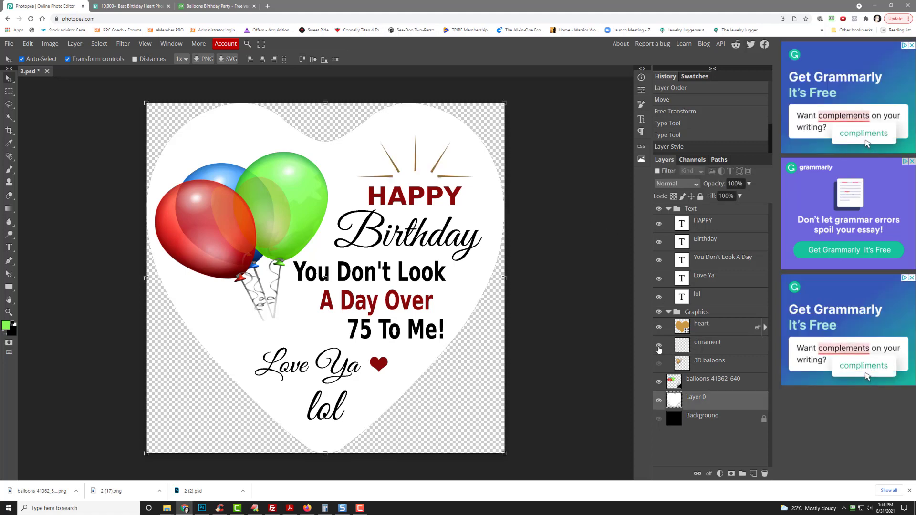
{"action": "left_click", "coordinate": [705, 341]}
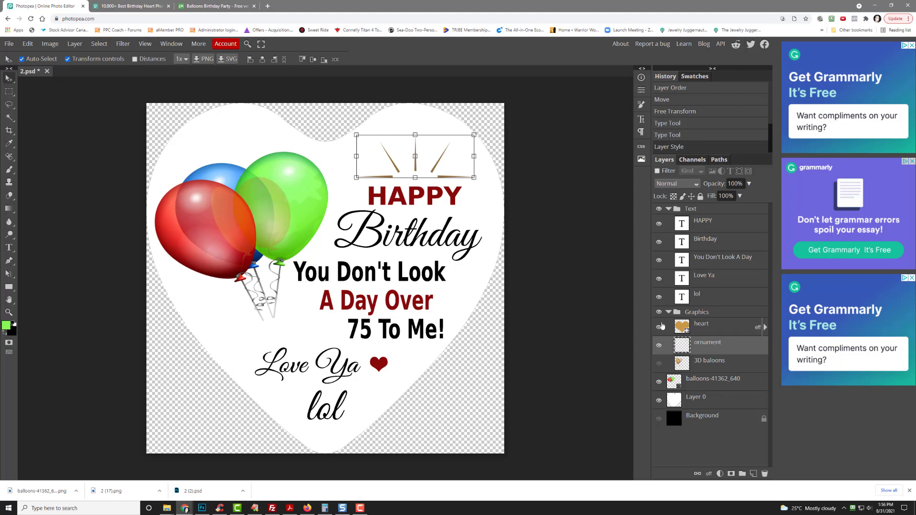
{"action": "right_click", "coordinate": [702, 350]}
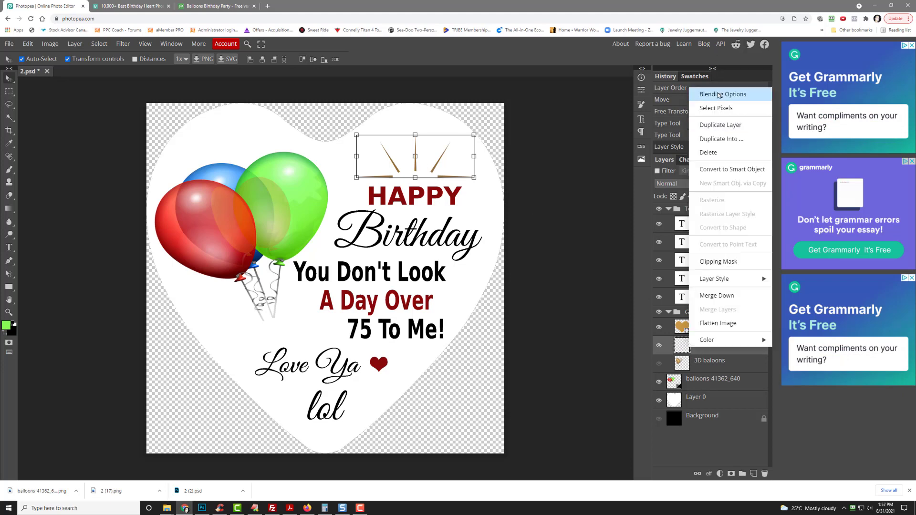
{"action": "left_click", "coordinate": [719, 95]}
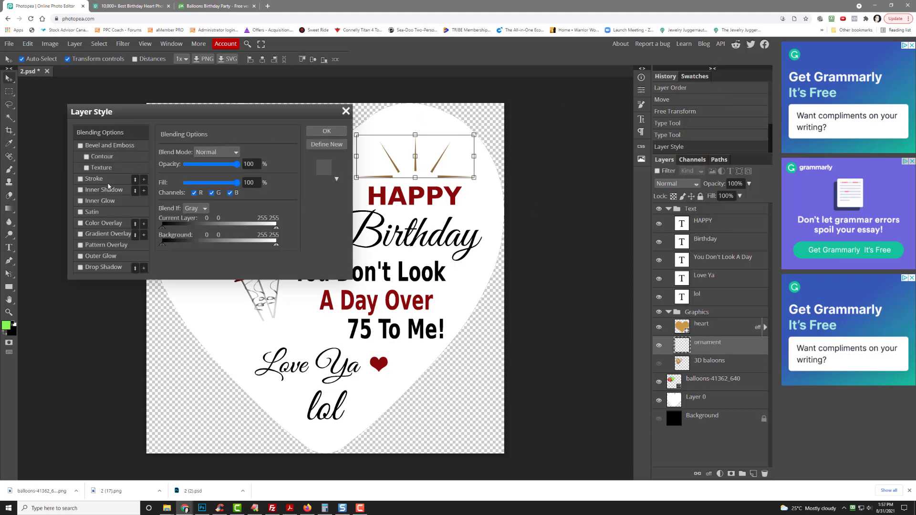
{"action": "left_click", "coordinate": [103, 223]}
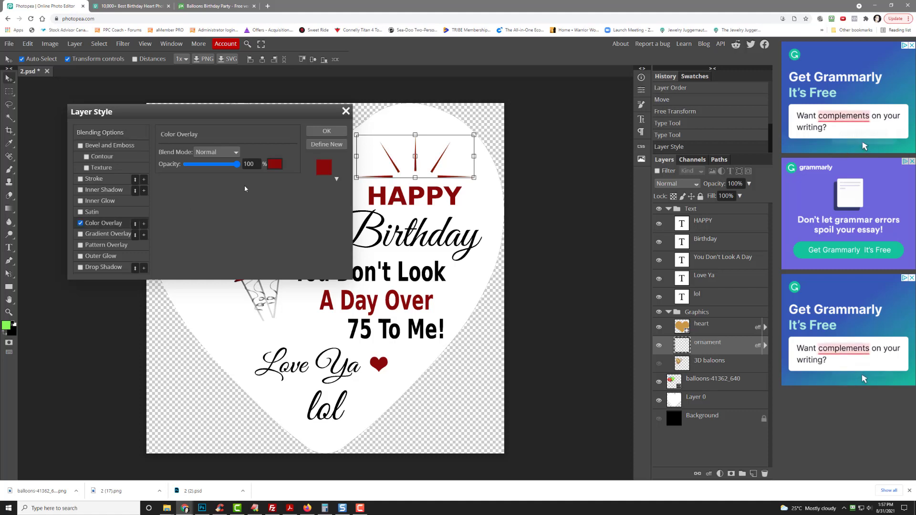
{"action": "left_click", "coordinate": [276, 165]}
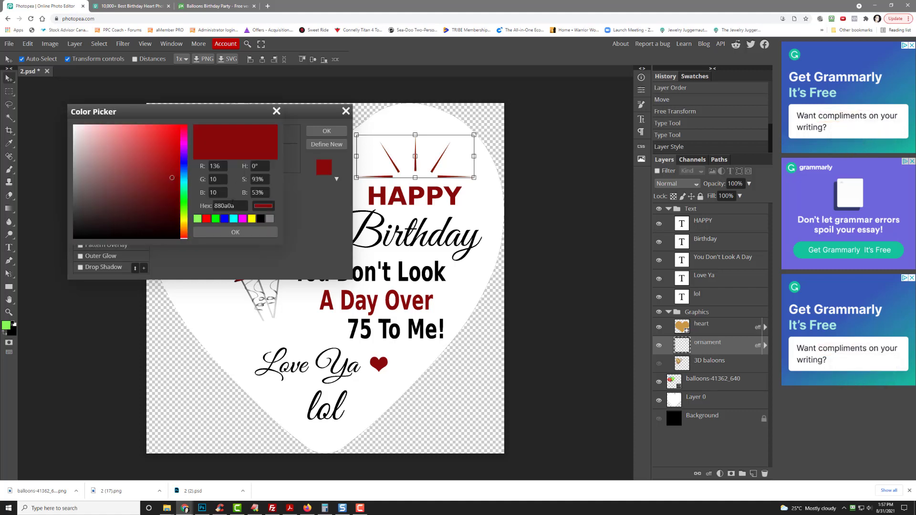
{"action": "right_click", "coordinate": [239, 205]}
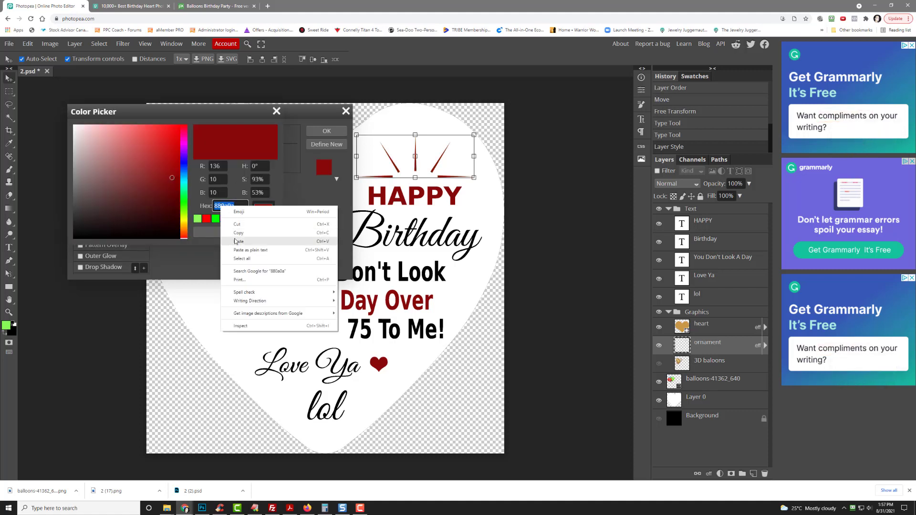
{"action": "left_click", "coordinate": [228, 237]}
{"action": "left_click", "coordinate": [227, 233]}
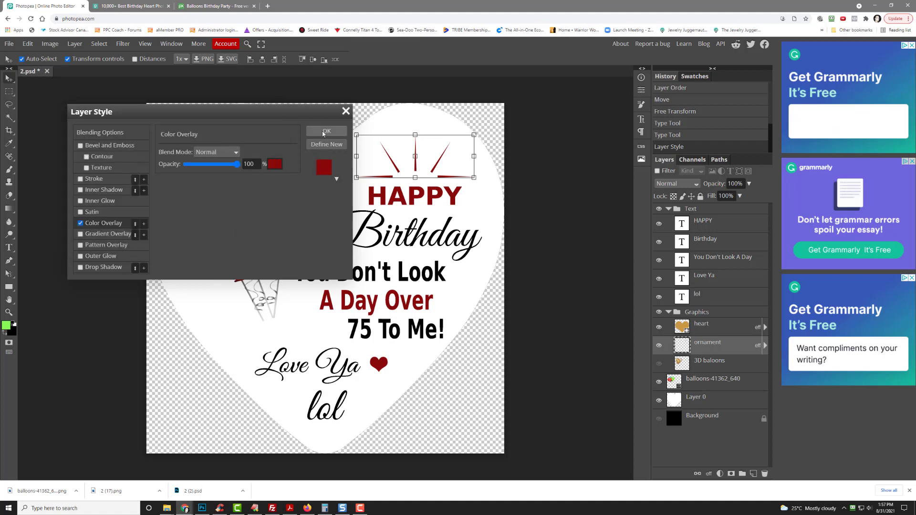
{"action": "left_click", "coordinate": [326, 130]}
Deselect the design's layers and view the 2 heart.jpg necklace mockup in File Explorer
{"action": "left_click", "coordinate": [472, 237]}
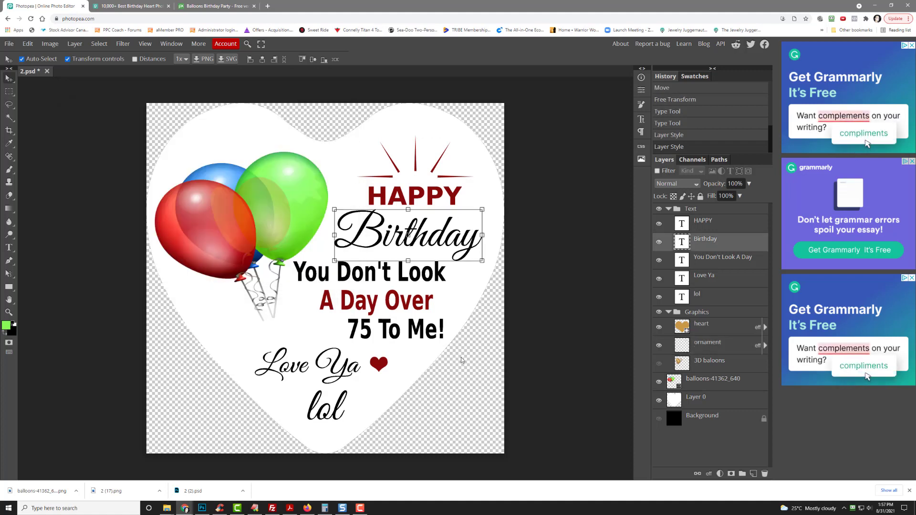
{"action": "left_click", "coordinate": [448, 402]}
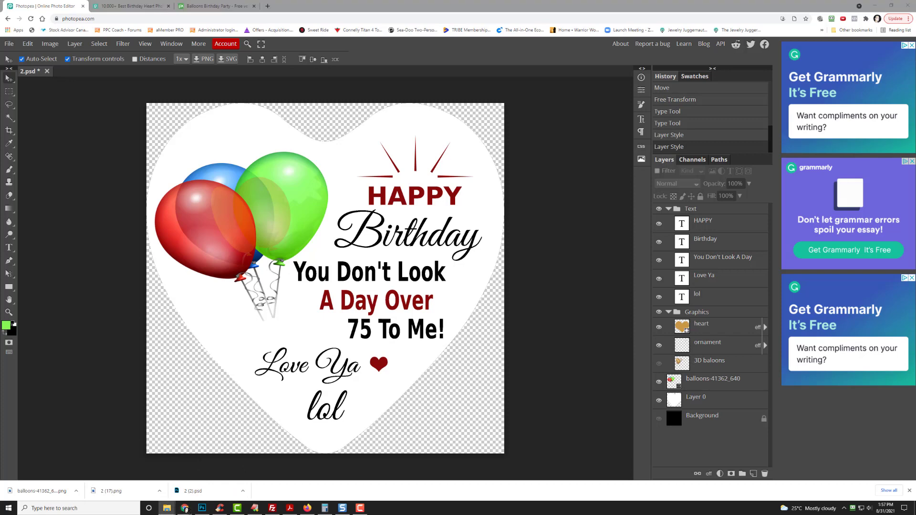
{"action": "left_click", "coordinate": [167, 508]}
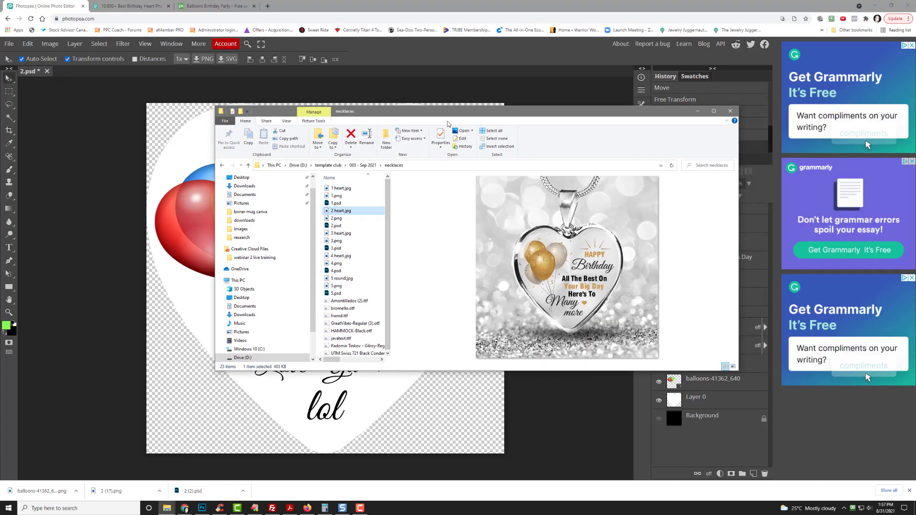
{"action": "left_click_drag", "start_coordinate": [459, 113], "coordinate": [423, 114]}
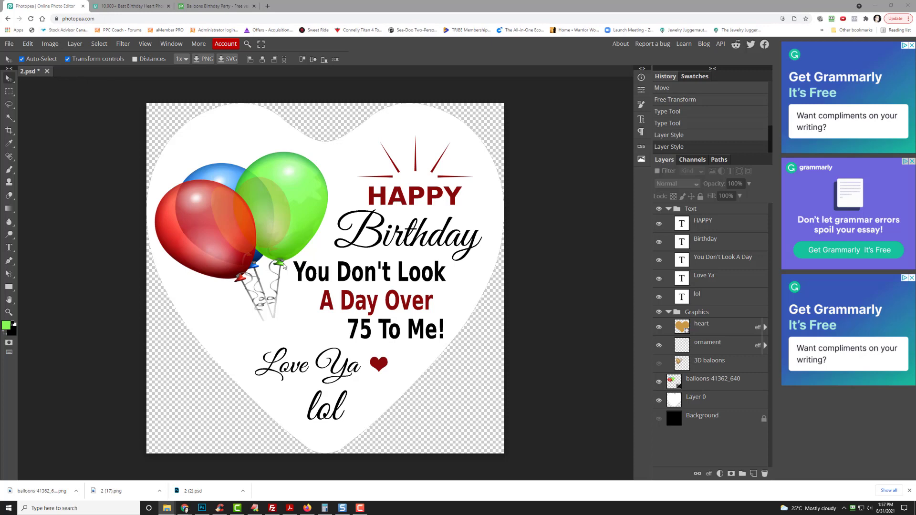
Hide the white heart background, Layer 0, and save the design as a PSD
{"action": "left_click", "coordinate": [658, 401]}
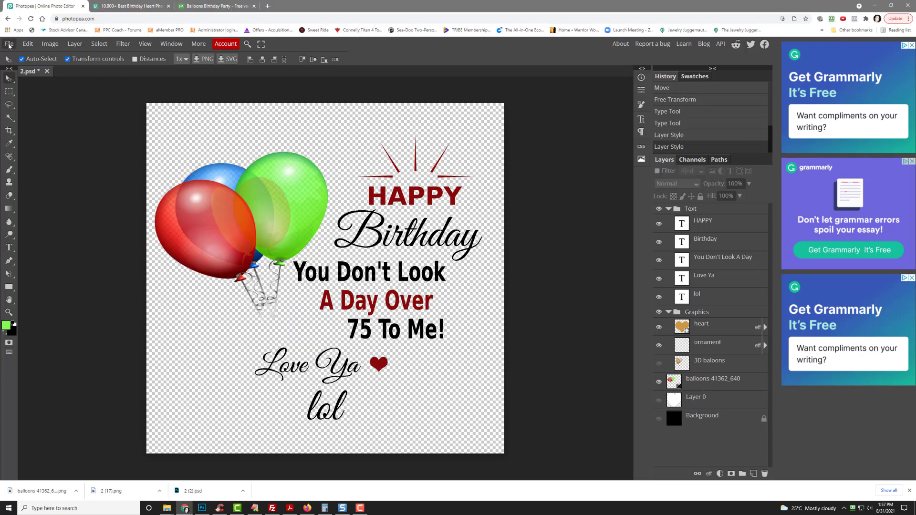
{"action": "left_click", "coordinate": [9, 44]}
{"action": "left_click", "coordinate": [28, 148]}
Export the design as a transparent PNG, 2000 x 1959 px at 100% quality
{"action": "left_click", "coordinate": [9, 44]}
{"action": "mouse_move", "coordinate": [45, 176]}
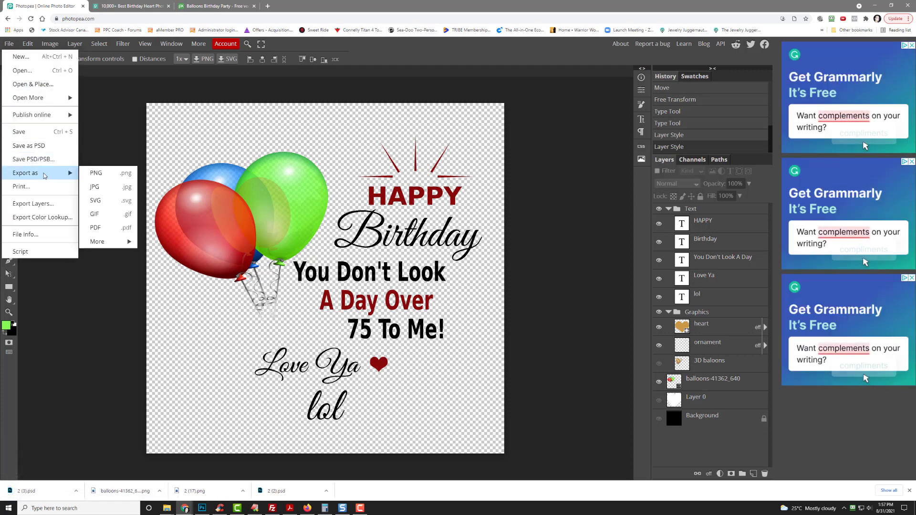
{"action": "left_click", "coordinate": [96, 173]}
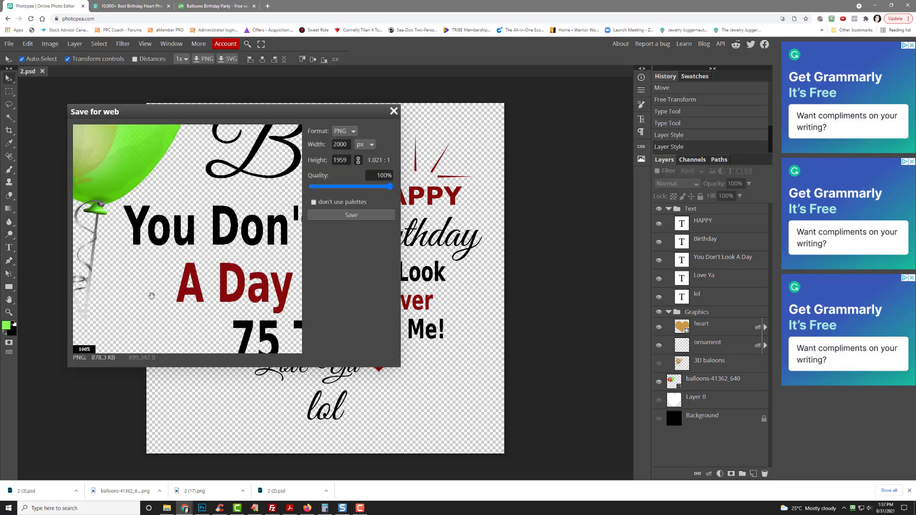
{"action": "left_click", "coordinate": [350, 215]}
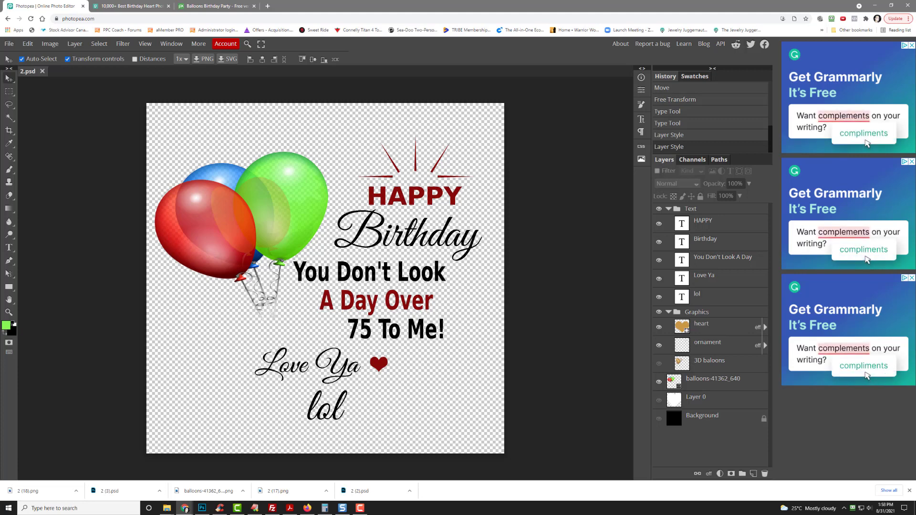
In File Explorer, open the message cards folder under 003 - Sep 2021 and preview the Design 1 to Design 5 PNG cards
{"action": "left_click", "coordinate": [166, 508]}
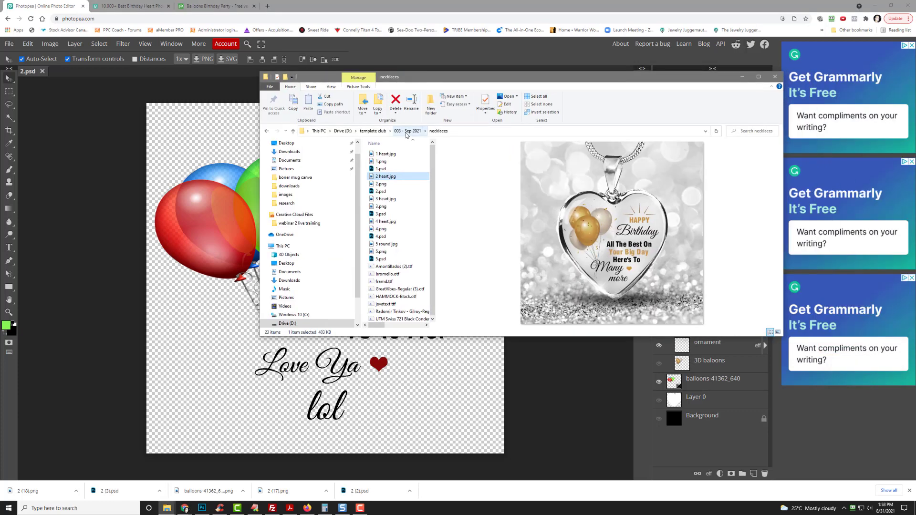
{"action": "left_click", "coordinate": [407, 130]}
{"action": "double_click", "coordinate": [392, 162]}
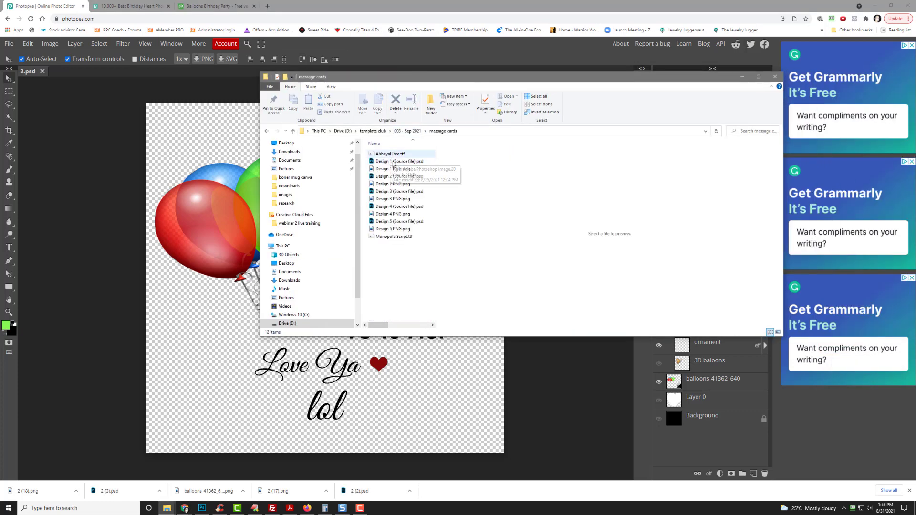
{"action": "left_click", "coordinate": [392, 169]}
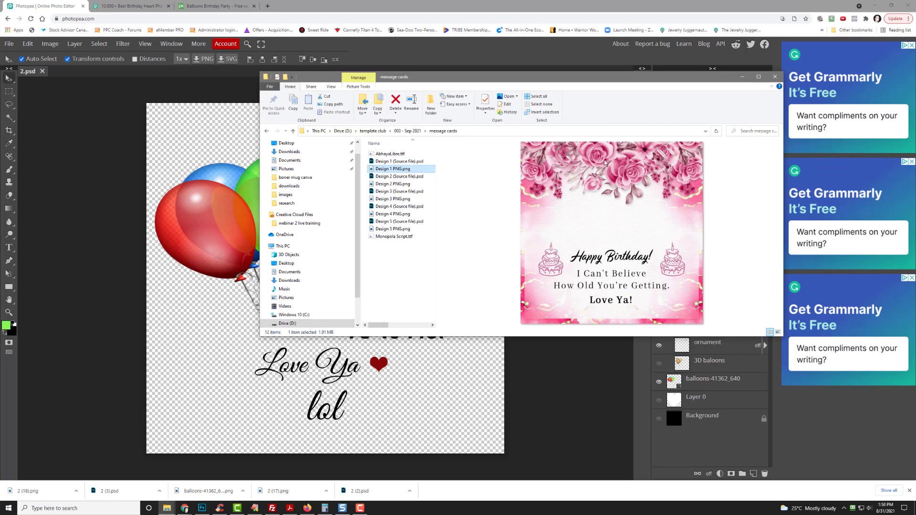
{"action": "left_click", "coordinate": [391, 185]}
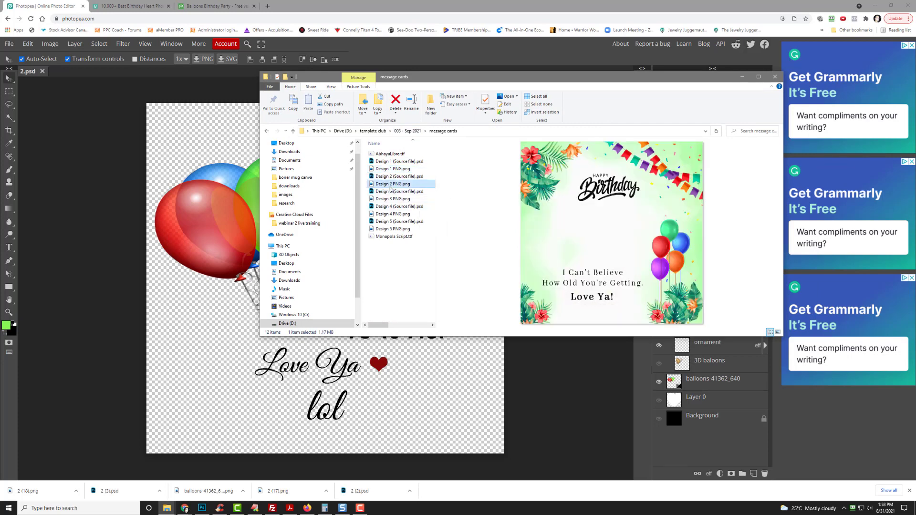
{"action": "left_click", "coordinate": [388, 200]}
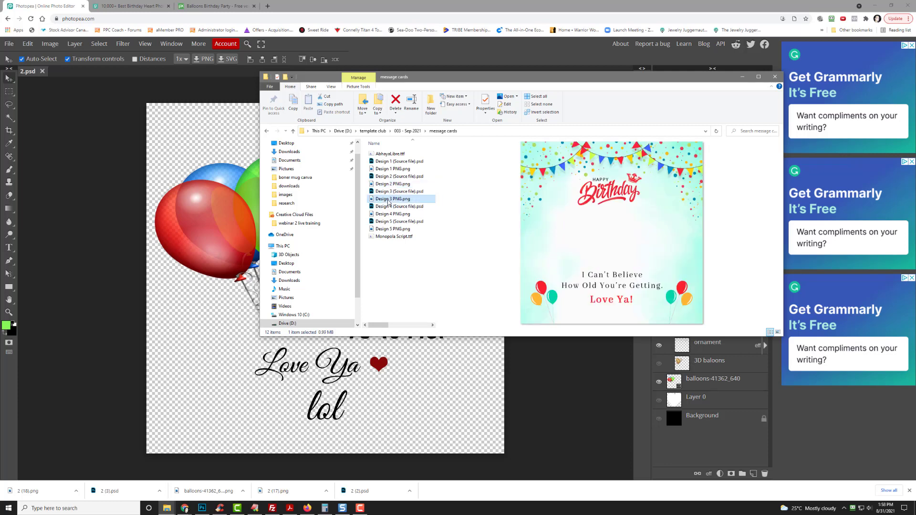
{"action": "left_click", "coordinate": [391, 216]}
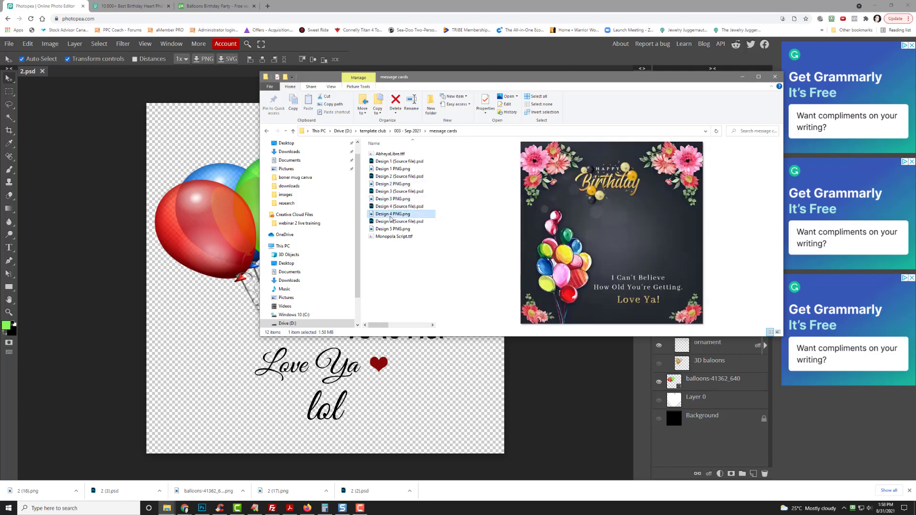
{"action": "left_click", "coordinate": [394, 231]}
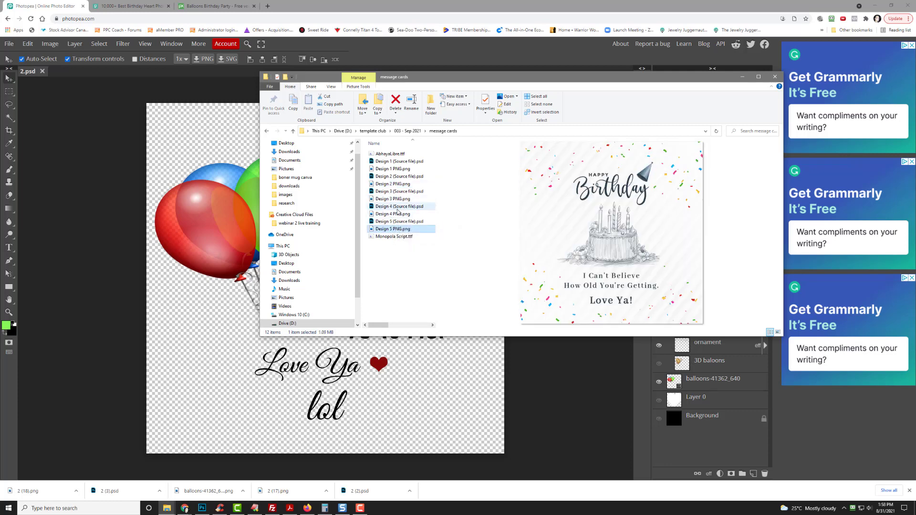
Preview the Design 4 and Design 5 PNG message cards in File Explorer and move its window off the editor
{"action": "left_click", "coordinate": [393, 214]}
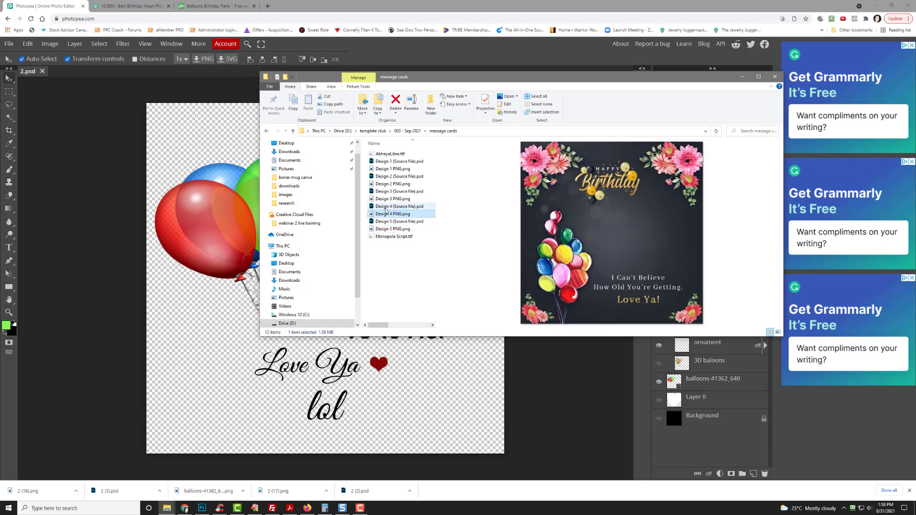
{"action": "left_click", "coordinate": [386, 208]}
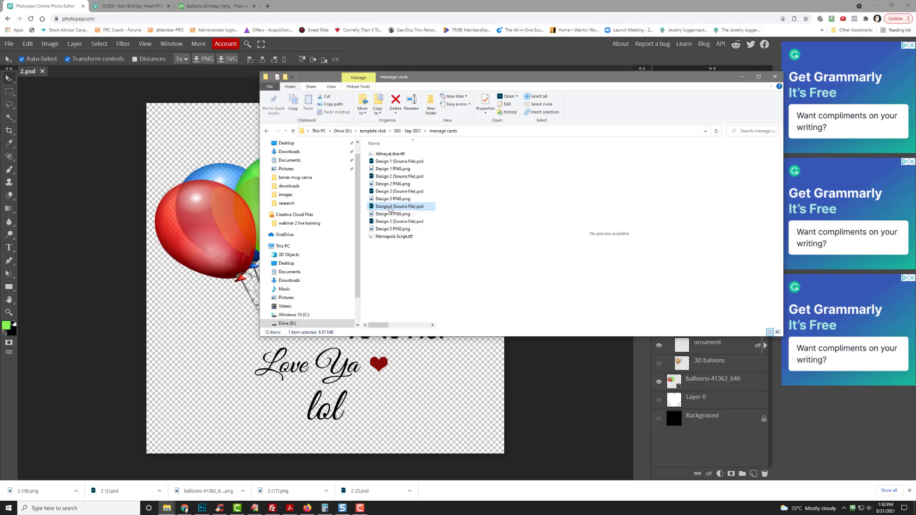
{"action": "left_click", "coordinate": [389, 209]}
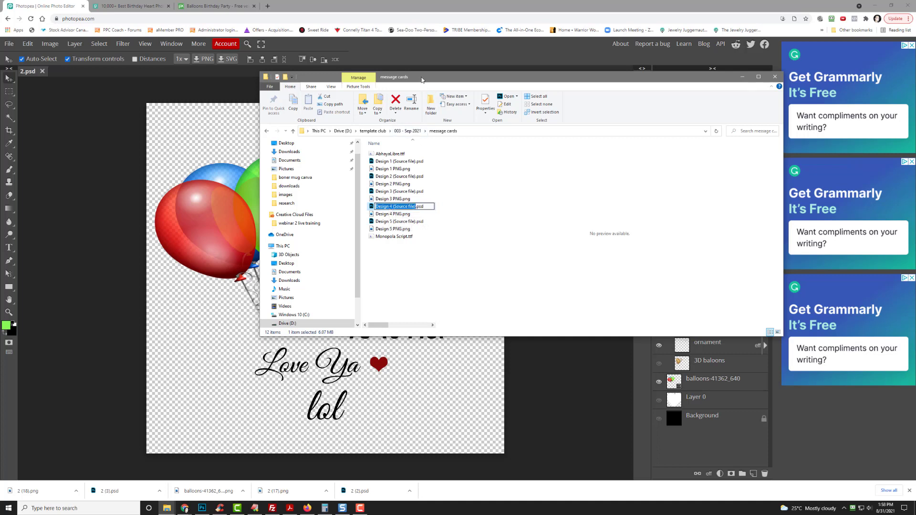
{"action": "left_click", "coordinate": [435, 229]}
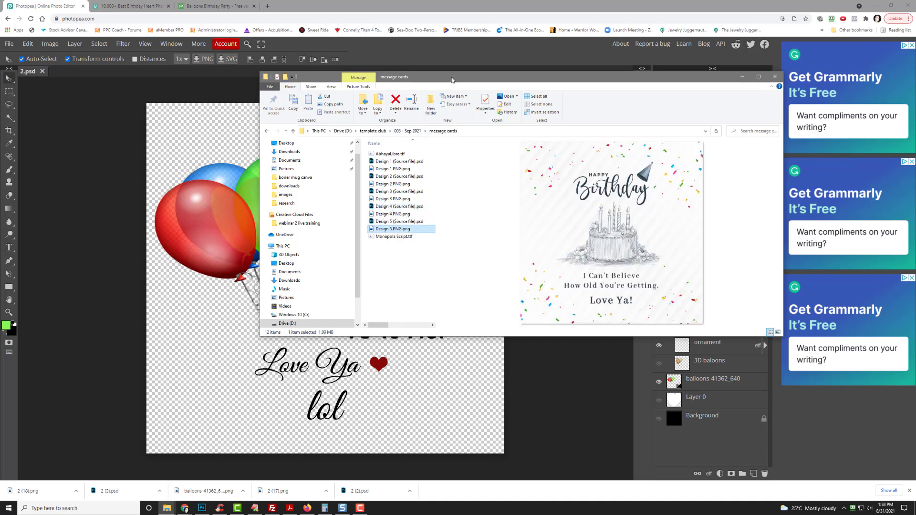
{"action": "left_click_drag", "start_coordinate": [453, 79], "coordinate": [915, 79]}
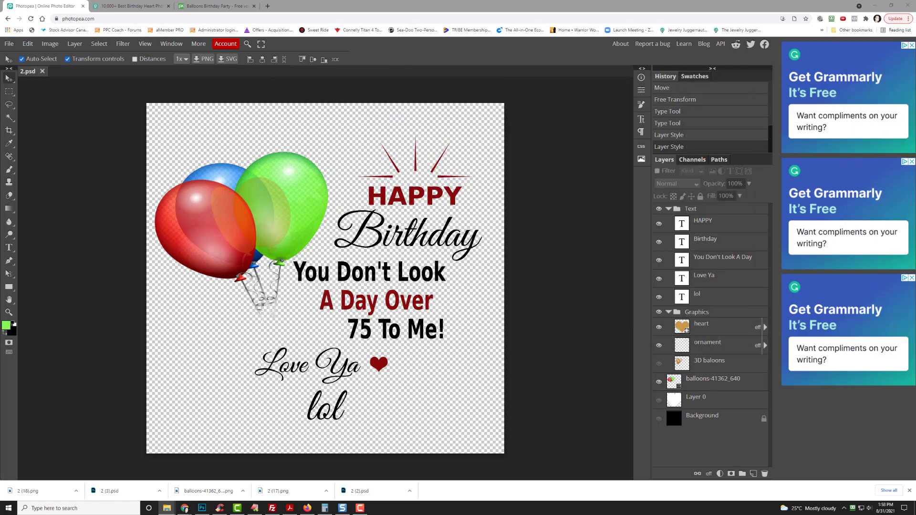
Open Design 4 (Source file).psd from the message cards folder in Photopea
{"action": "left_click", "coordinate": [9, 44]}
{"action": "left_click", "coordinate": [23, 67]}
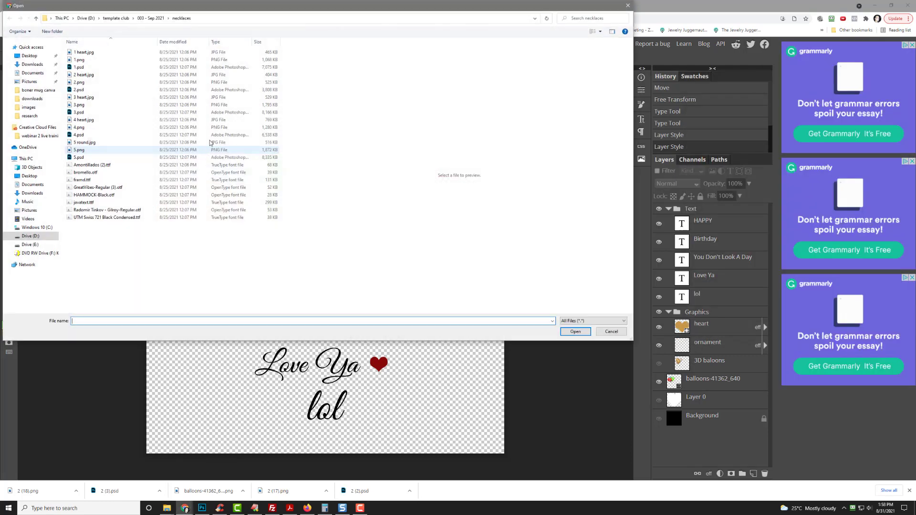
{"action": "left_click", "coordinate": [151, 18]}
{"action": "double_click", "coordinate": [87, 52]}
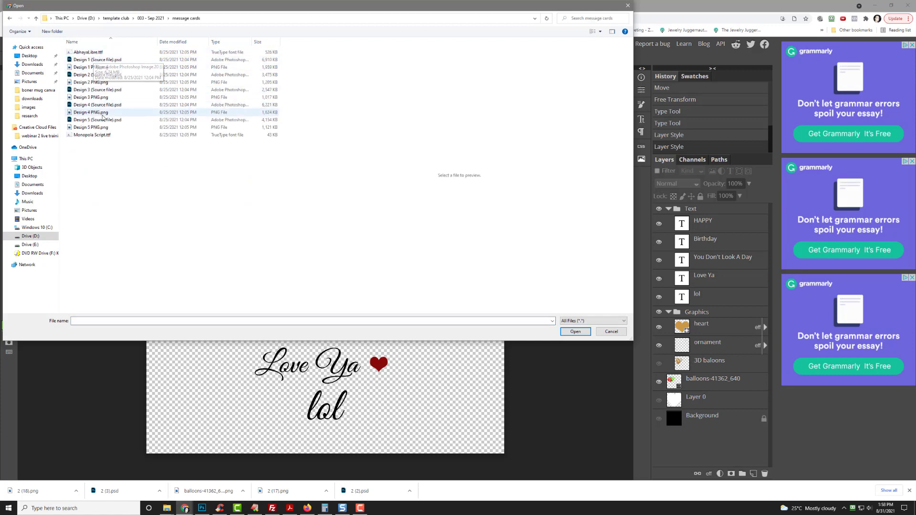
{"action": "double_click", "coordinate": [98, 105]}
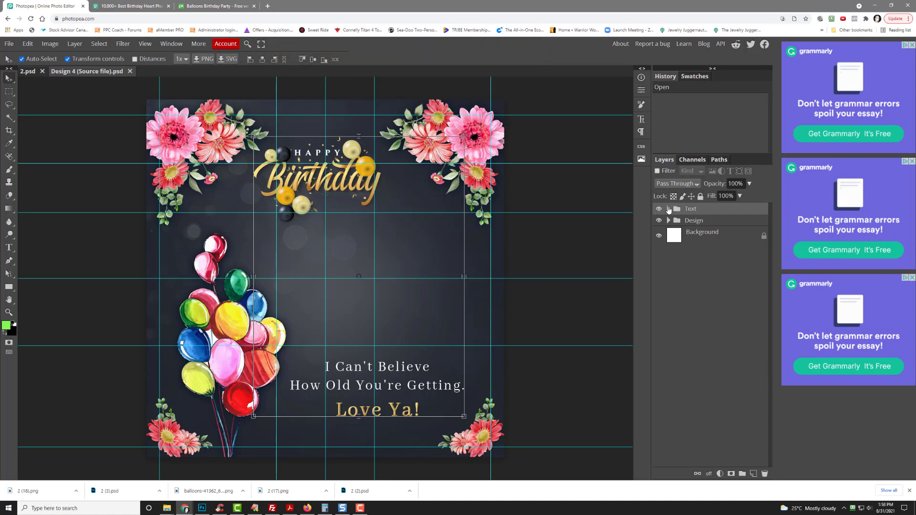
Expand the Text and Design groups and check the first Design element by switching its visibility off and on
{"action": "left_click", "coordinate": [668, 209]}
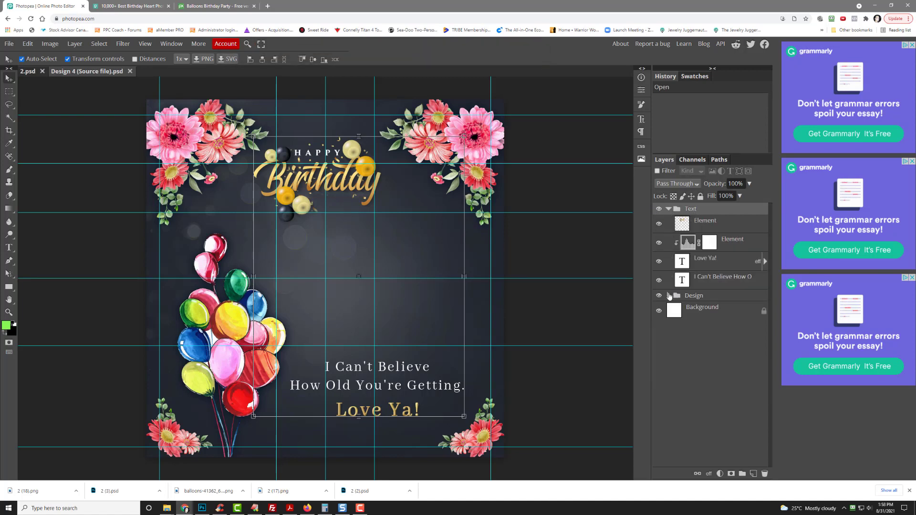
{"action": "left_click", "coordinate": [669, 296]}
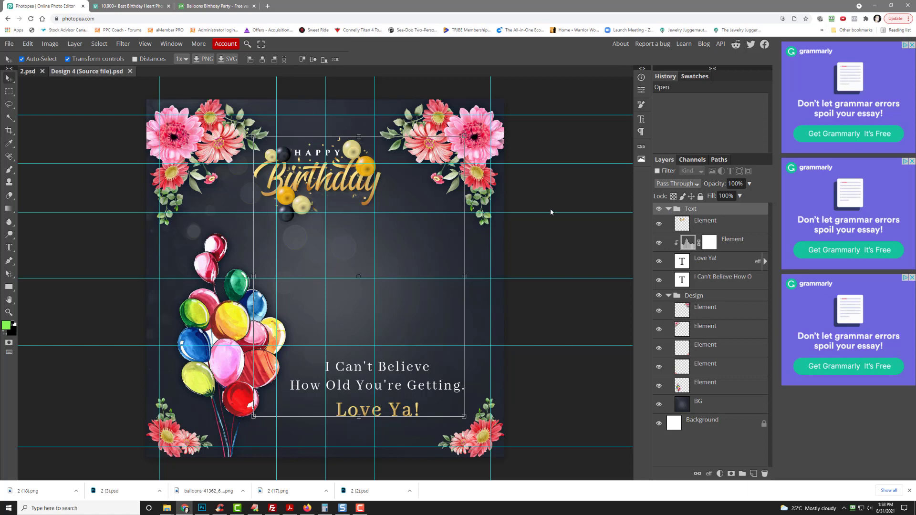
{"action": "left_click", "coordinate": [659, 311]}
{"action": "left_click", "coordinate": [659, 311]}
Replace the white message text above "Love Ya!" with "You Don't Look A Day Over 75 To me"
{"action": "left_click", "coordinate": [712, 281]}
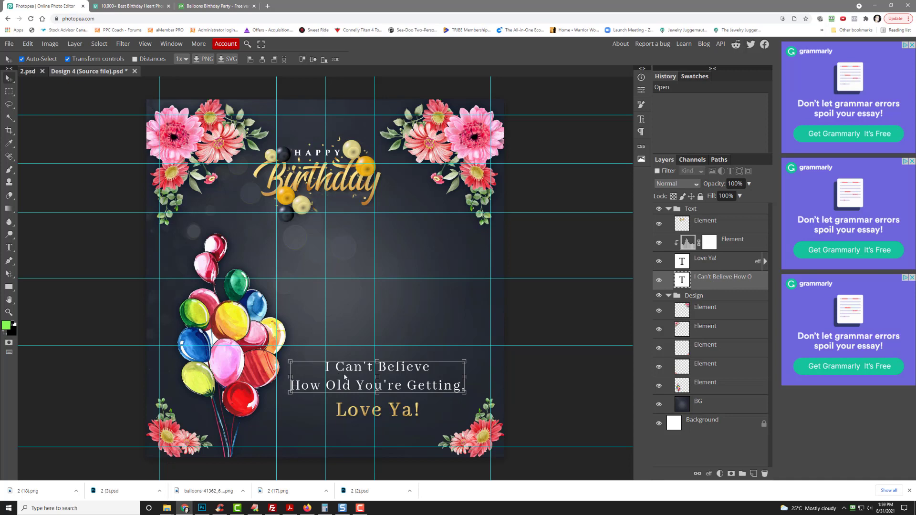
{"action": "left_click", "coordinate": [8, 249]}
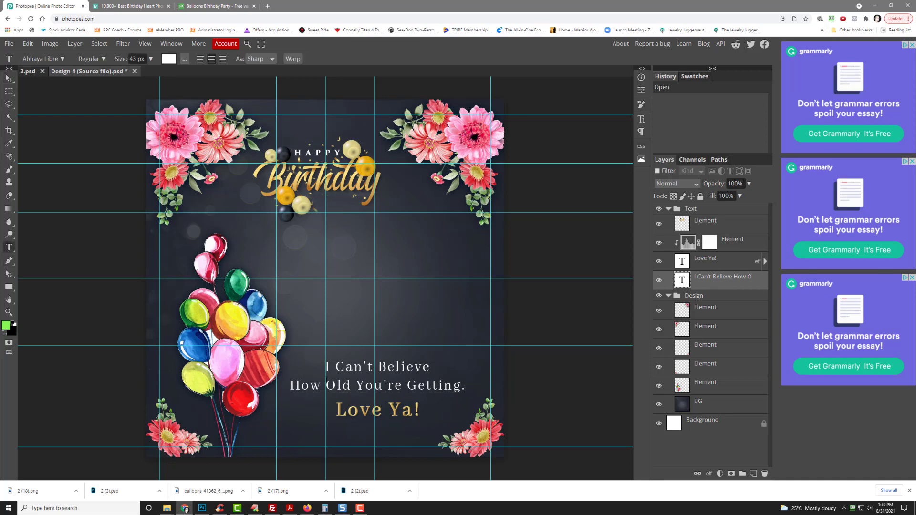
{"action": "left_click_drag", "start_coordinate": [323, 368], "coordinate": [465, 385]}
{"action": "type", "text": "O"}
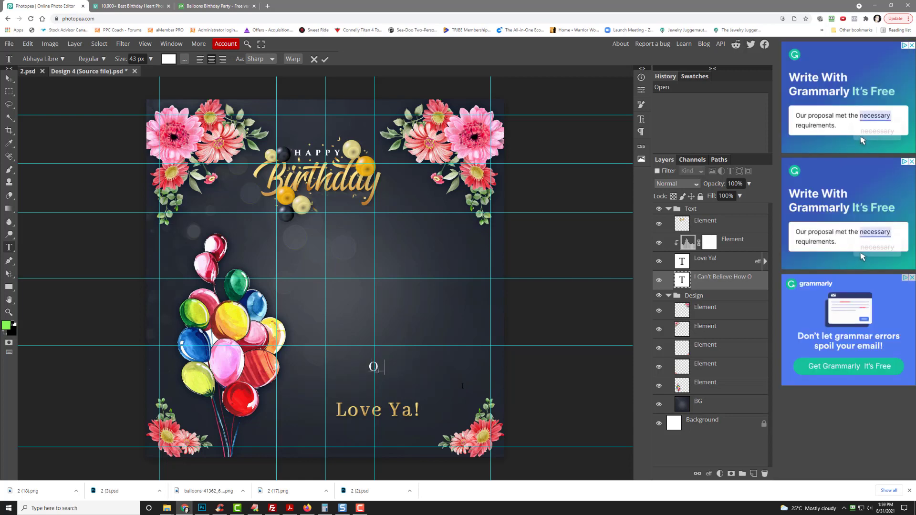
{"action": "key", "text": "BackSpace"}
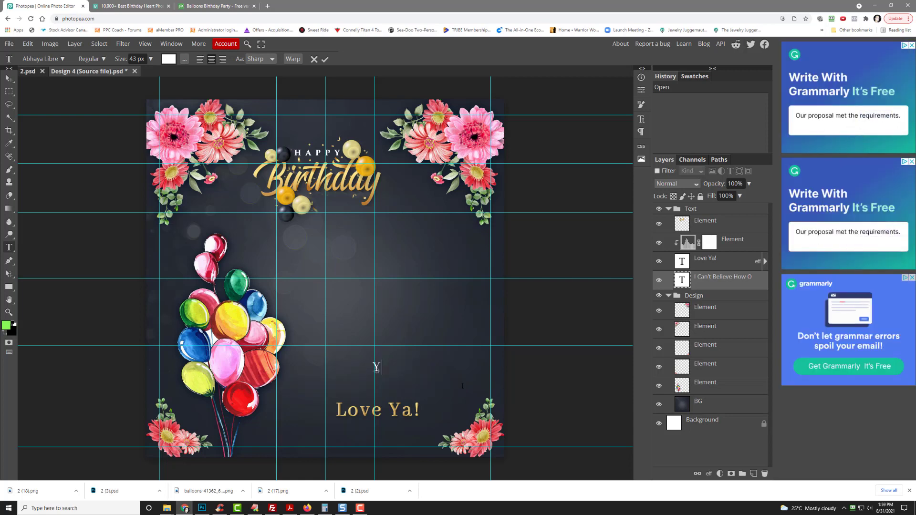
{"action": "type", "text": "Yyou"}
{"action": "key", "text": "BackSpace"}
{"action": "key", "text": "BackSpace"}
{"action": "key", "text": "BackSpace"}
{"action": "type", "text": "ou Don't lo"}
{"action": "key", "text": "BackSpace"}
{"action": "key", "text": "BackSpace"}
{"action": "key", "text": "BackSpace"}
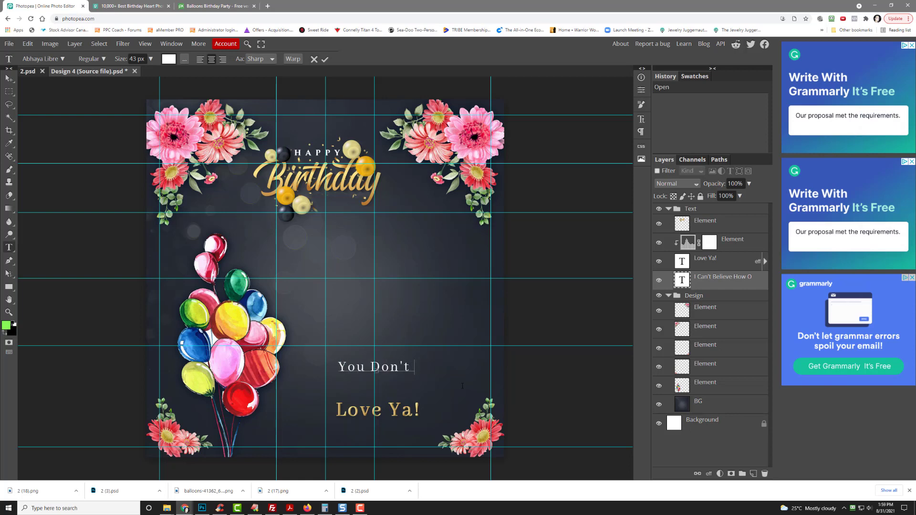
{"action": "type", "text": "Look A Day Over"}
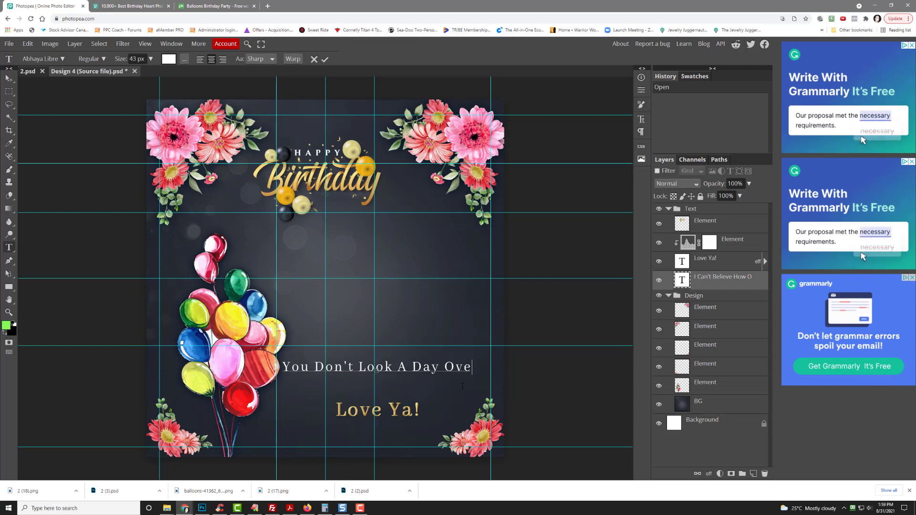
{"action": "key", "text": "BackSpace"}
{"action": "key", "text": "BackSpace"}
{"action": "key", "text": "BackSpace"}
{"action": "key", "text": "BackSpace"}
{"action": "key", "text": "BackSpace"}
{"action": "key", "text": "BackSpace"}
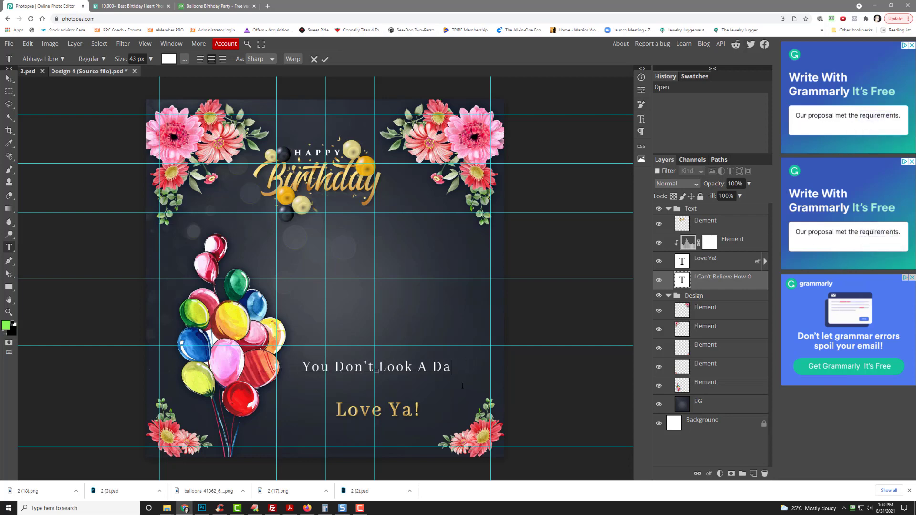
{"action": "type", "text": "y Over"}
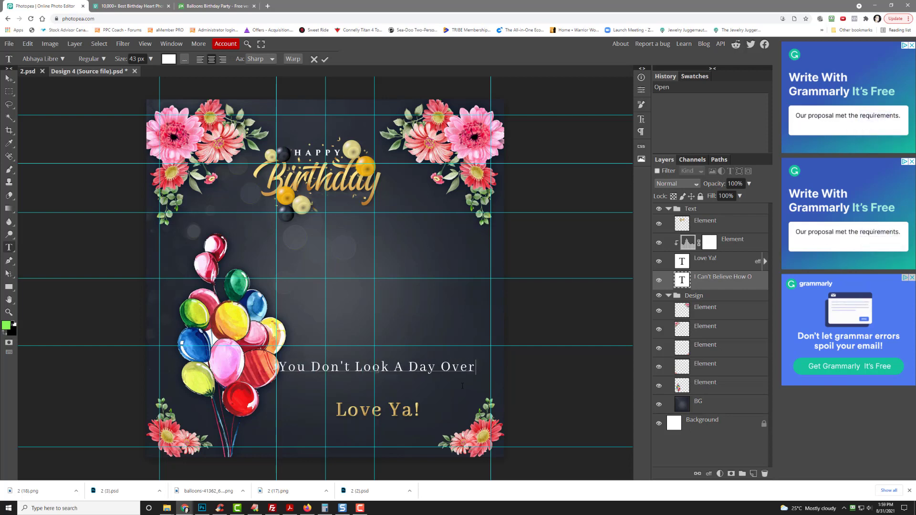
{"action": "type", "text": " 4"}
{"action": "key", "text": "BackSpace"}
{"action": "type", "text": "75 "}
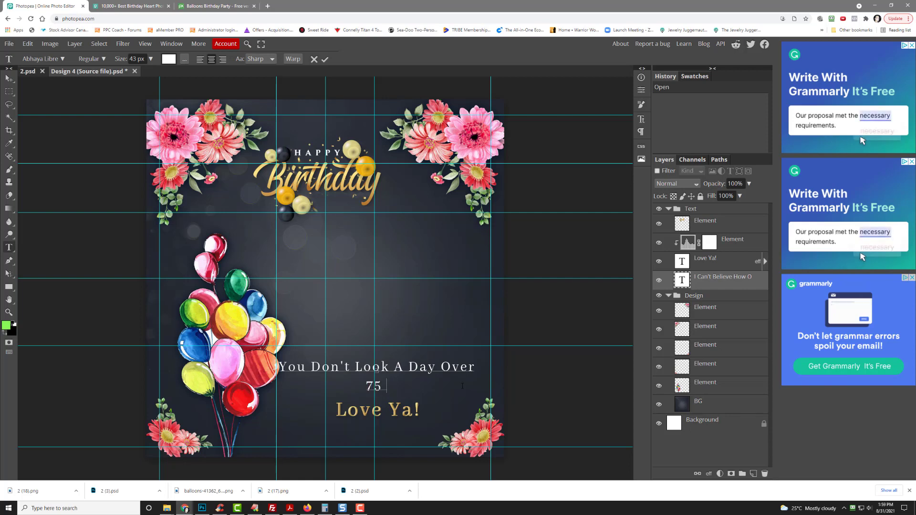
{"action": "type", "text": "To me"}
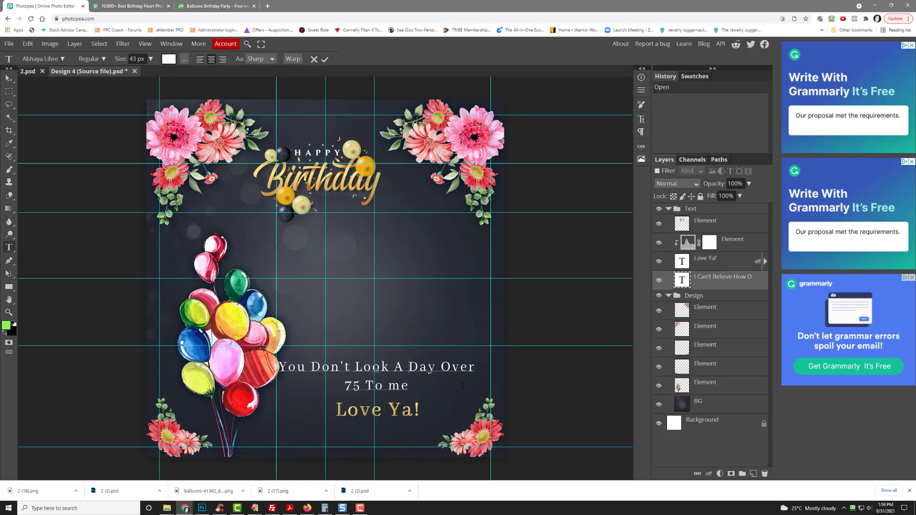
Rearrange the message's line breaks into "You Don't Look A" on the first line and "Day Over 75 To me" on the second
{"action": "key", "text": "Return"}
{"action": "key", "text": "End"}
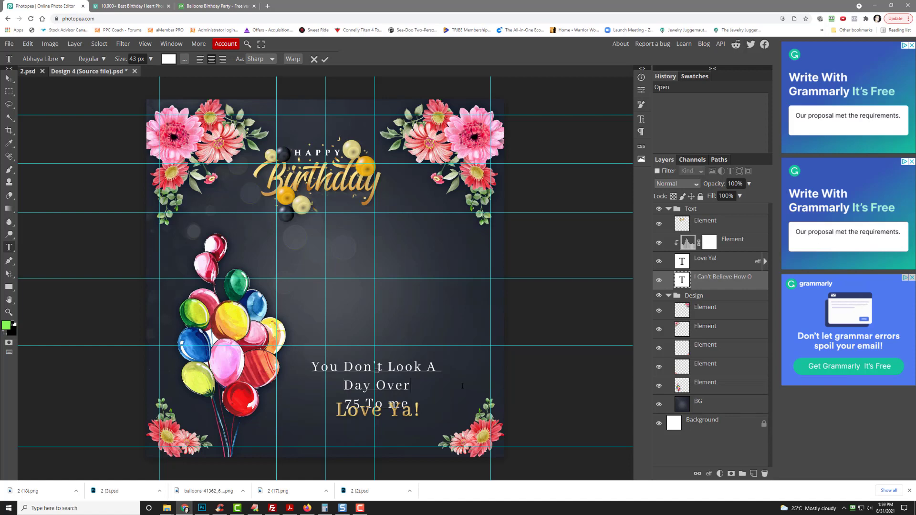
{"action": "key", "text": "Delete"}
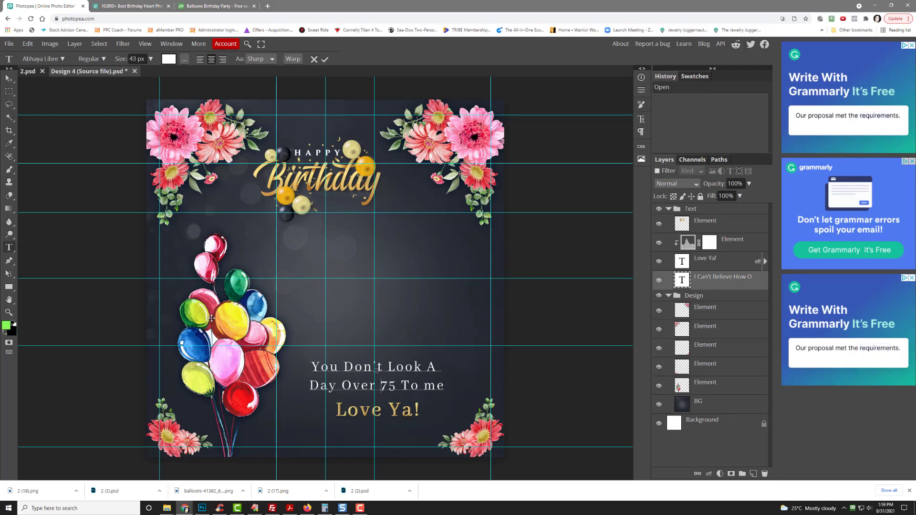
Hide the balloon bunch and stretch the message text across the card to about 206% width and 138% height
{"action": "left_click", "coordinate": [660, 388]}
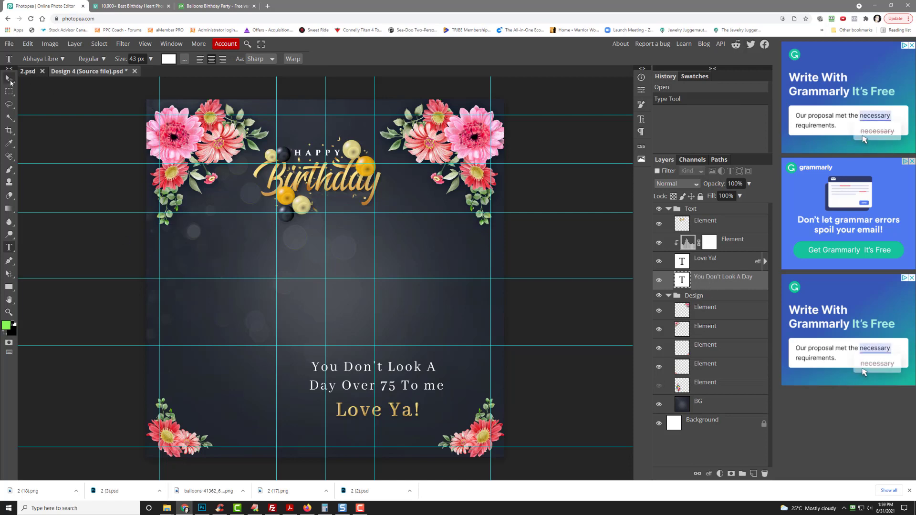
{"action": "left_click", "coordinate": [9, 79]}
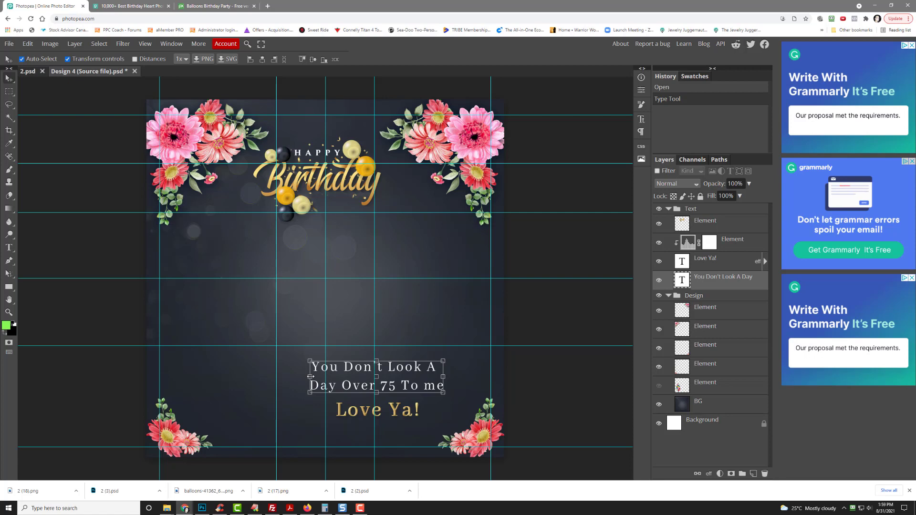
{"action": "left_click_drag", "start_coordinate": [310, 377], "coordinate": [196, 376]}
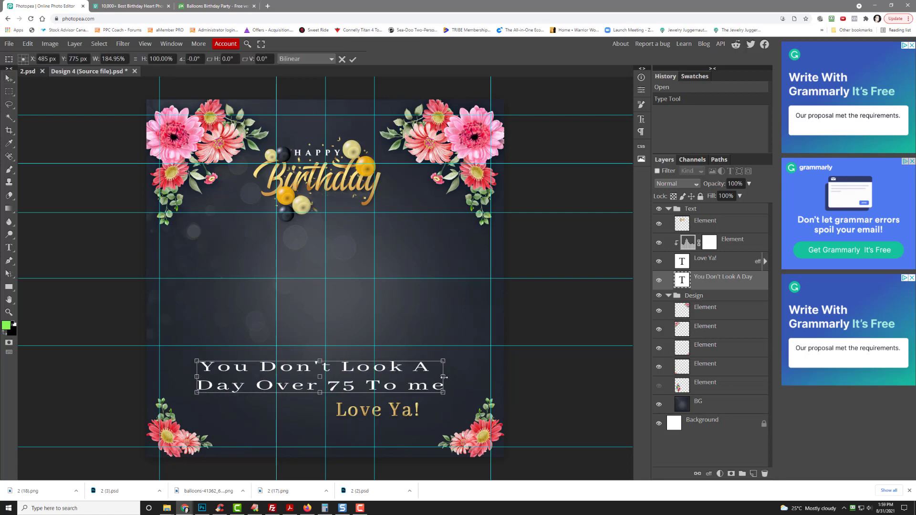
{"action": "left_click_drag", "start_coordinate": [444, 376], "coordinate": [471, 377]}
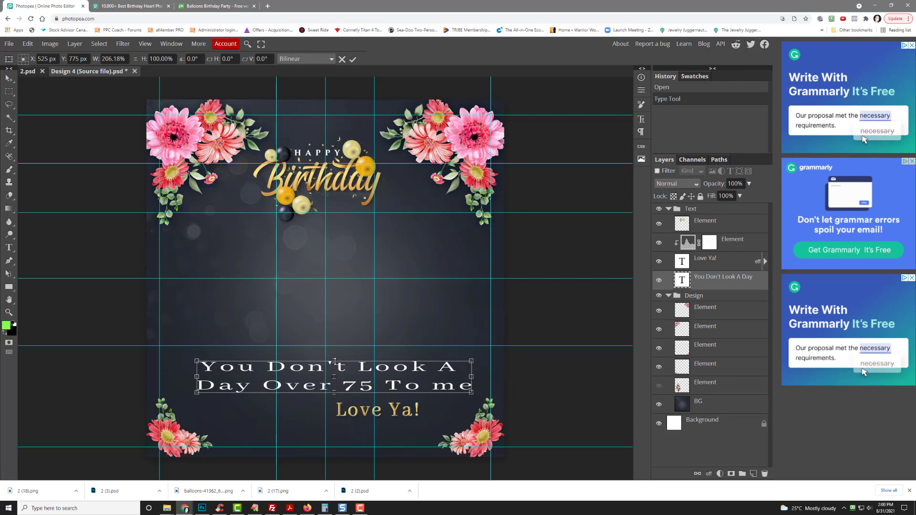
{"action": "left_click_drag", "start_coordinate": [335, 362], "coordinate": [334, 349]}
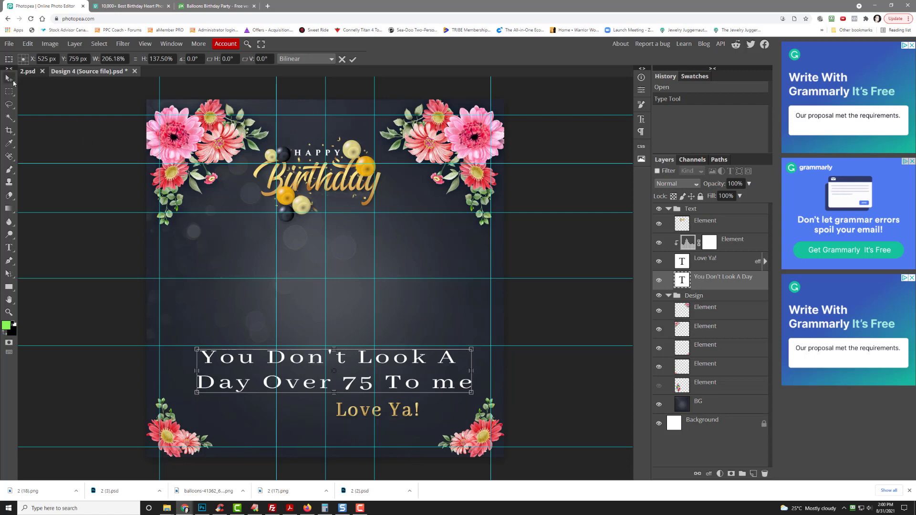
{"action": "key", "text": "Return"}
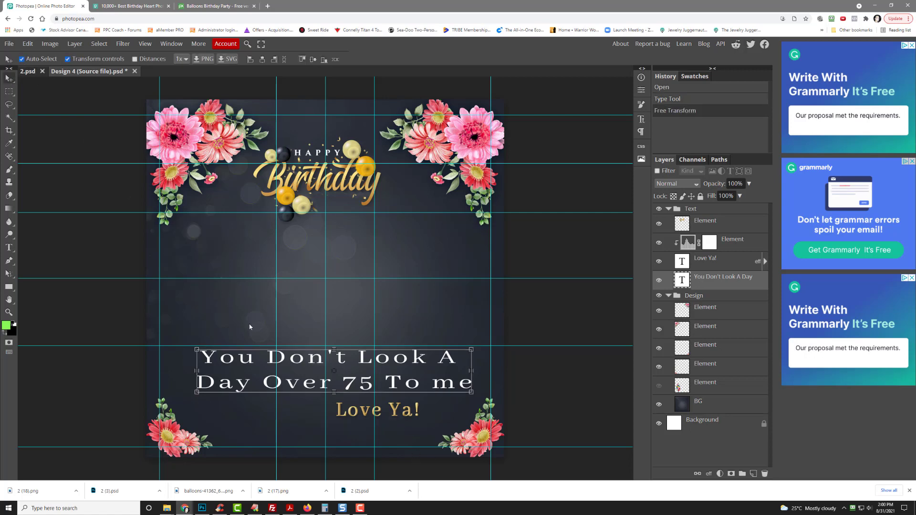
Move the gold "Love Ya!" text to the card's vertical centre line, just below the message
{"action": "left_click", "coordinate": [119, 177]}
{"action": "left_click", "coordinate": [353, 413]}
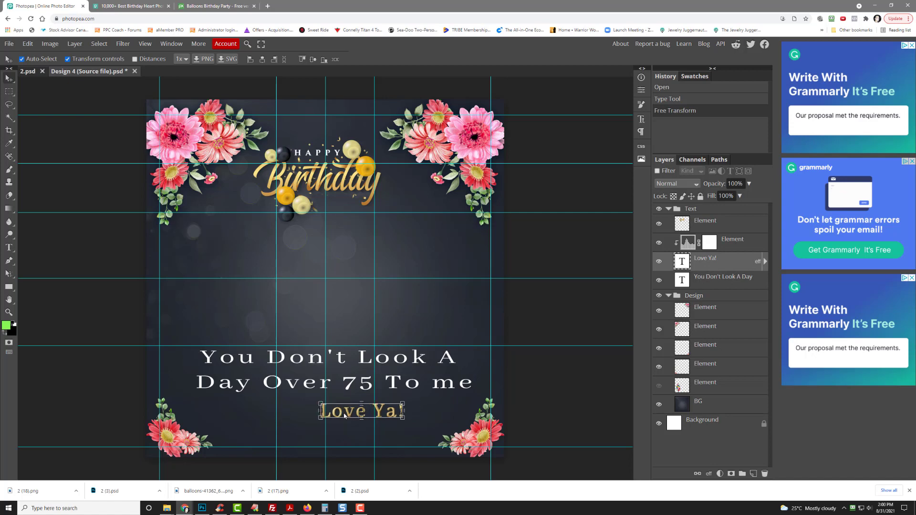
{"action": "left_click_drag", "start_coordinate": [344, 415], "coordinate": [312, 416]}
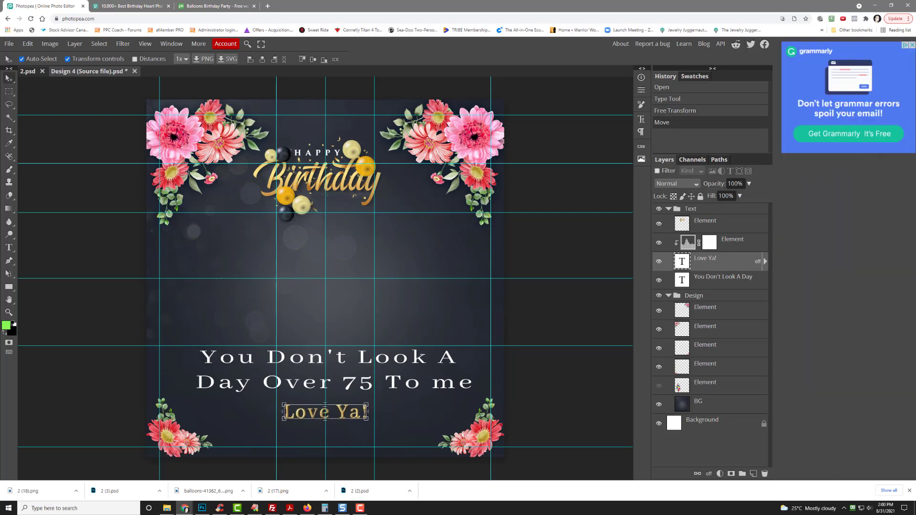
{"action": "left_click", "coordinate": [343, 430]}
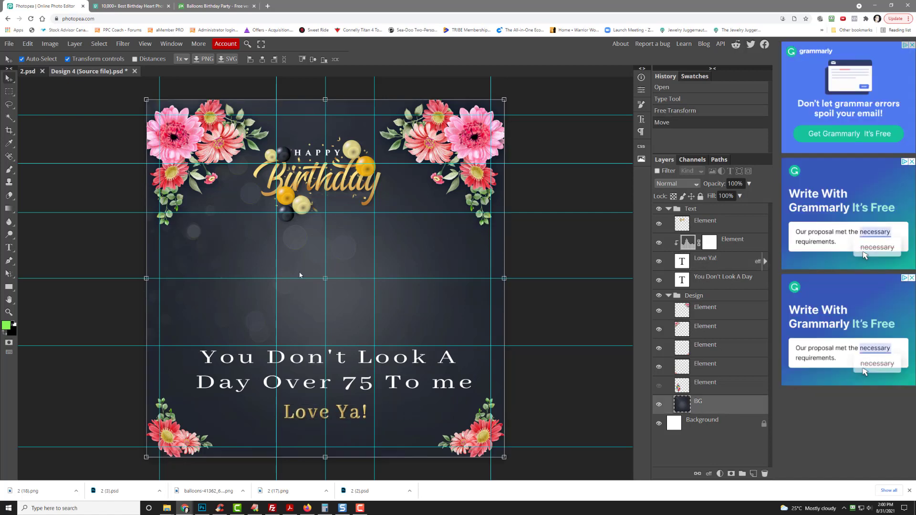
Hide the four corner flower elements in the Design group, keeping the balloon bunch hidden
{"action": "left_click", "coordinate": [659, 386]}
{"action": "left_click", "coordinate": [658, 386]}
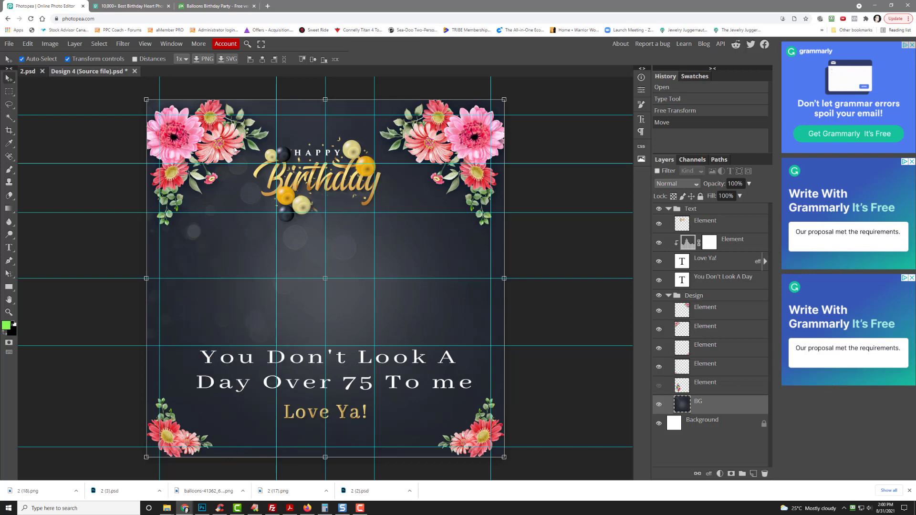
{"action": "left_click", "coordinate": [659, 313]}
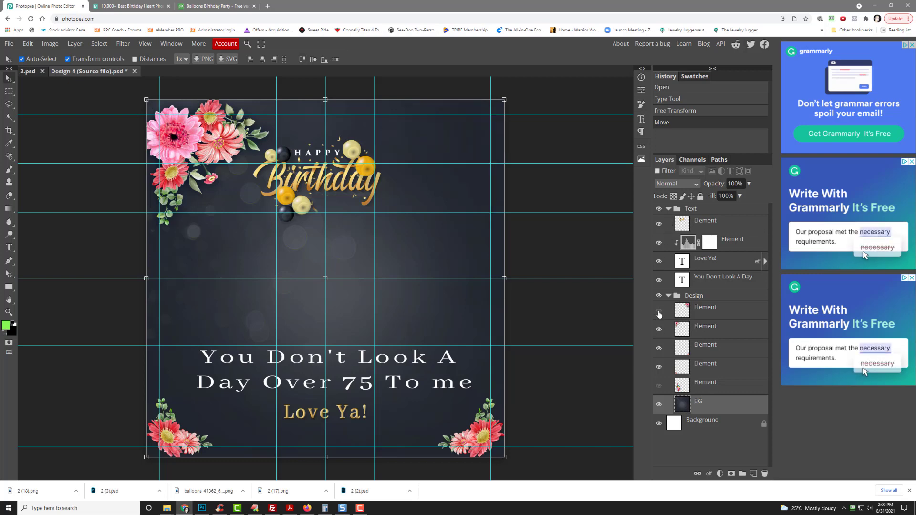
{"action": "left_click", "coordinate": [659, 330]}
{"action": "left_click", "coordinate": [658, 349]}
{"action": "left_click", "coordinate": [659, 367]}
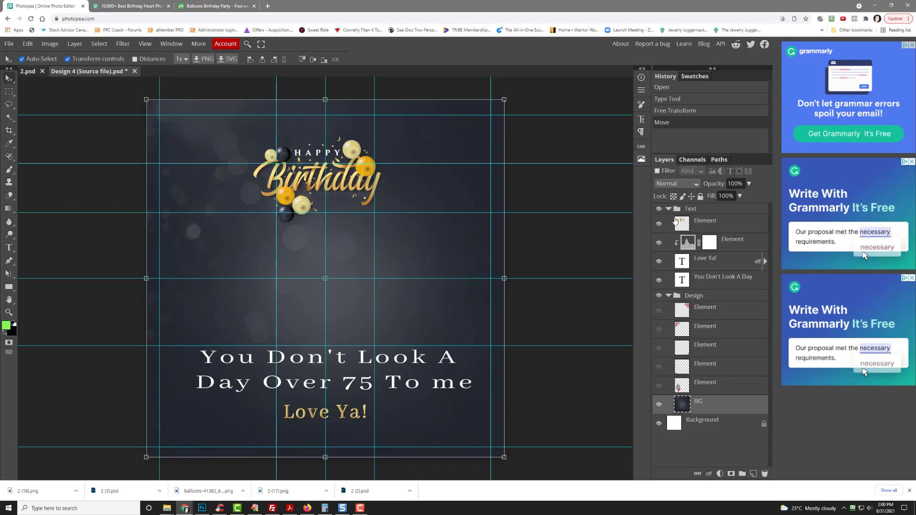
{"action": "left_click", "coordinate": [325, 179]}
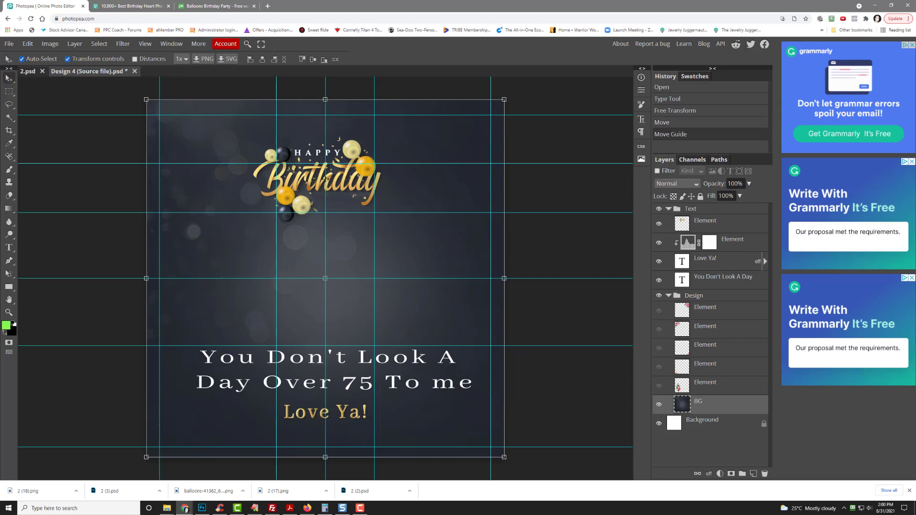
{"action": "left_click", "coordinate": [324, 180]}
{"action": "left_click", "coordinate": [9, 91]}
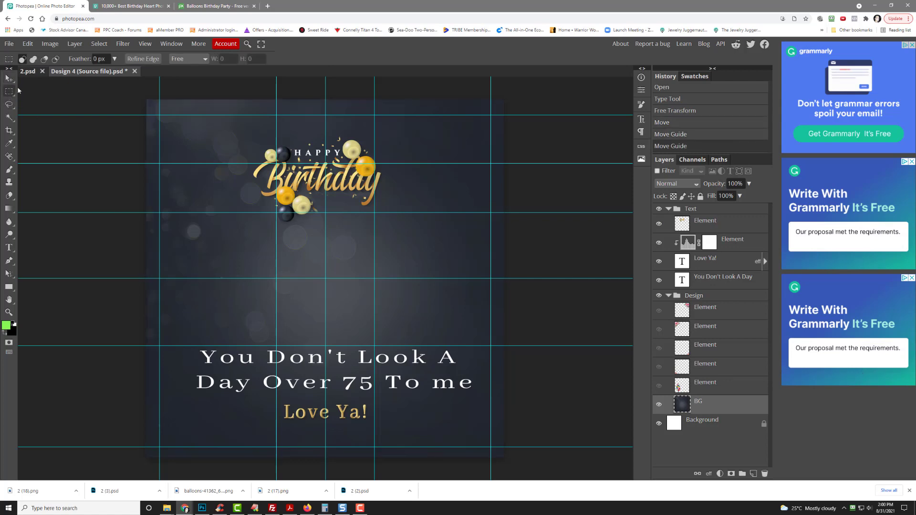
{"action": "left_click", "coordinate": [9, 78]}
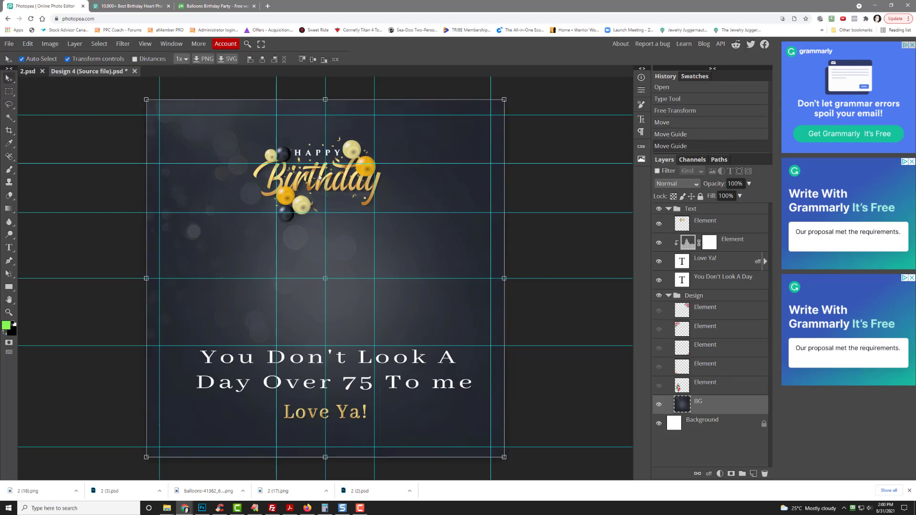
Stretch the "Happy Birthday" graphic to about 198% width and 123% height, spreading it both ways horizontally and extending it upward to the upper guide
{"action": "left_click", "coordinate": [703, 225]}
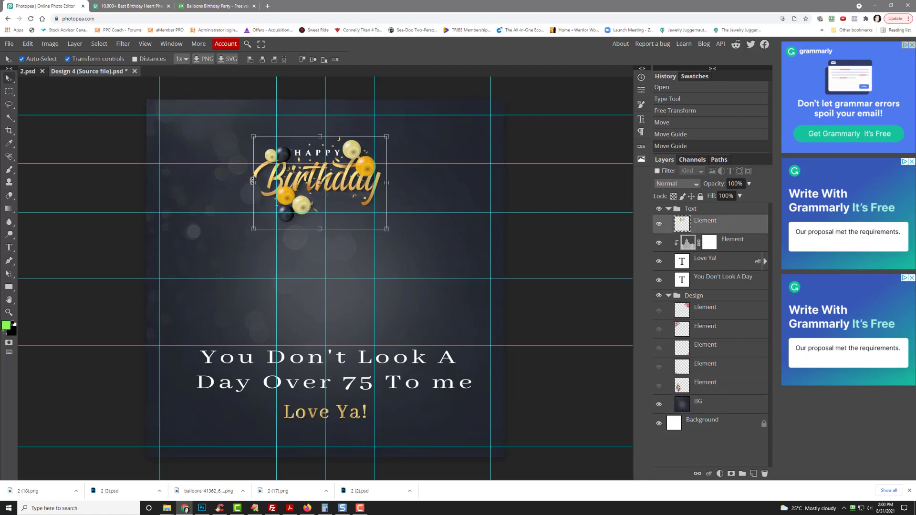
{"action": "left_click_drag", "start_coordinate": [253, 183], "coordinate": [192, 182]}
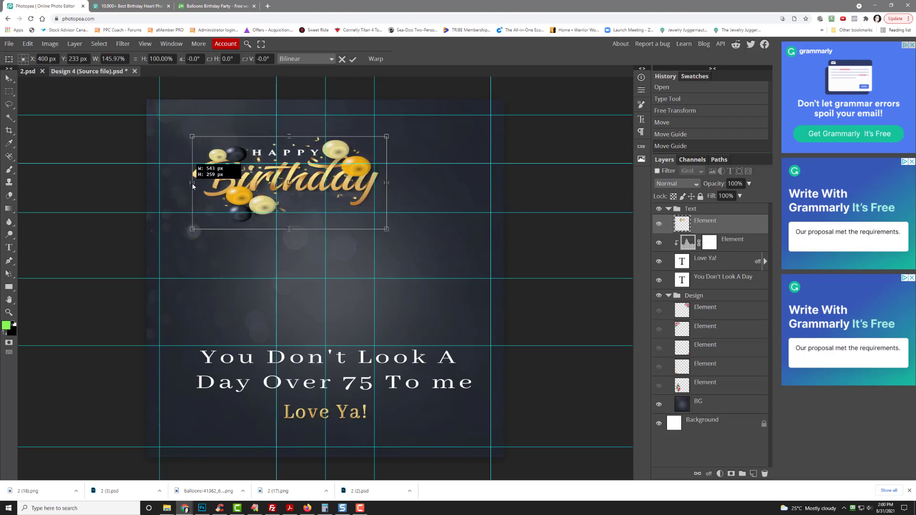
{"action": "left_click_drag", "start_coordinate": [387, 182], "coordinate": [456, 183]}
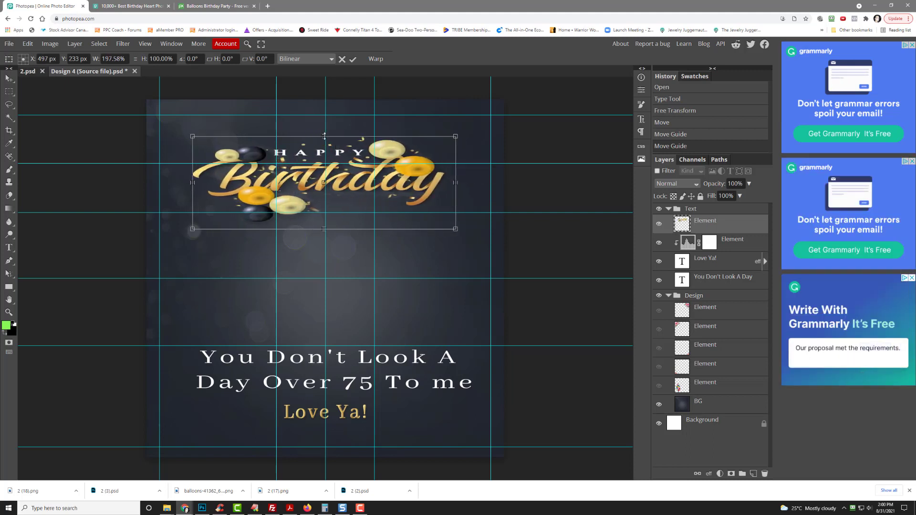
{"action": "left_click_drag", "start_coordinate": [324, 136], "coordinate": [325, 115]}
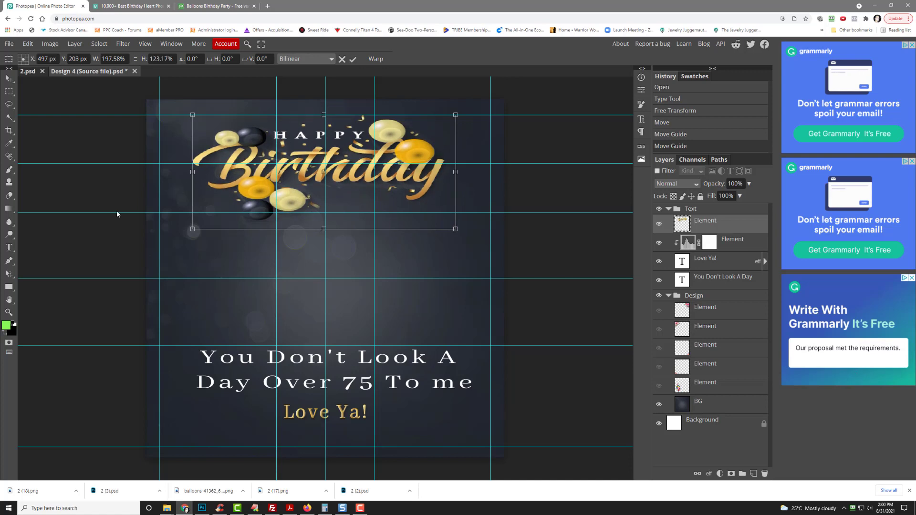
{"action": "left_click", "coordinate": [9, 78]}
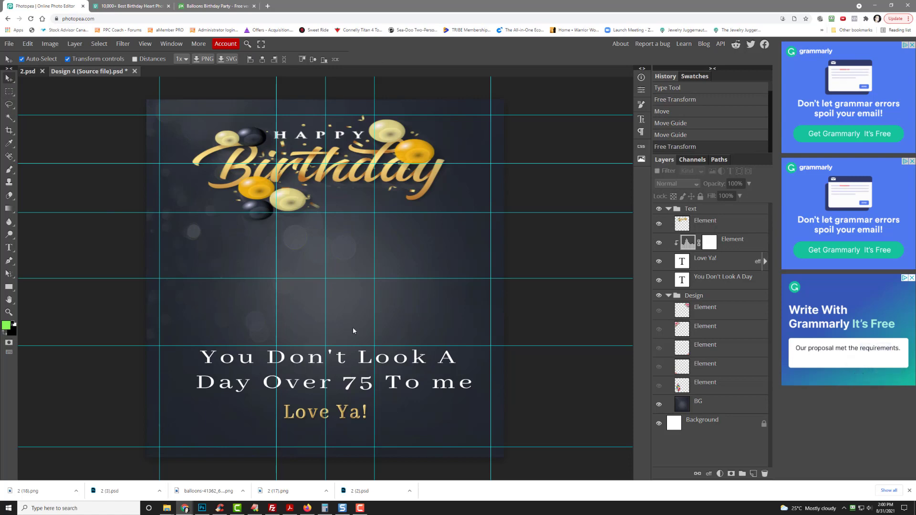
{"action": "left_click", "coordinate": [658, 312]}
{"action": "left_click", "coordinate": [658, 312]}
Save the Design 4 card as a PSD and export it as a 1000 × 1000 px PNG at 100% quality
{"action": "left_click", "coordinate": [9, 44]}
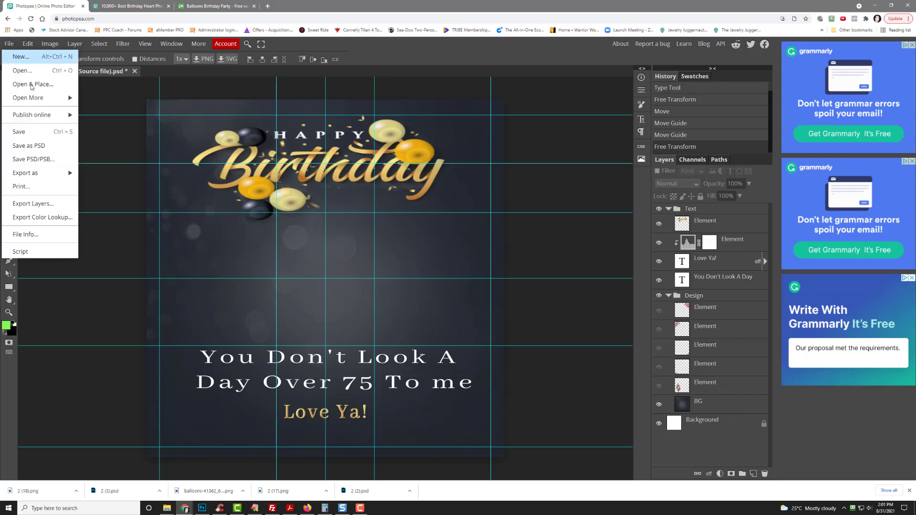
{"action": "left_click", "coordinate": [28, 146]}
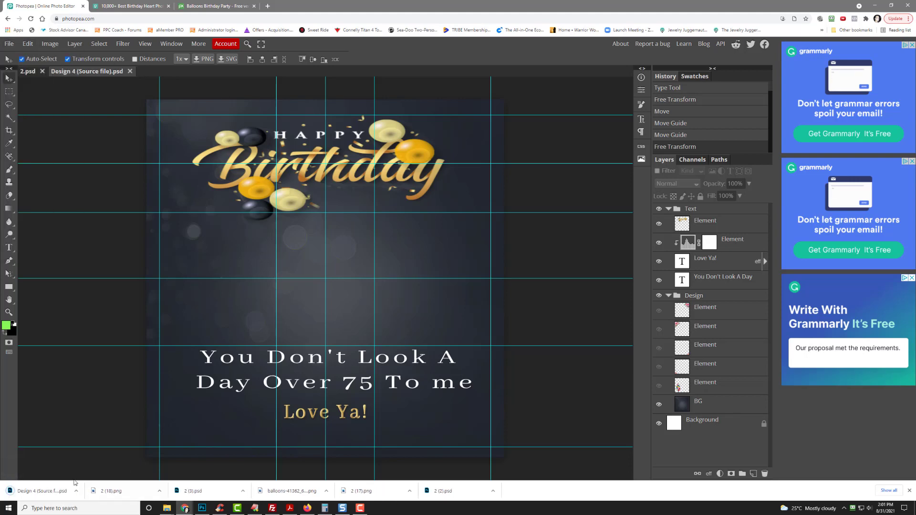
{"action": "left_click", "coordinate": [9, 43]}
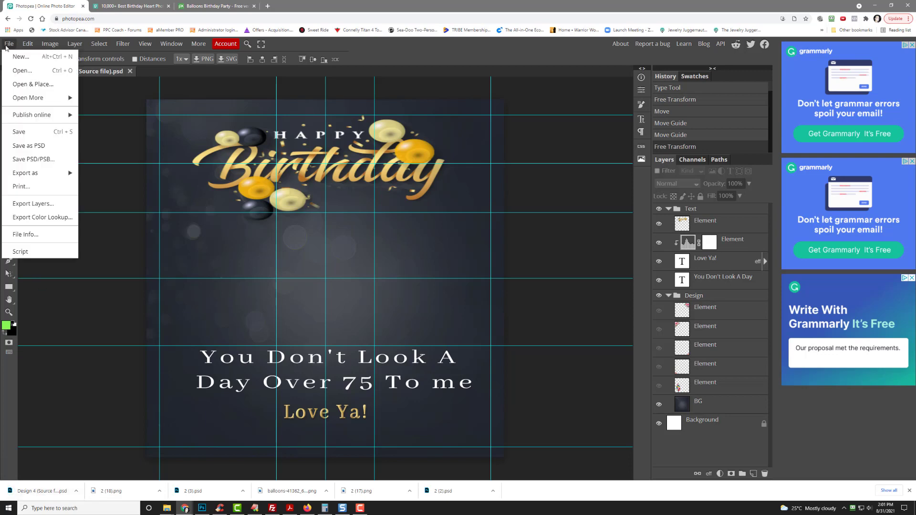
{"action": "mouse_move", "coordinate": [42, 175]}
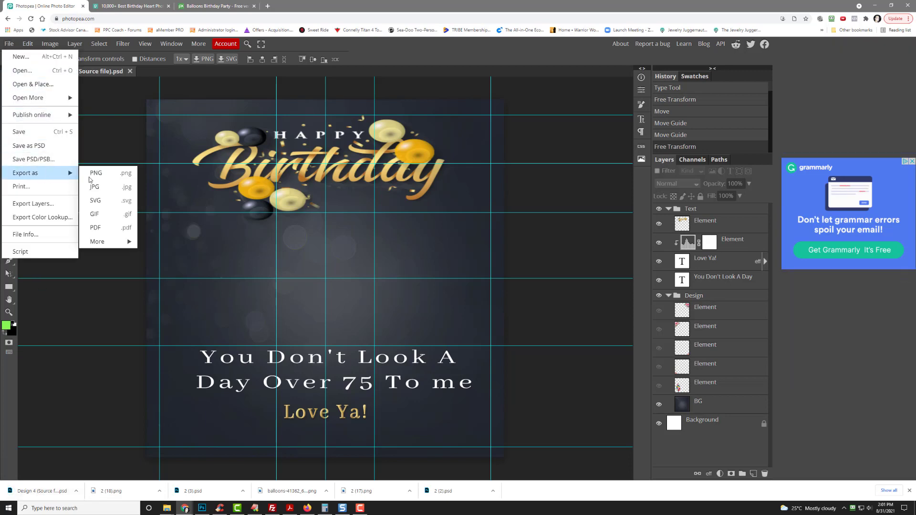
{"action": "left_click", "coordinate": [93, 173]}
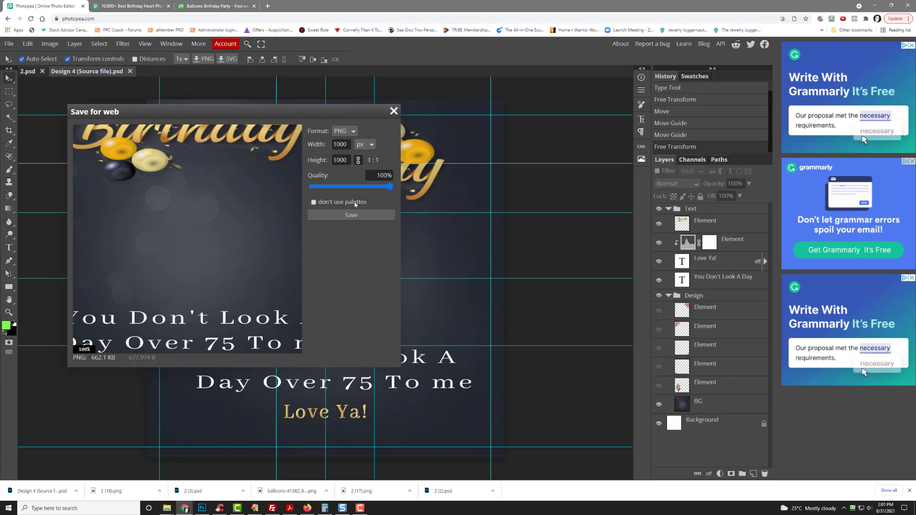
{"action": "left_click", "coordinate": [352, 215]}
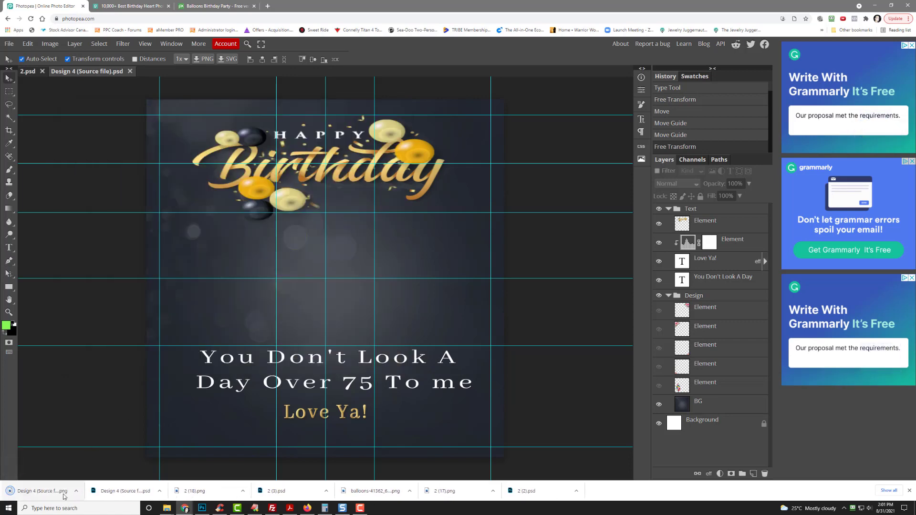